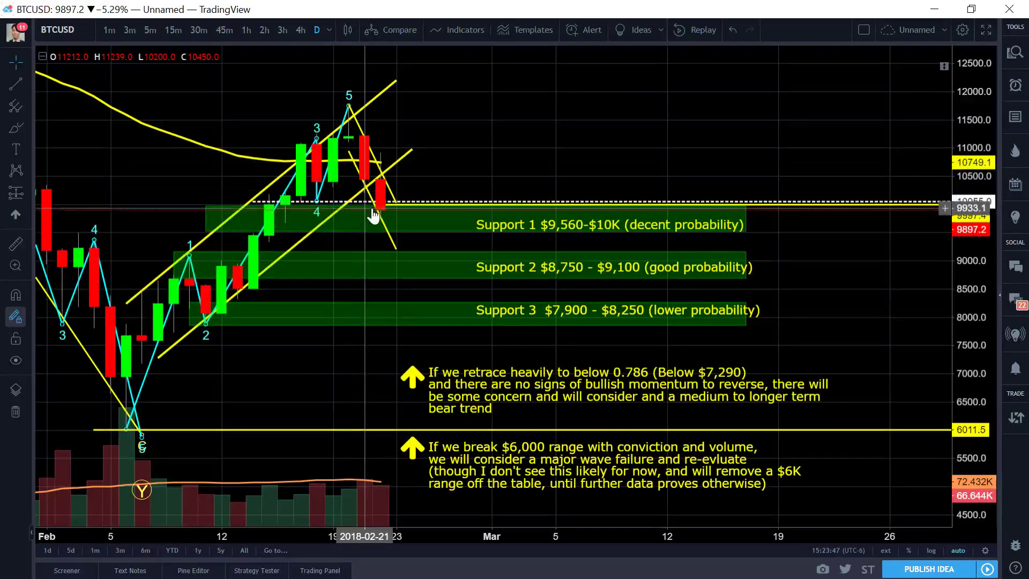
click(395, 250)
click(488, 95)
drag(506, 88, 518, 88)
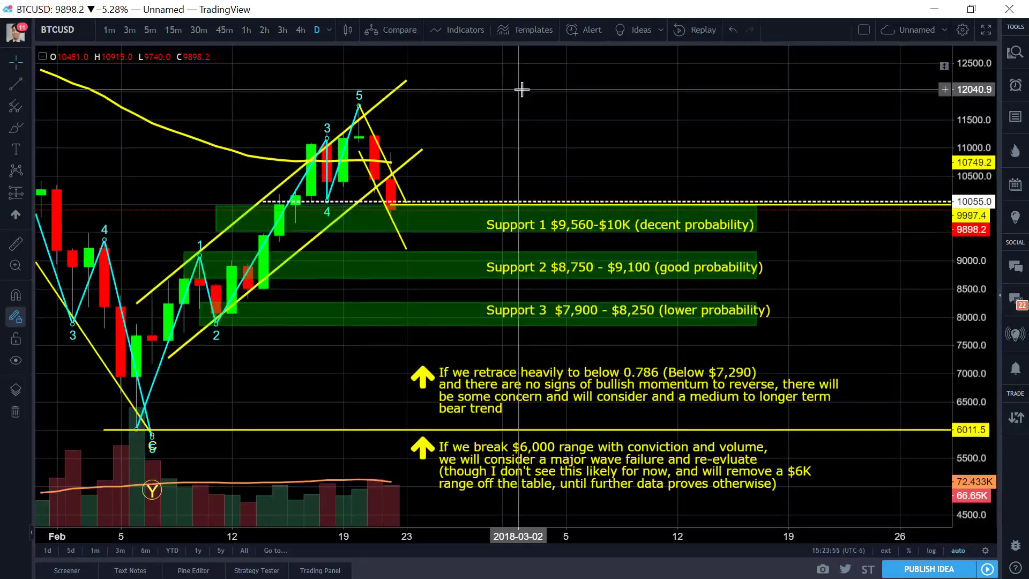
drag(521, 89, 639, 148)
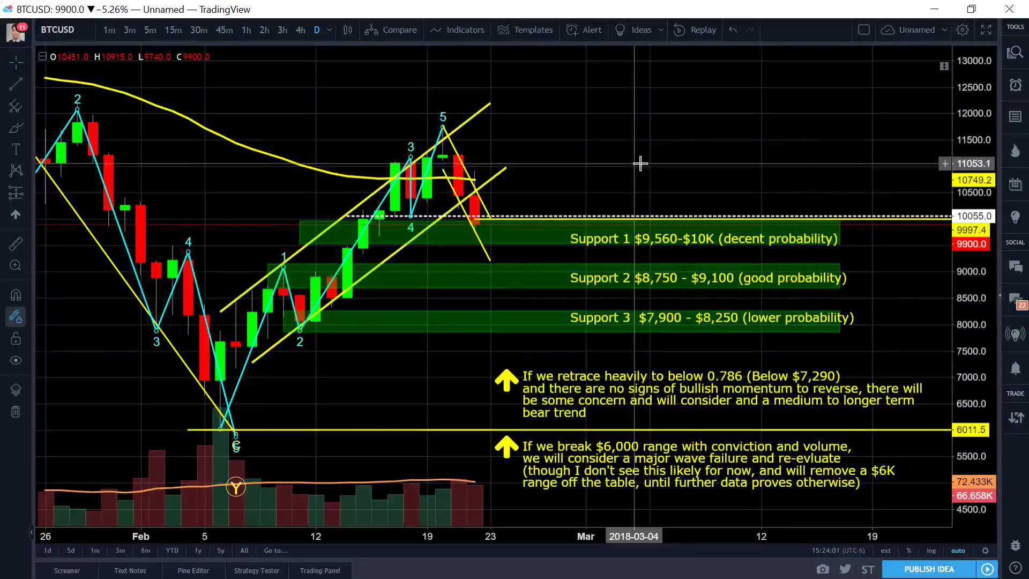
drag(642, 155, 606, 156)
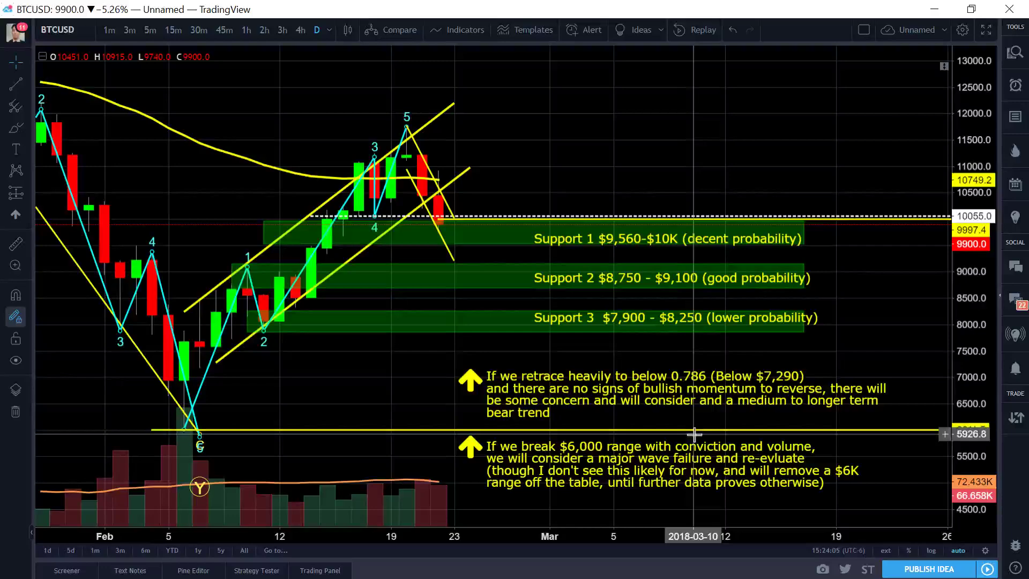
Switch the BTCUSD chart from the daily to the 4-hour interval and show the whole rally with its support zones.
click(300, 29)
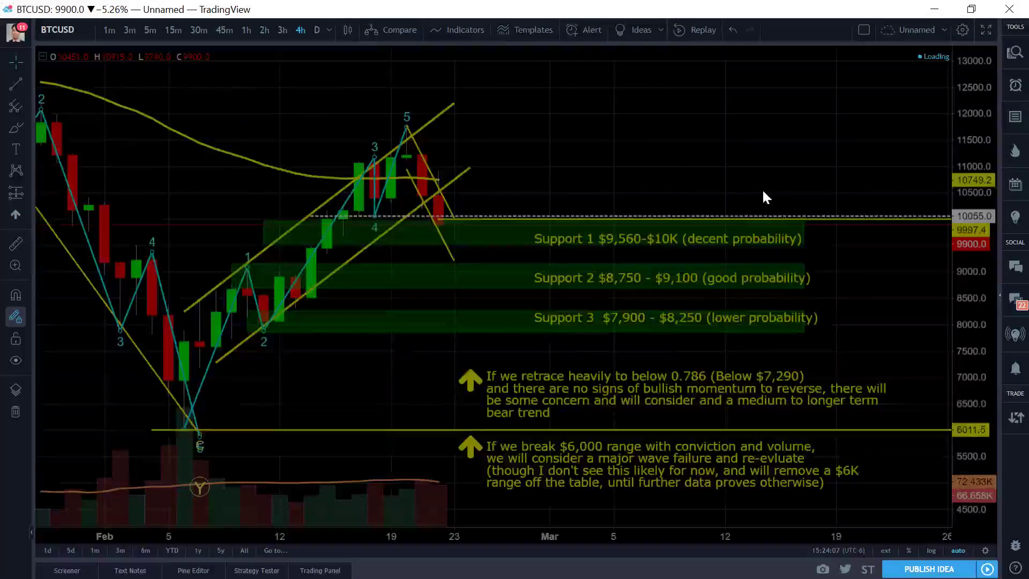
scroll(762, 190, down, 5)
mouse_move(738, 351)
mouse_down()
mouse_move(561, 370)
mouse_move(443, 365)
mouse_up()
scroll(680, 379, down, 2)
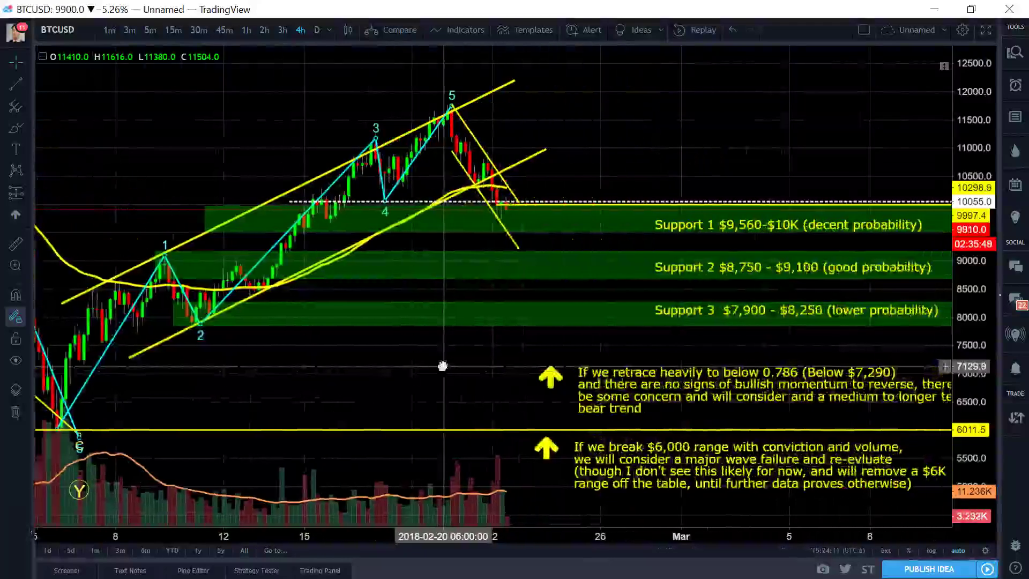
scroll(450, 356, down, 1)
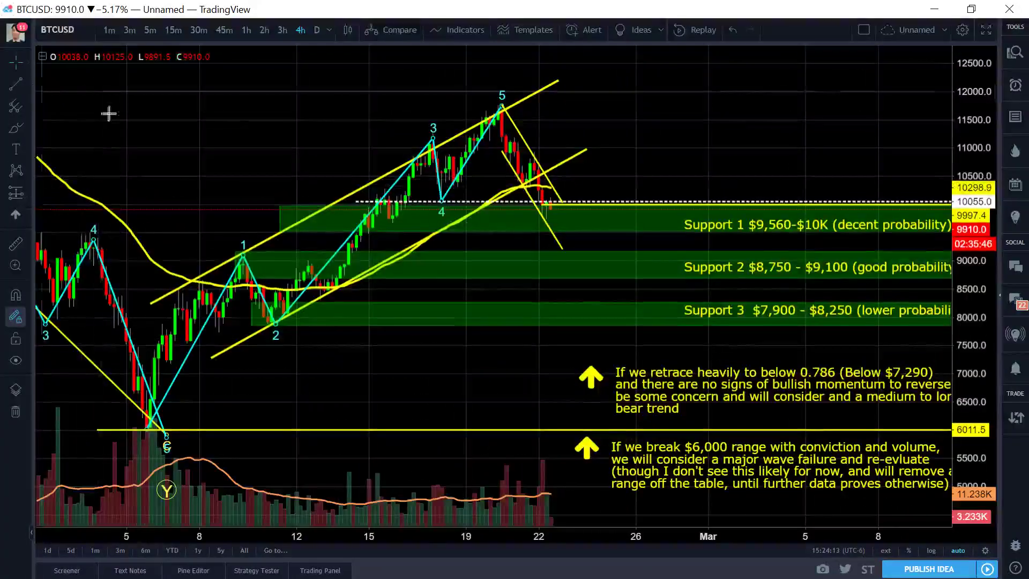
Show the floating toolbar of favorite drawing tools on the chart.
right_click(719, 93)
mouse_move(801, 374)
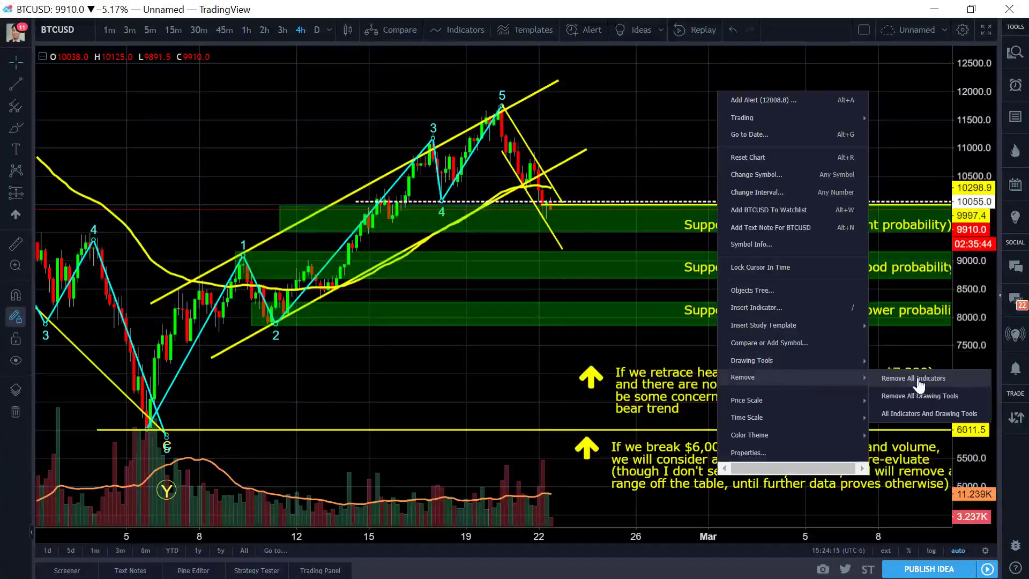
mouse_move(833, 362)
click(901, 377)
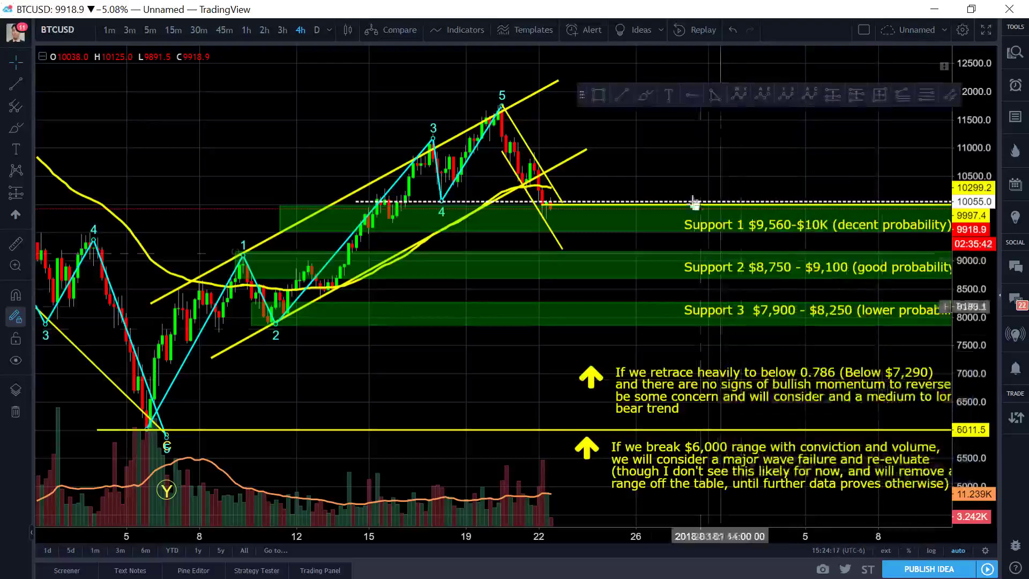
Draw a Fibonacci retracement from the rally's low at about 5,996 up to its wave 5 high at about 11,784.
click(927, 100)
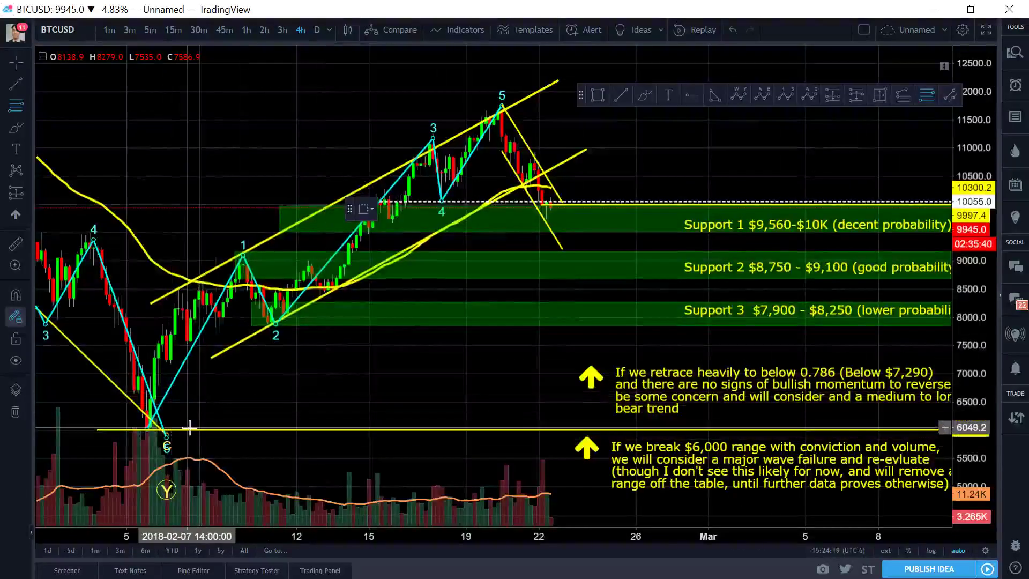
click(189, 430)
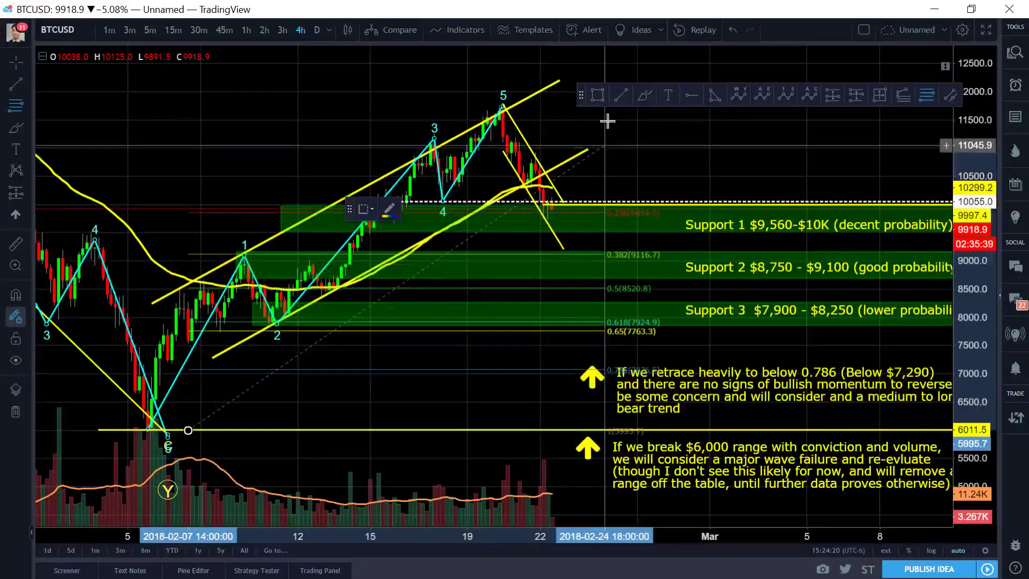
click(550, 103)
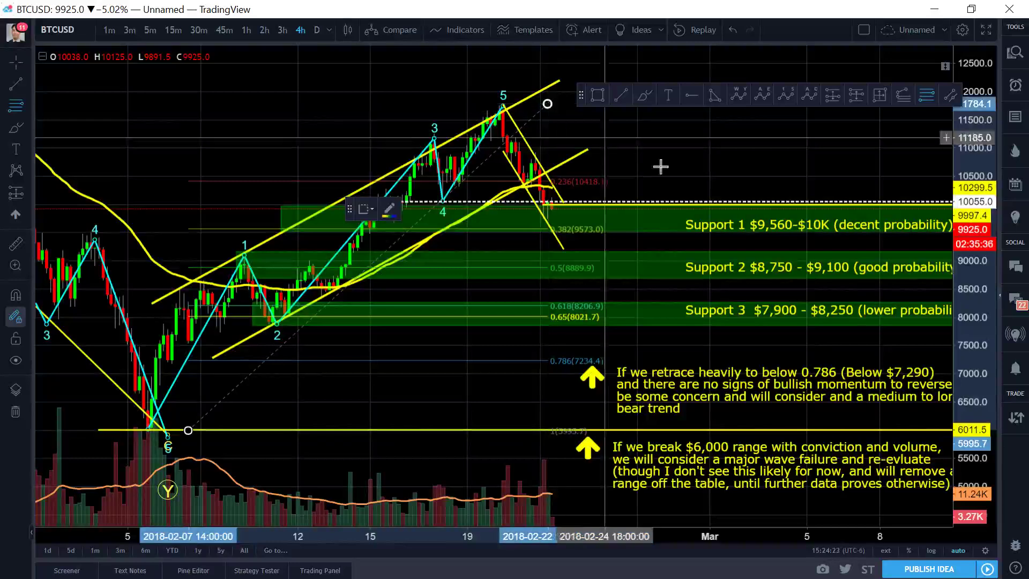
drag(663, 167, 595, 177)
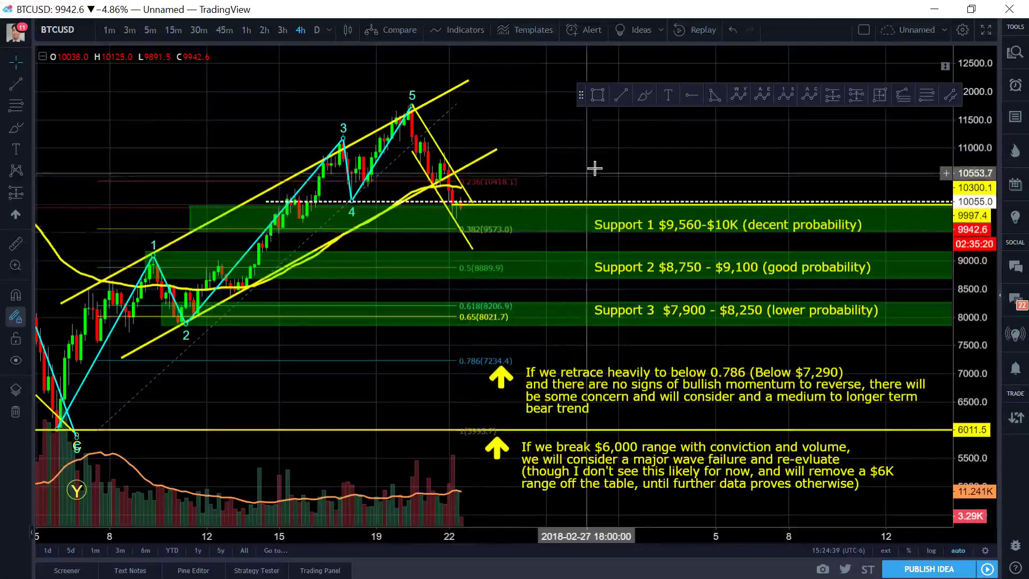
drag(606, 159, 594, 158)
scroll(595, 158, down, 3)
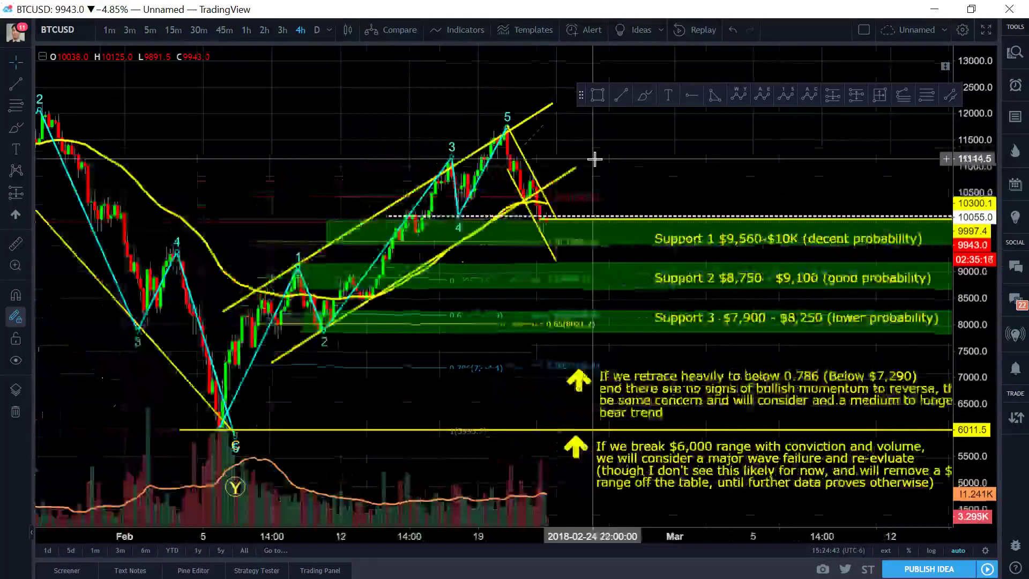
drag(776, 191, 697, 191)
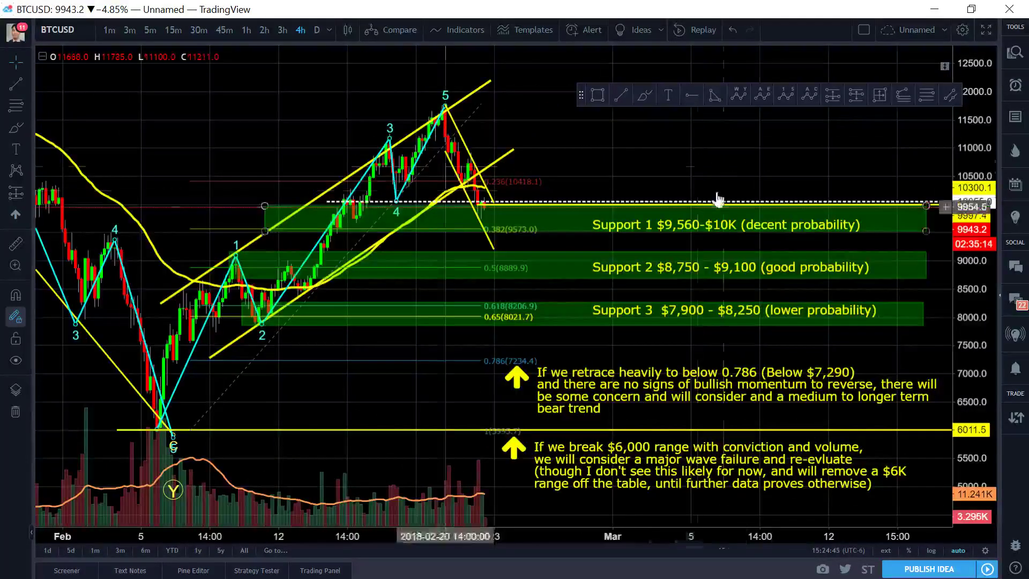
right_click(729, 155)
click(691, 162)
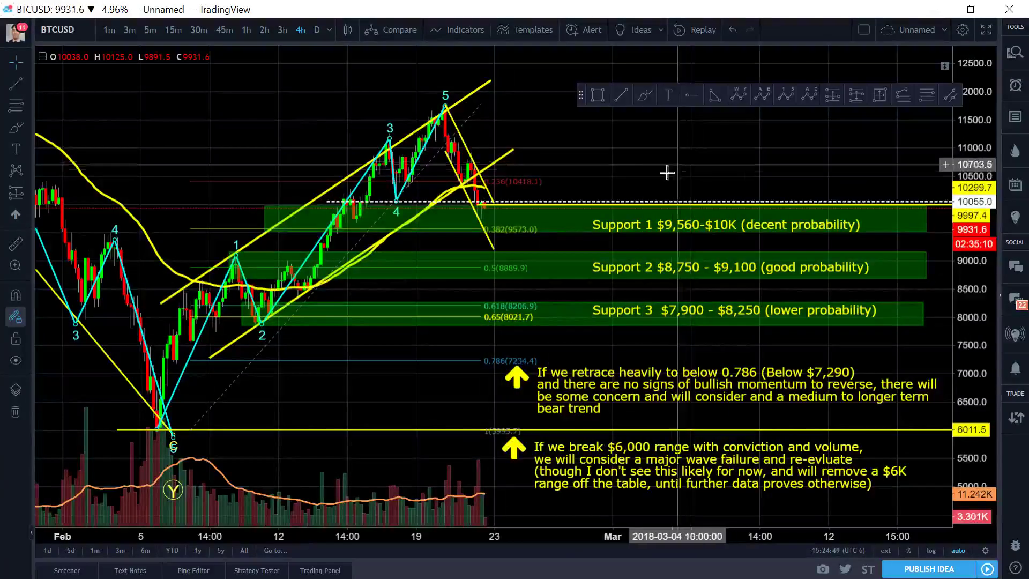
Draw a rising five-wave Elliott impulse pattern in the empty mid-March area, from about 10,069 up to about 10,840.
drag(667, 172, 429, 143)
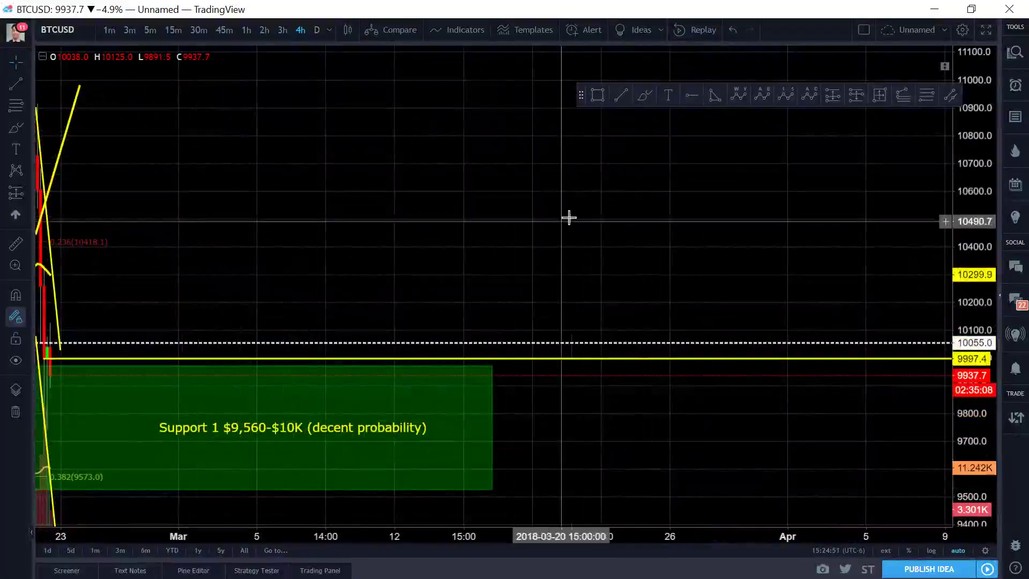
click(785, 94)
click(443, 338)
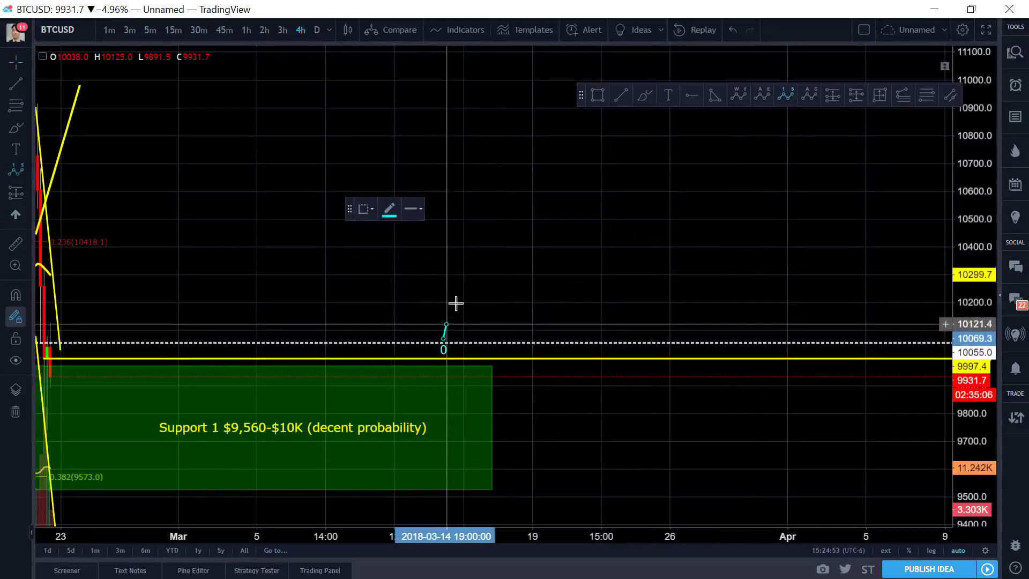
click(486, 245)
click(528, 292)
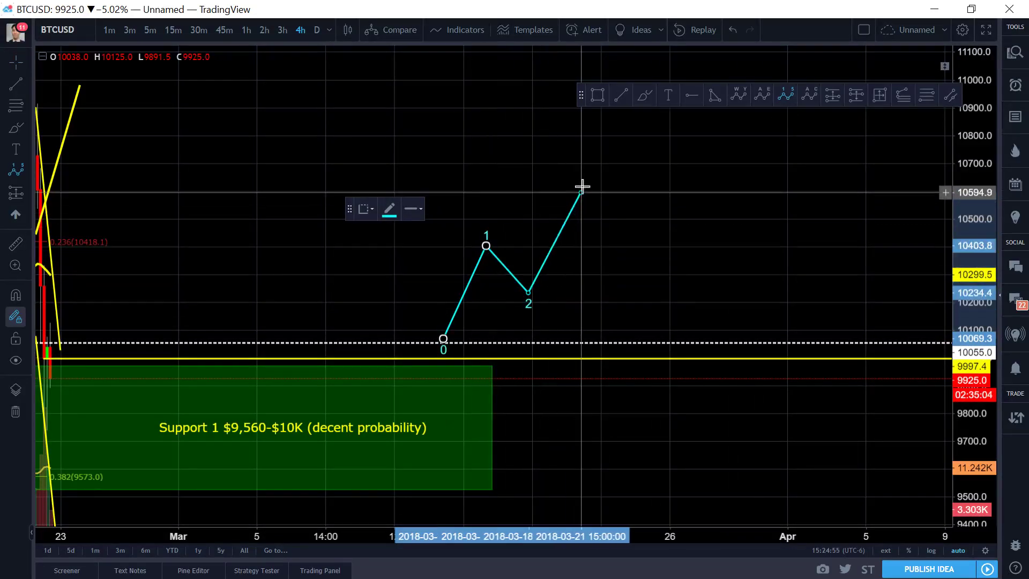
click(580, 180)
click(613, 218)
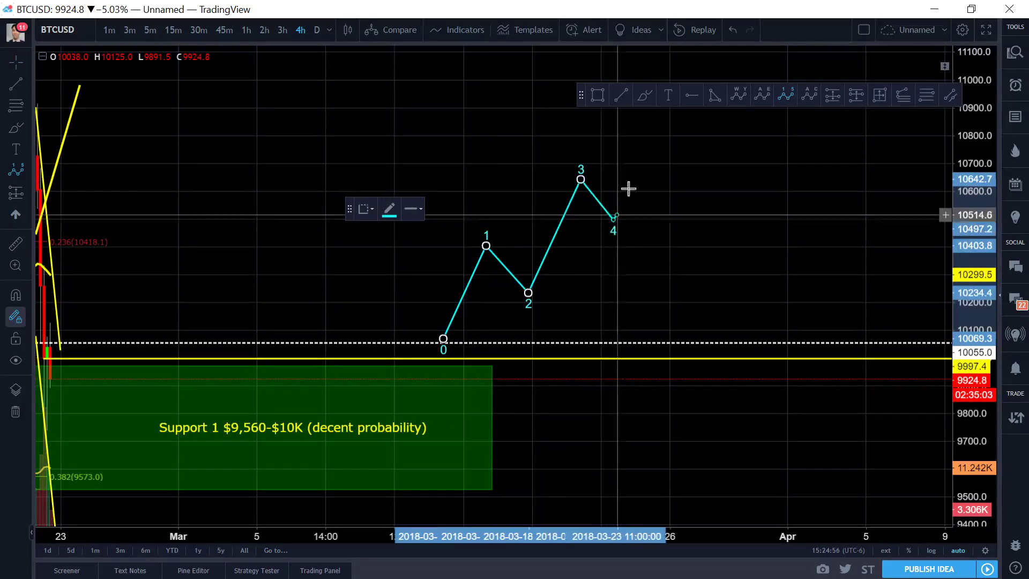
click(649, 123)
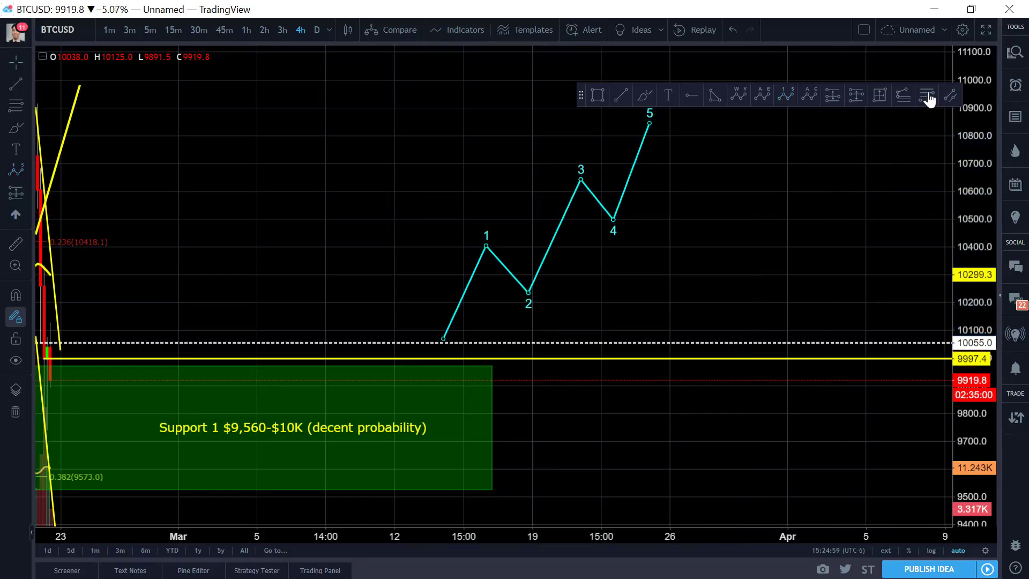
Draw Fibonacci retracements over wave 1, from about 10,061 to 10,410, and wave 3, from about 10,230 to 10,654, of the sample pattern.
click(445, 340)
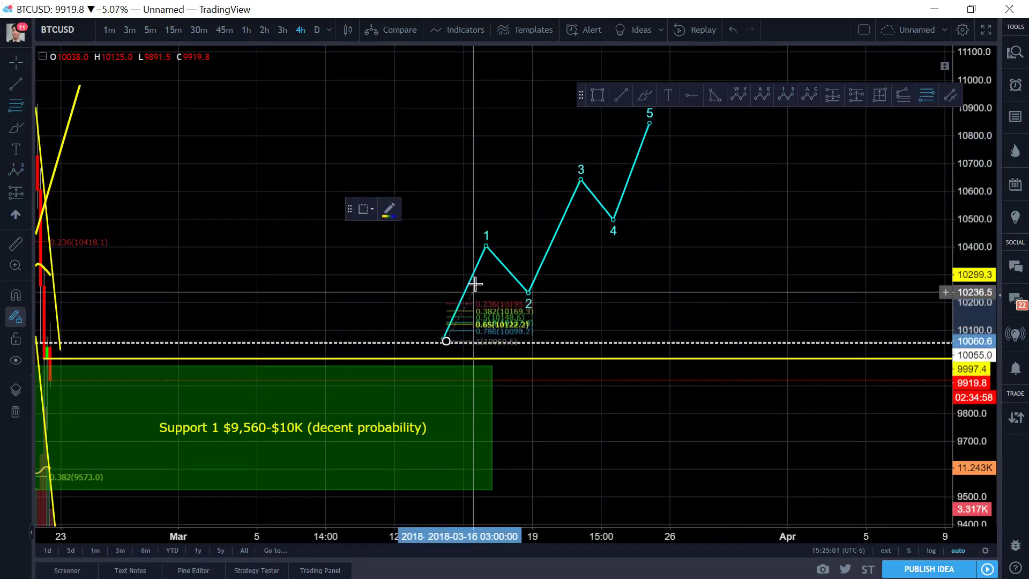
click(488, 244)
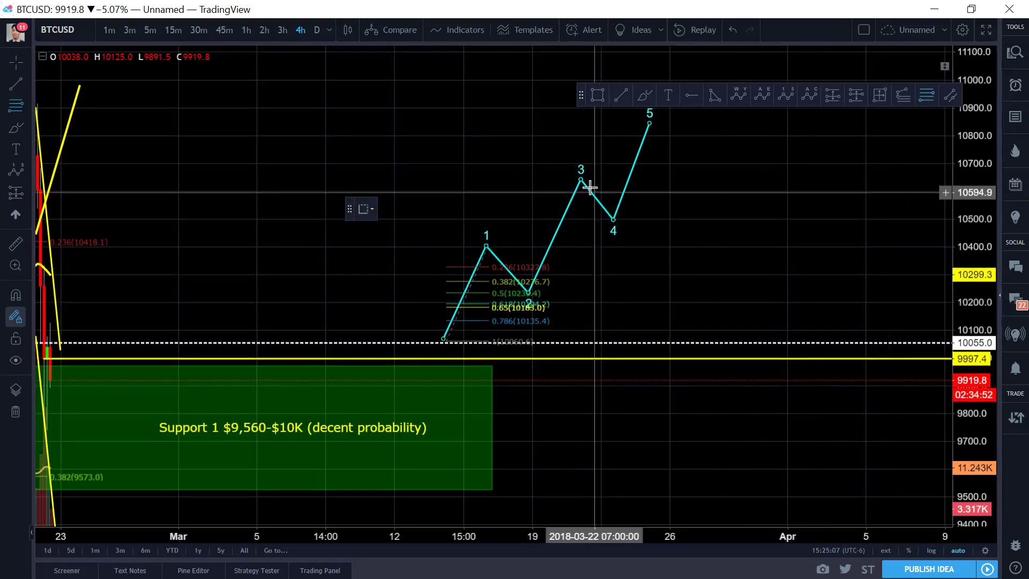
click(574, 293)
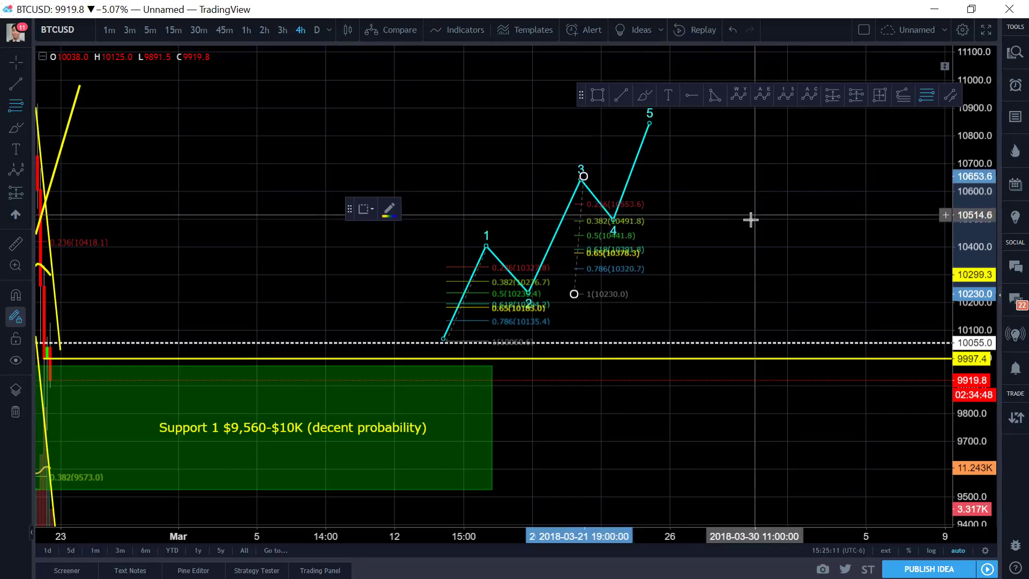
key(Escape)
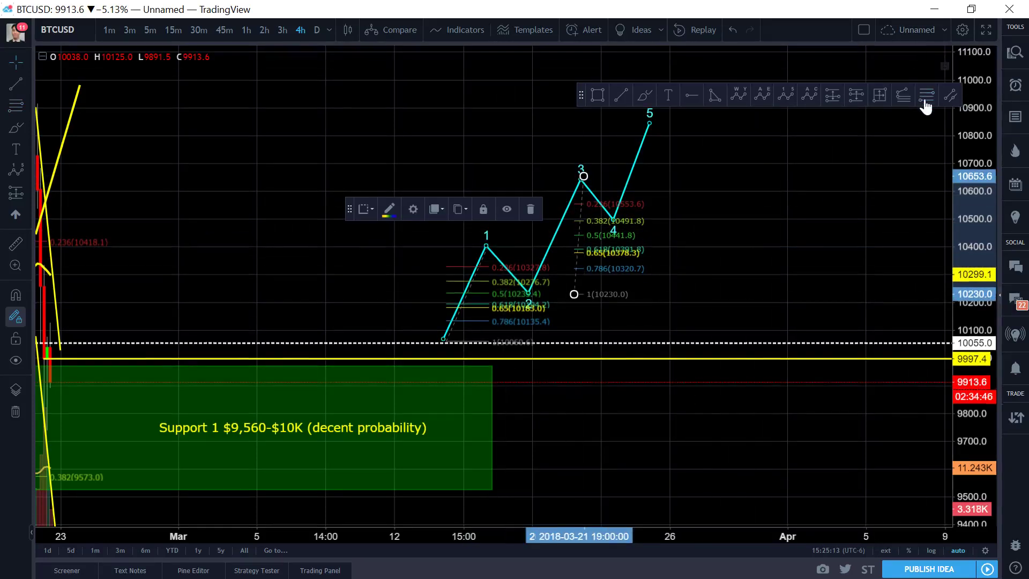
Draw a Fibonacci retracement beside wave 5 of the sample pattern, from about 10,491 up to about 10,845.
click(677, 220)
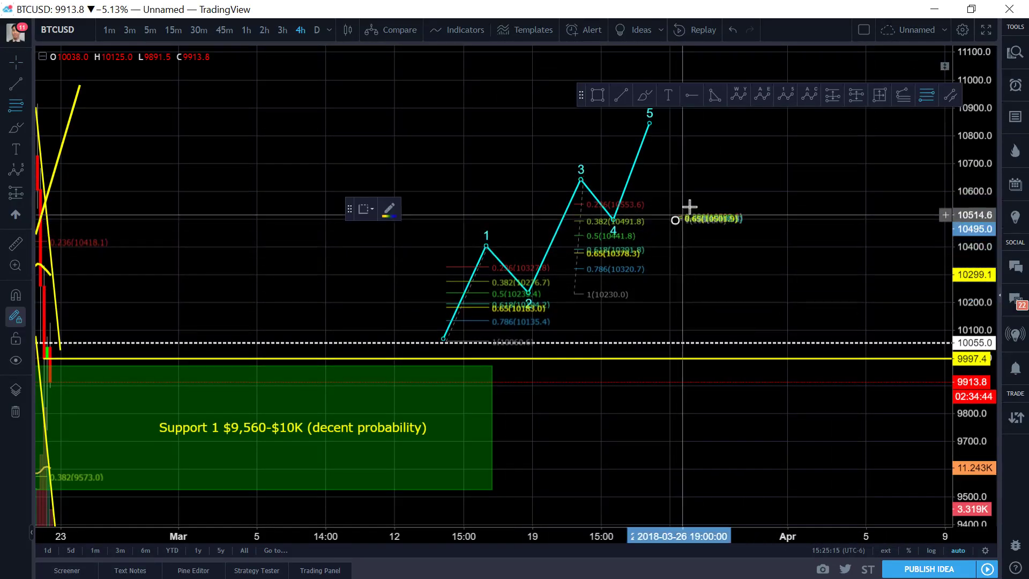
click(721, 124)
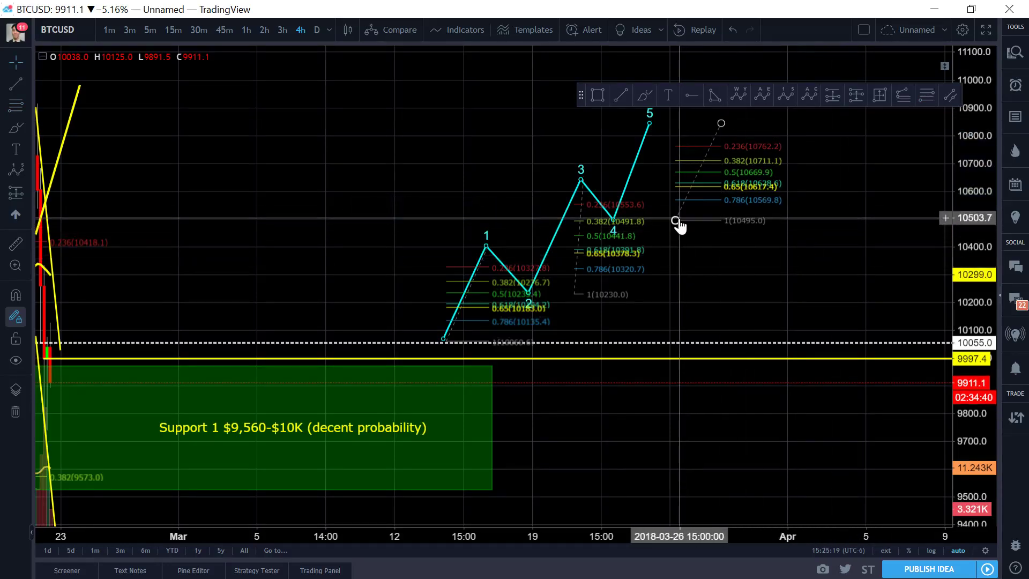
drag(679, 218, 678, 223)
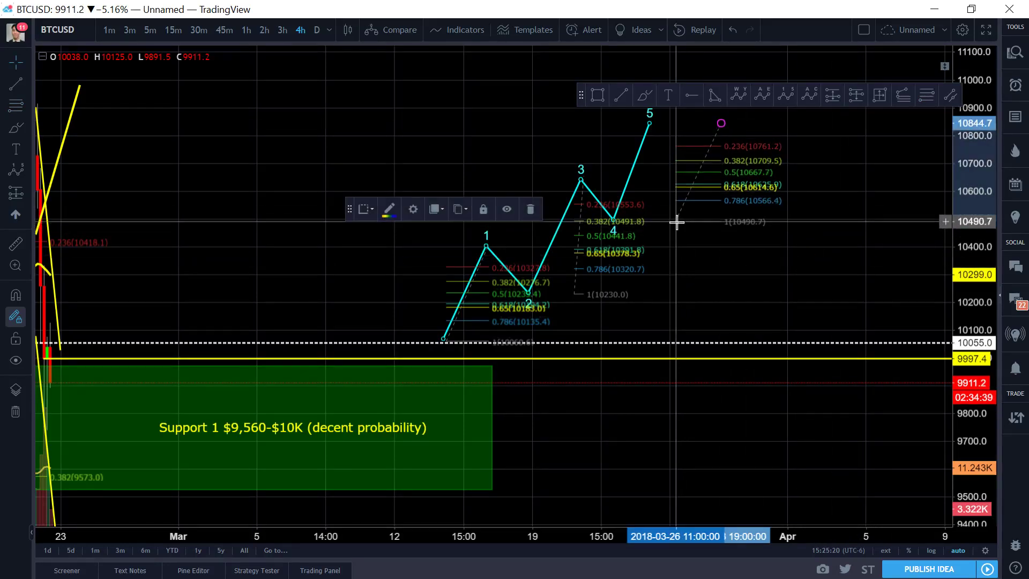
Stretch the wave 5 retracement's lower end down to the level where the sample wave pattern starts.
right_click(738, 286)
click(719, 296)
drag(682, 227, 676, 340)
click(840, 255)
Draw a smaller five-wave Elliott impulse inside wave 1 of the sample pattern, starting at about 10,063.
click(520, 316)
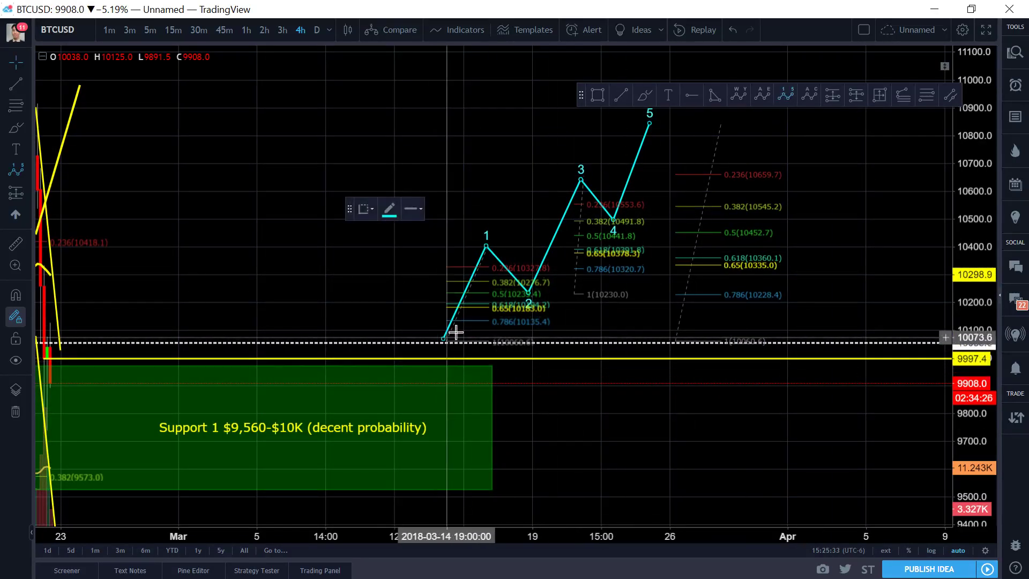
click(440, 340)
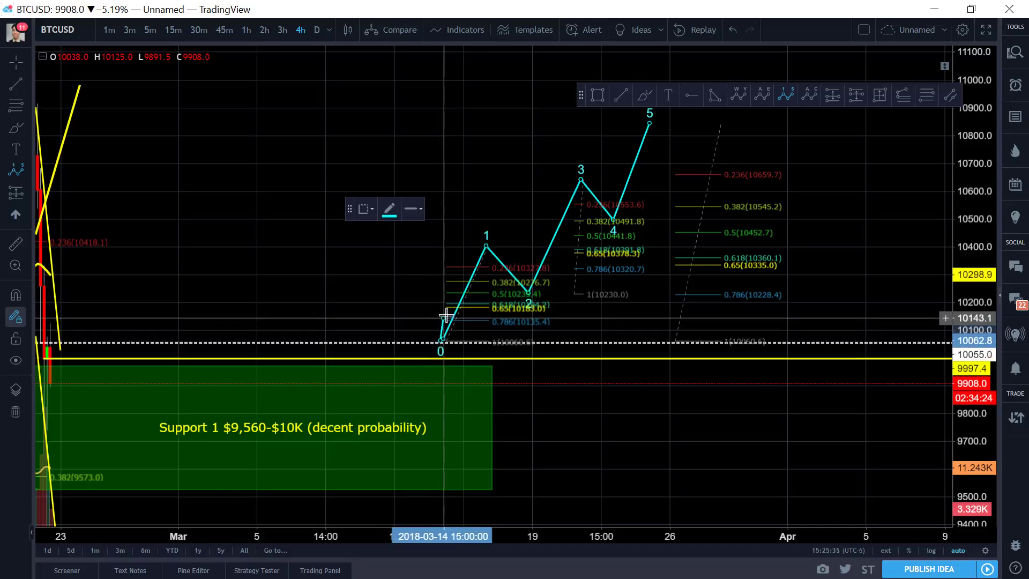
click(450, 303)
click(459, 321)
click(469, 263)
click(479, 283)
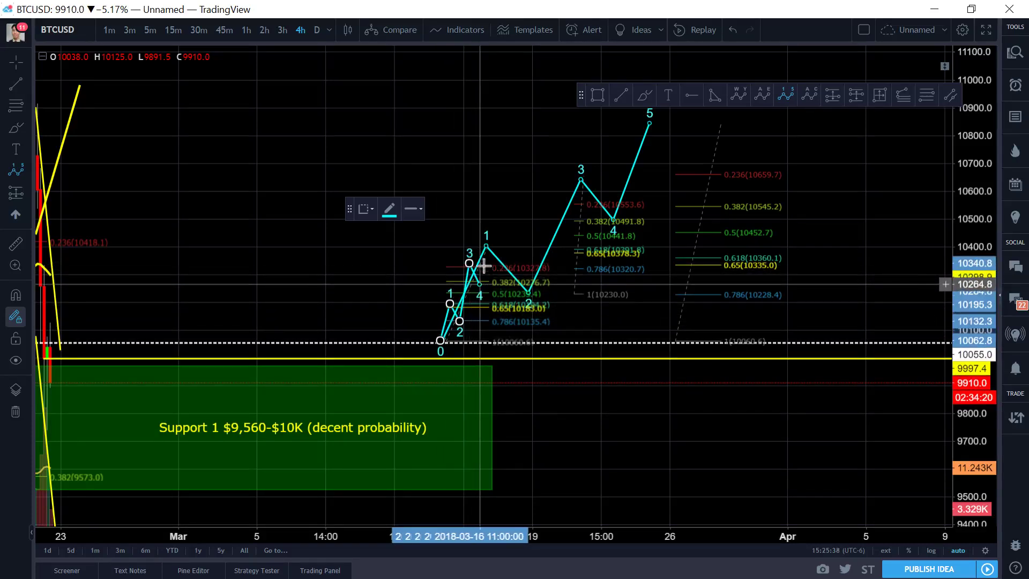
Draw a trend line from the sample pattern's starting point at about 10,056 up to the top of its wave 5.
click(621, 95)
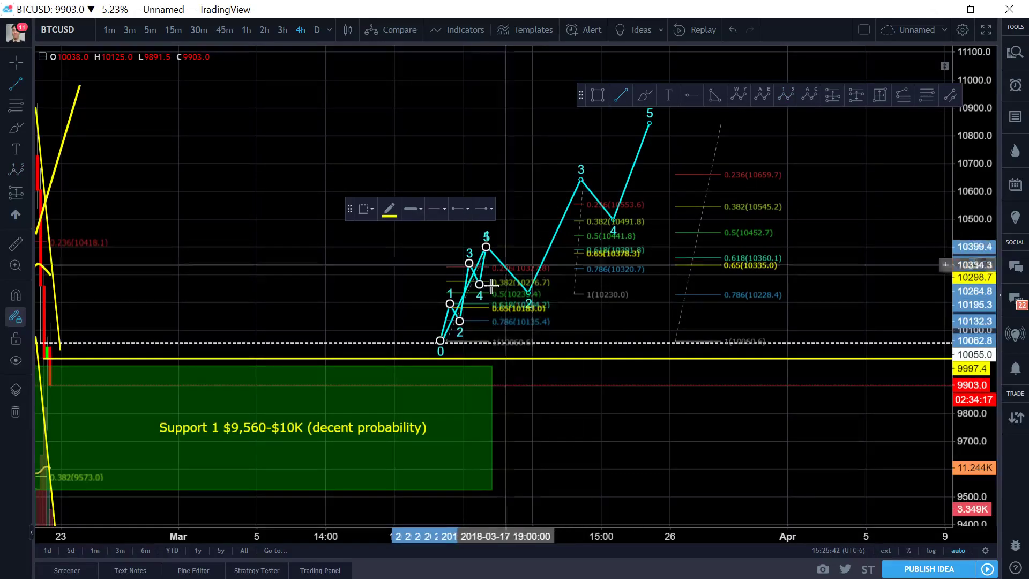
click(441, 342)
click(647, 123)
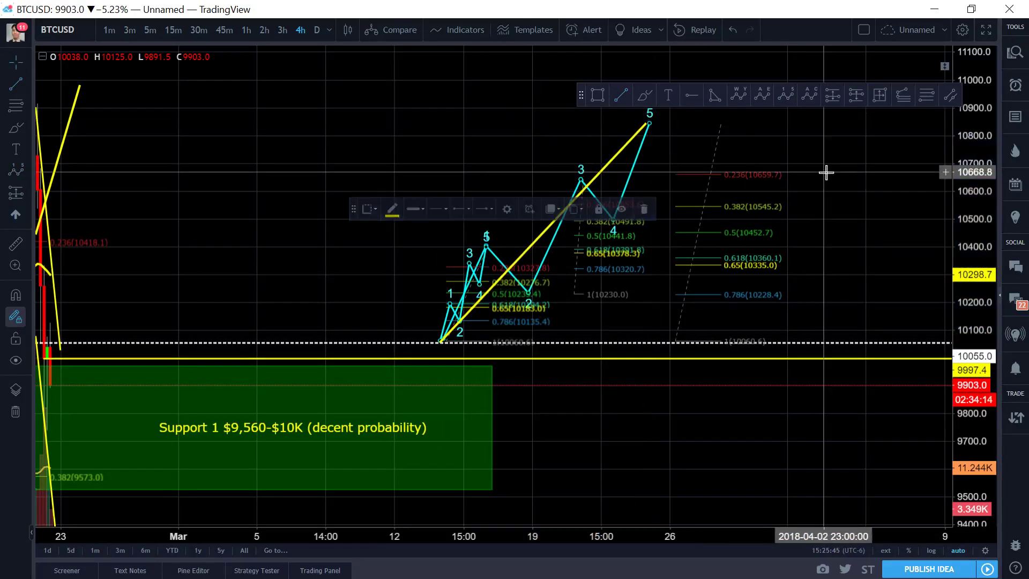
click(759, 131)
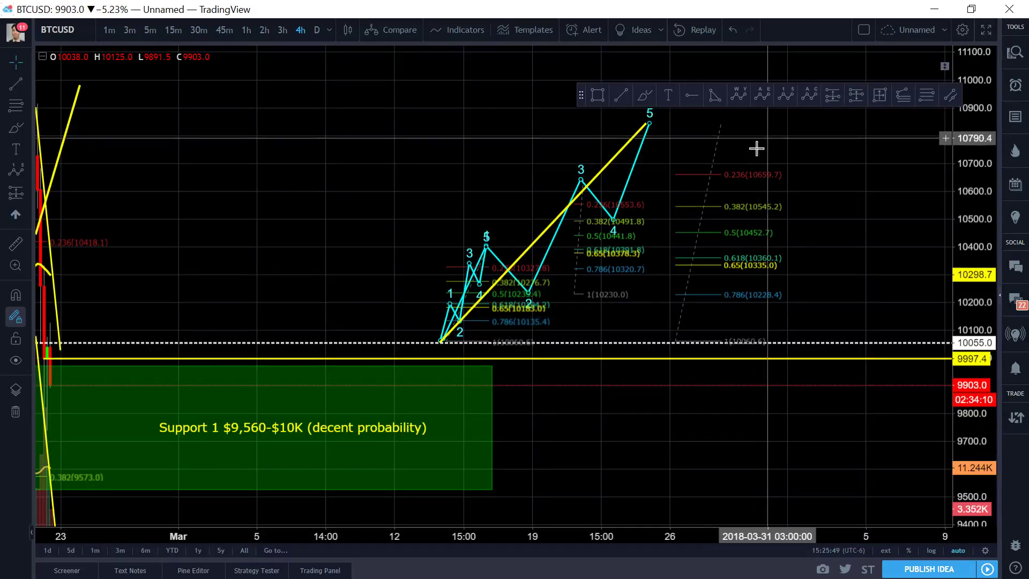
Delete the three sample retracements, both sample wave patterns and the trend line, and return to the price action.
click(734, 176)
key(Delete)
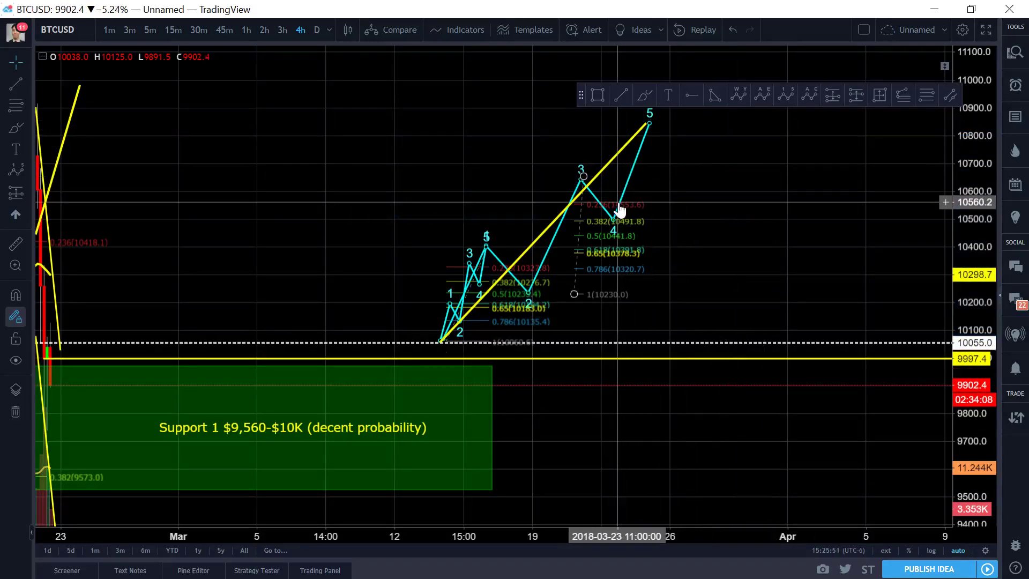
click(619, 213)
key(Delete)
click(614, 220)
key(Delete)
click(571, 205)
key(Delete)
click(488, 251)
key(Delete)
click(506, 281)
key(Delete)
drag(322, 302, 749, 271)
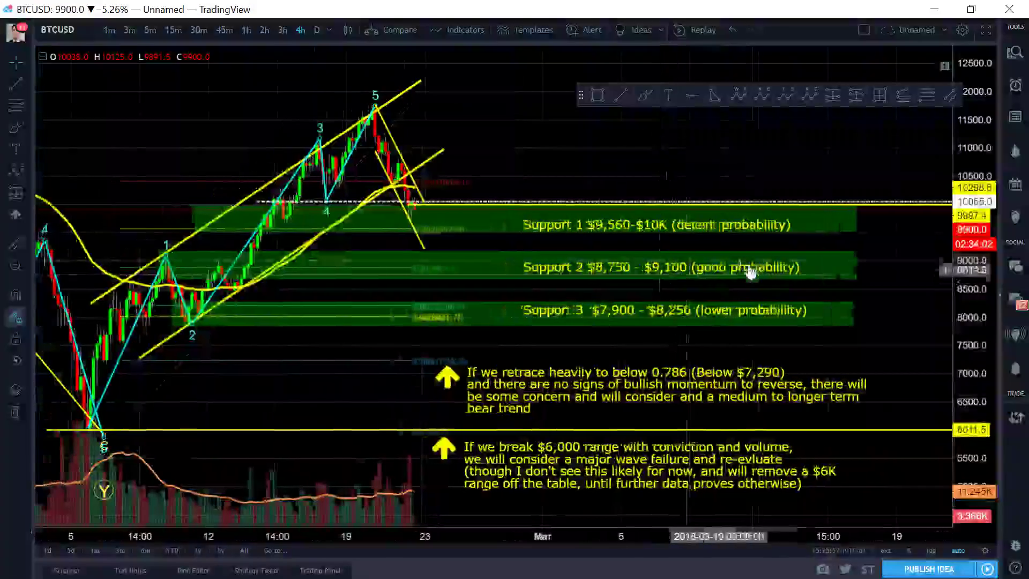
drag(523, 135, 566, 135)
scroll(566, 134, up, 5)
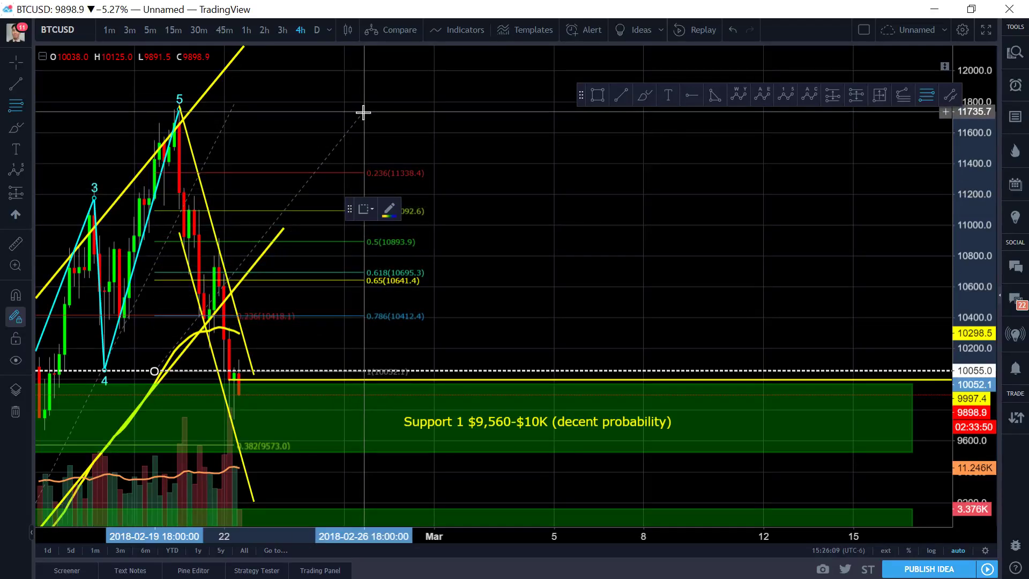
key(Escape)
scroll(718, 268, down, 5)
drag(462, 398, 361, 408)
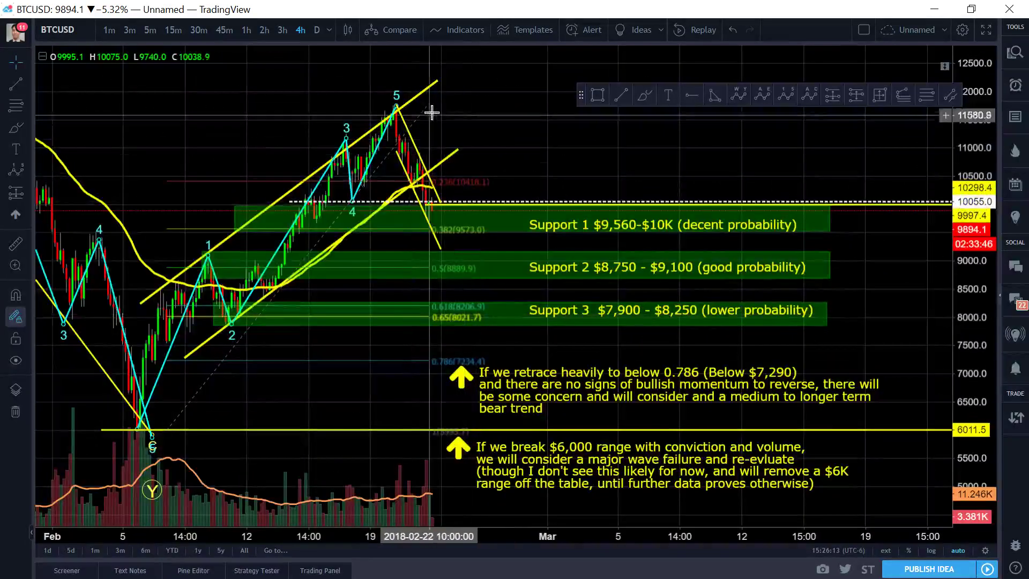
Move the main Fibonacci retracement's upper end out to 23 February 2018, at about 11,752, level with the top of wave 5.
drag(429, 104, 450, 105)
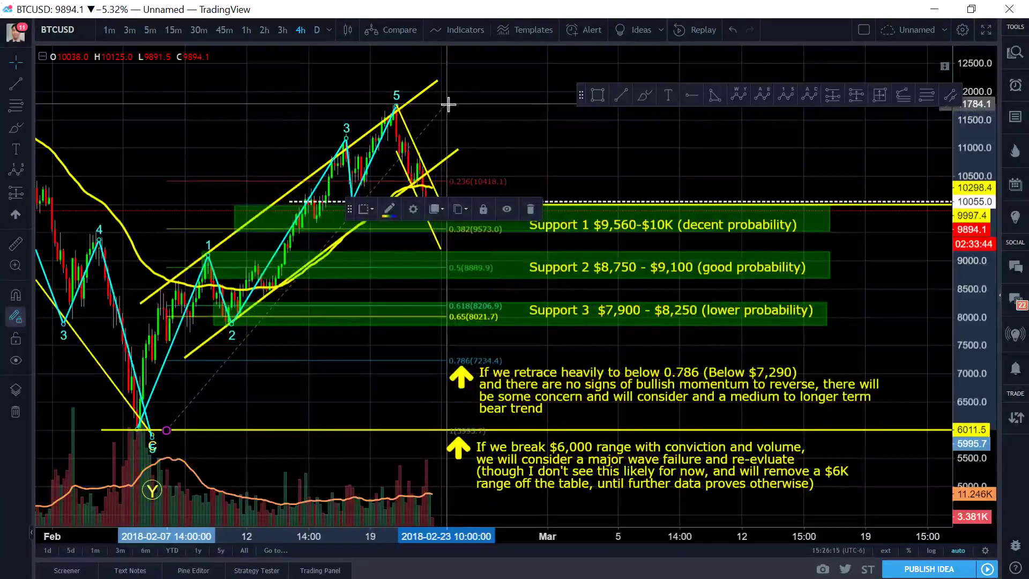
click(505, 118)
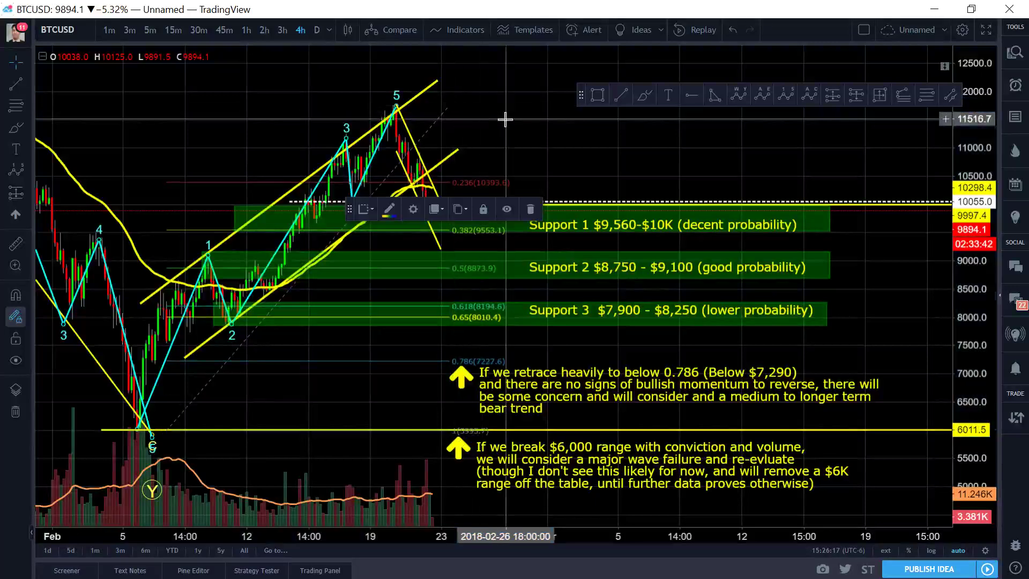
right_click(551, 146)
click(518, 158)
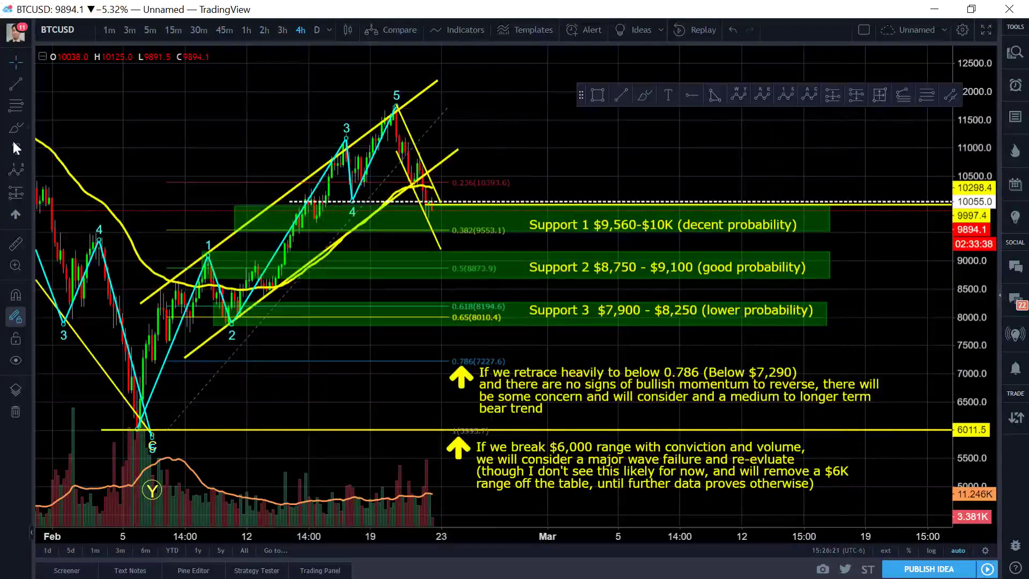
Place a left-pointing arrow icon beside the 0.236 level of the main retracement.
click(29, 214)
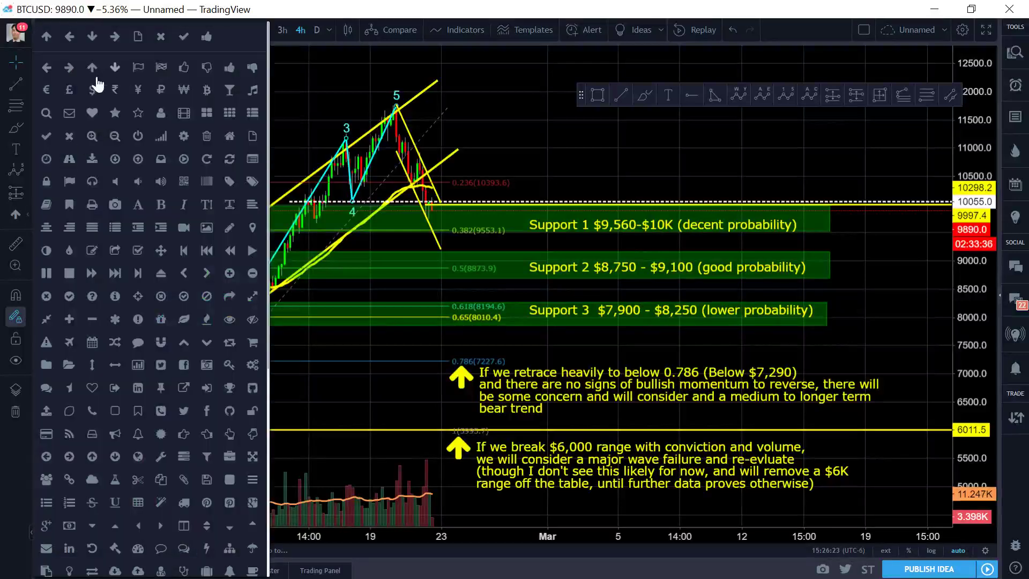
click(49, 68)
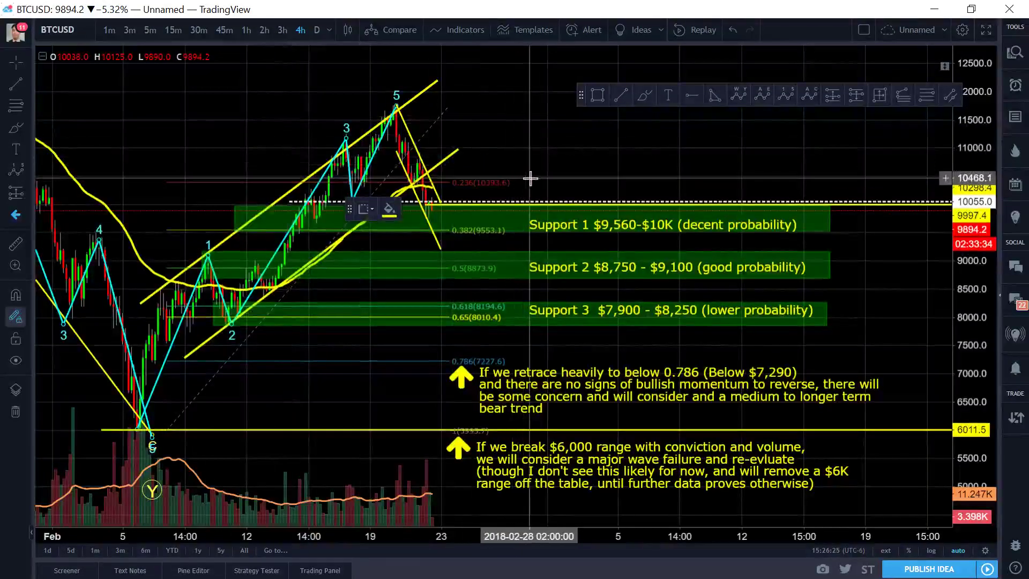
click(631, 172)
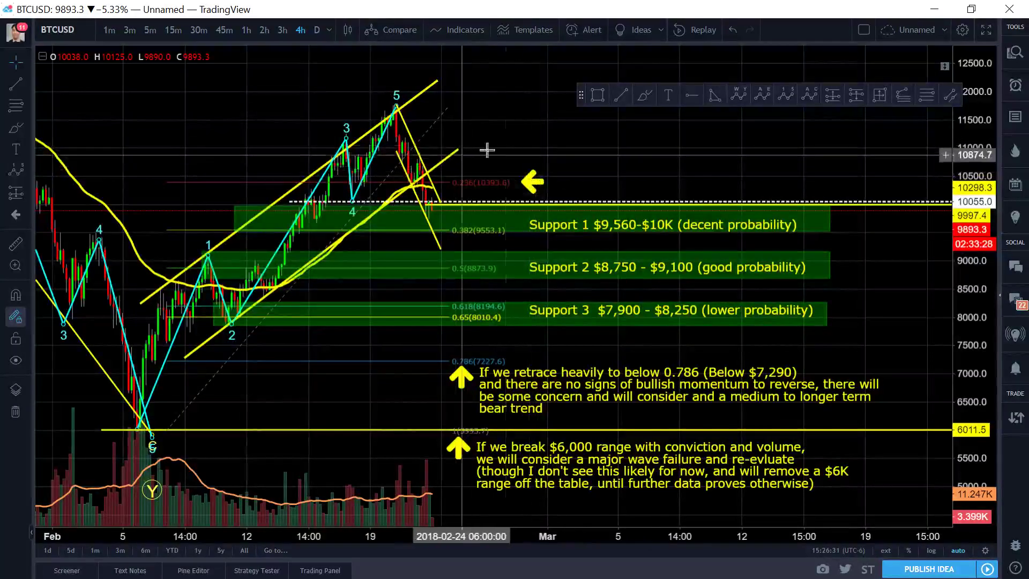
right_click(643, 166)
click(623, 177)
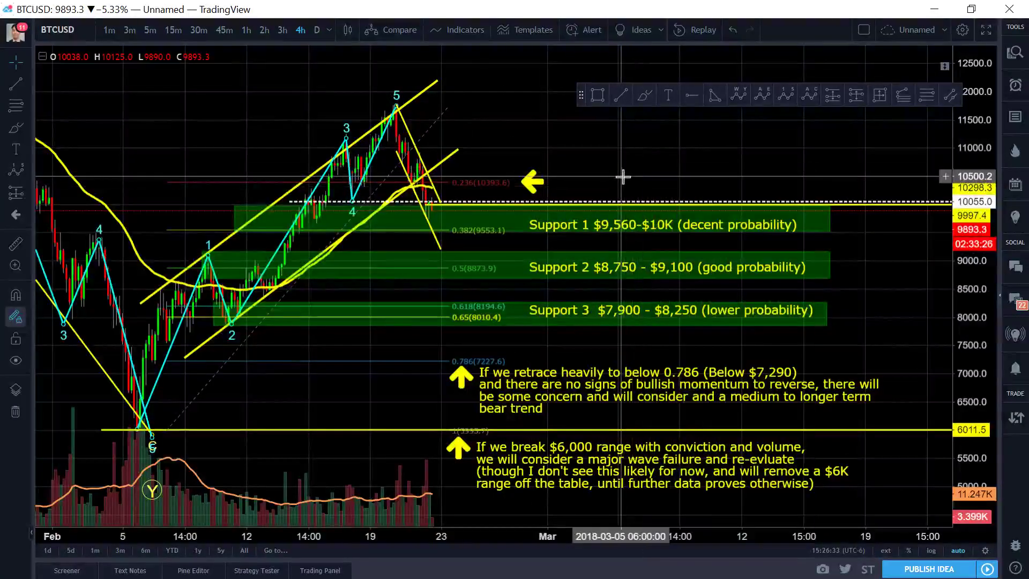
Reposition the "Support 1 $9,560-$10K (decent probability)" label within its green zone.
drag(647, 170, 675, 165)
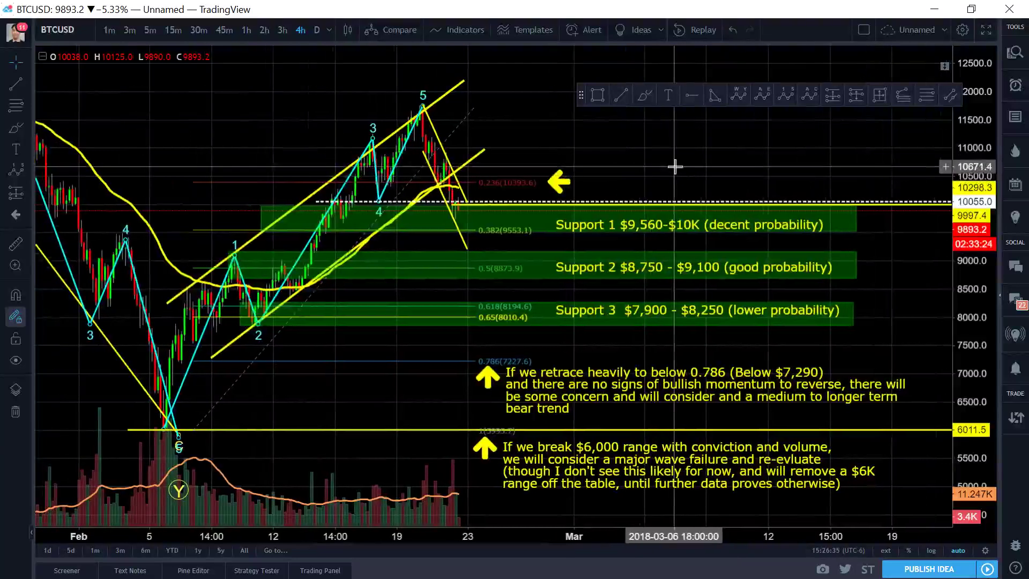
scroll(569, 236, up, 1)
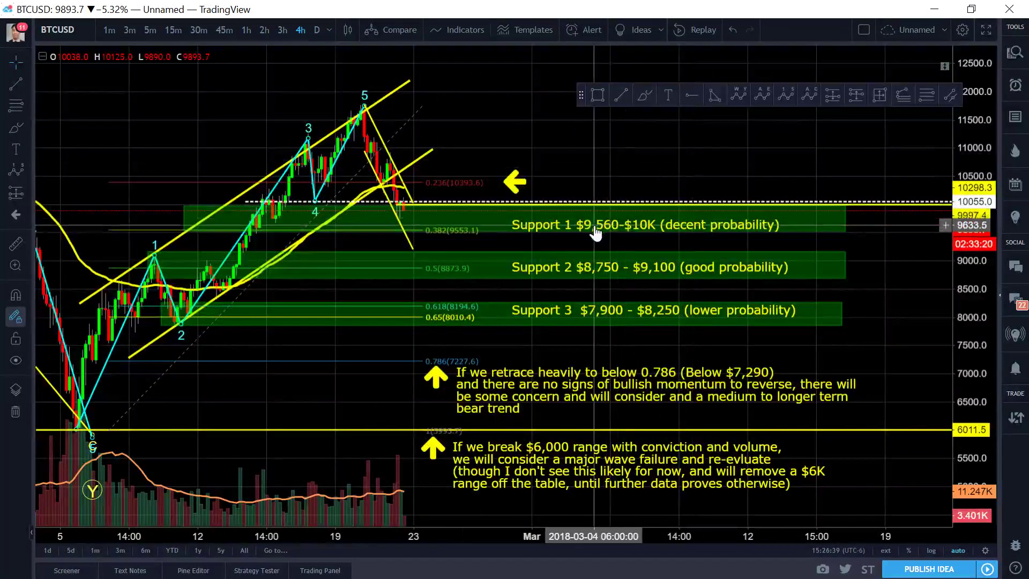
drag(595, 232, 584, 225)
right_click(640, 171)
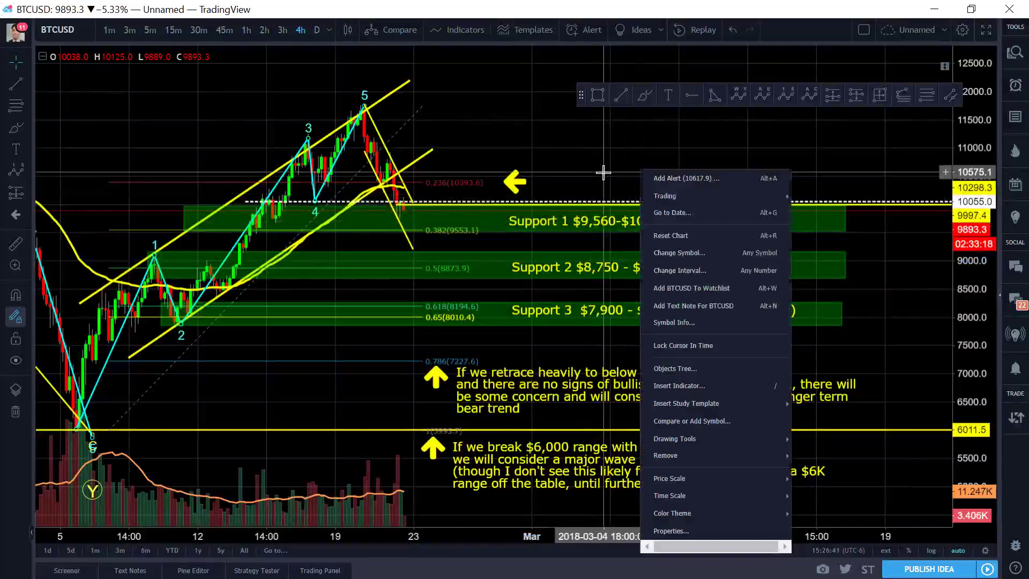
click(602, 172)
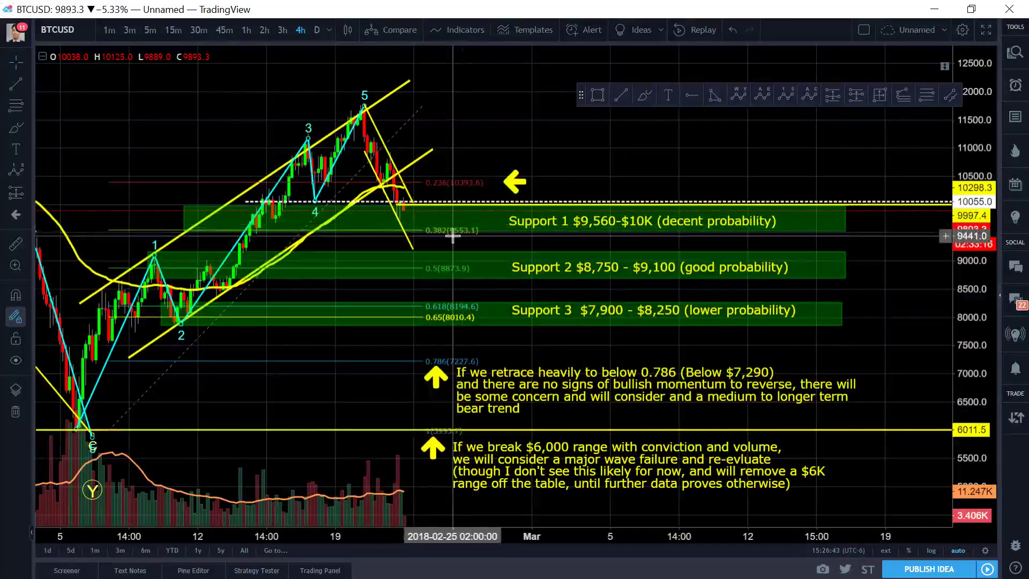
click(549, 225)
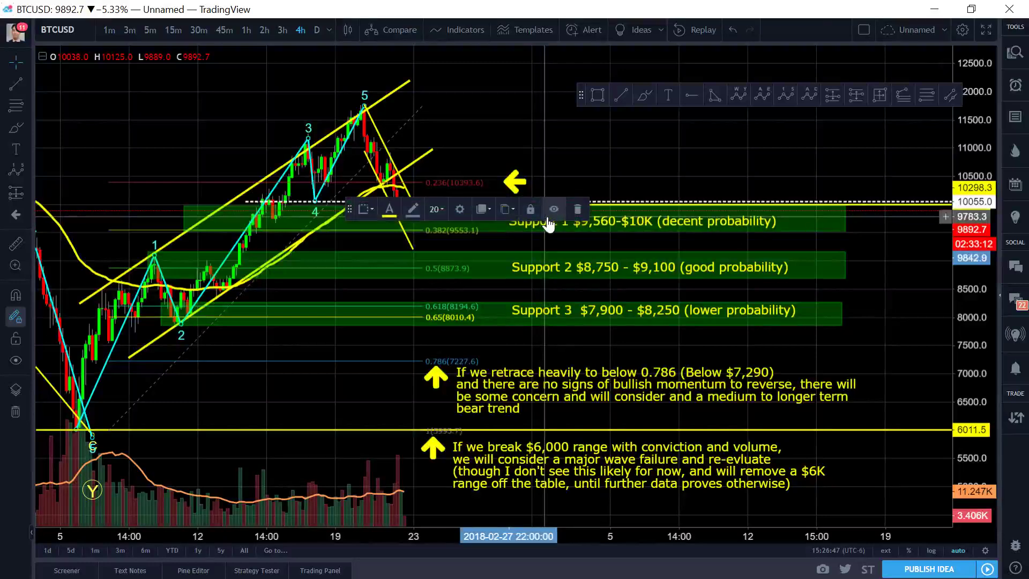
click(649, 170)
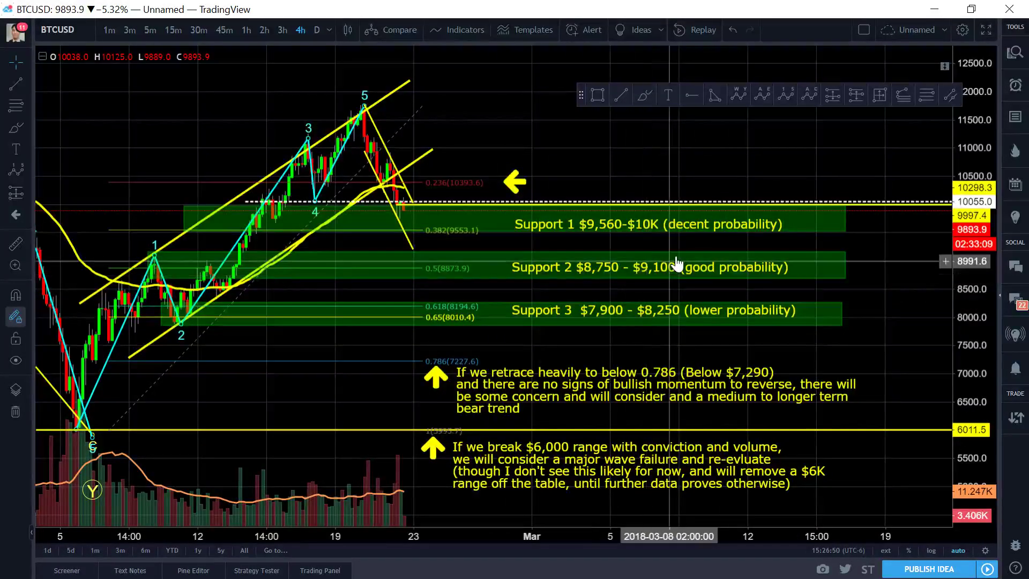
right_click(502, 115)
click(484, 126)
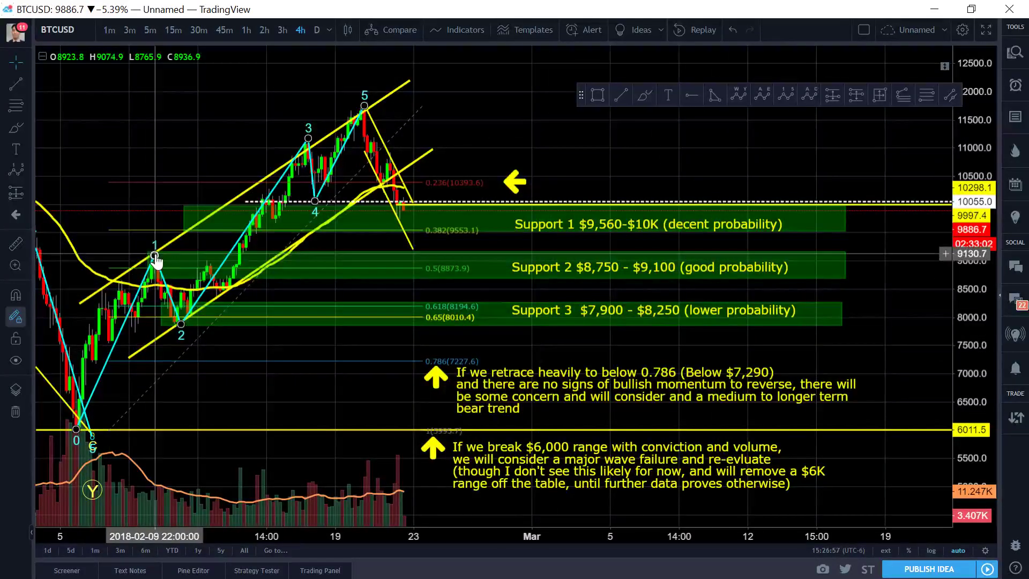
Draw a horizontal ray at about 9,565 along the lower edge of the Support 1 zone, starting in early February before the downtrend's wave 4 peak.
scroll(156, 259, down, 3)
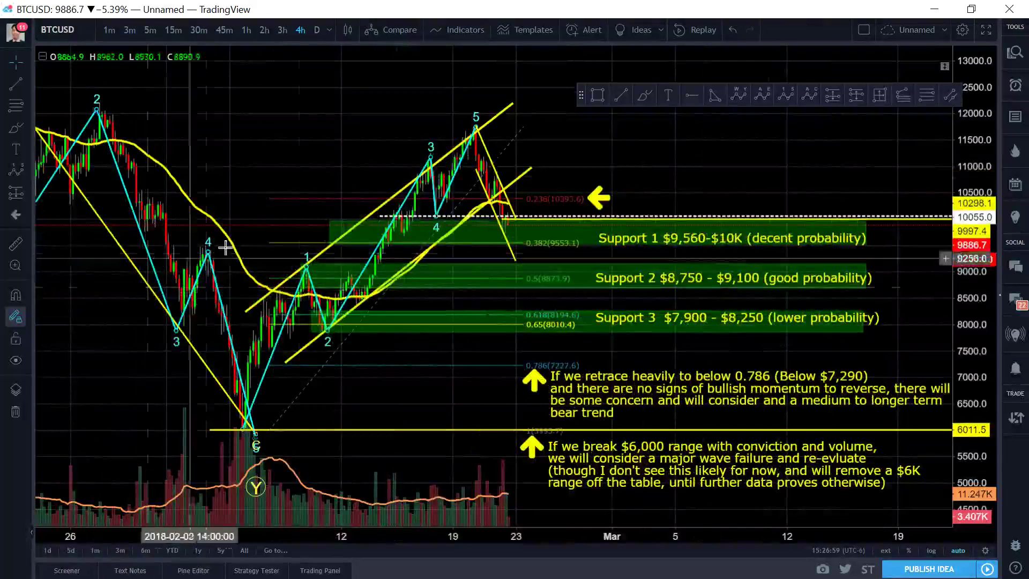
scroll(322, 290, down, 2)
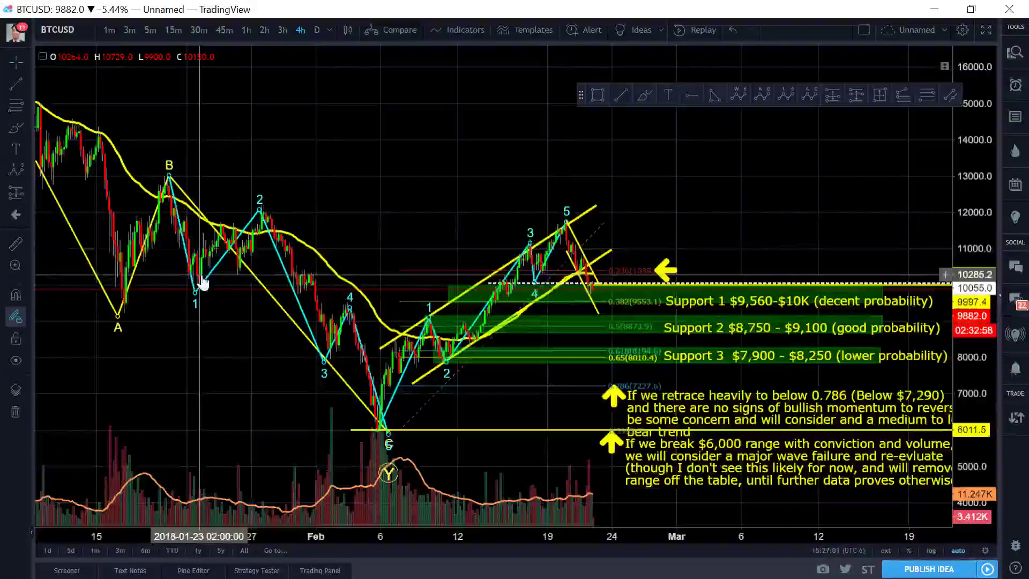
scroll(335, 306, up, 2)
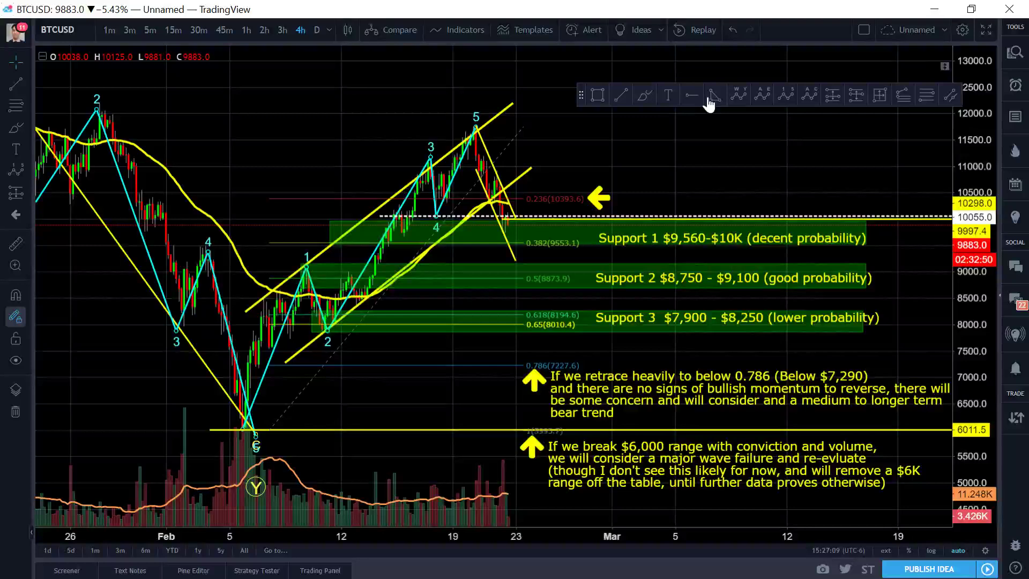
click(691, 97)
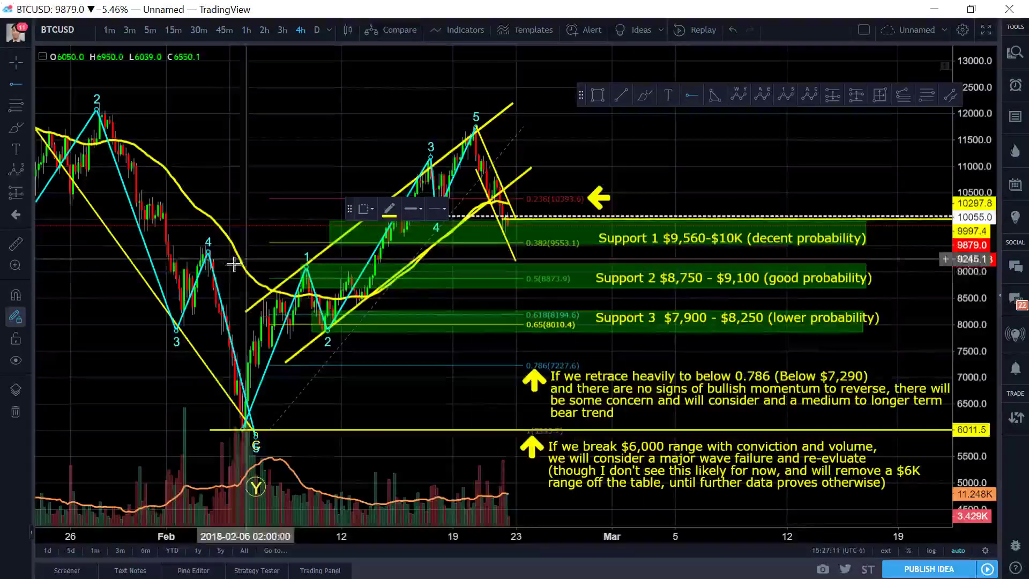
click(171, 243)
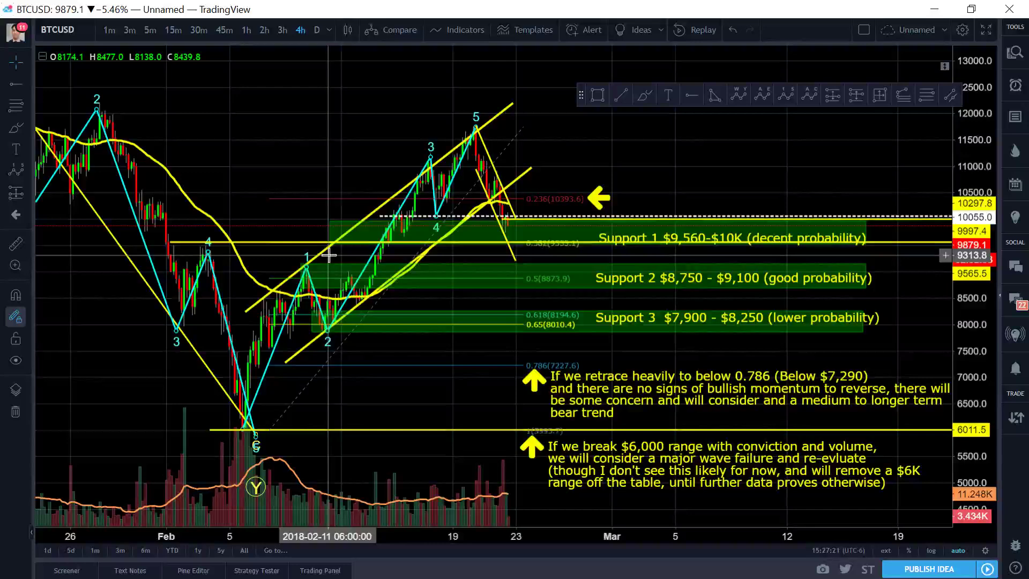
right_click(515, 317)
click(492, 318)
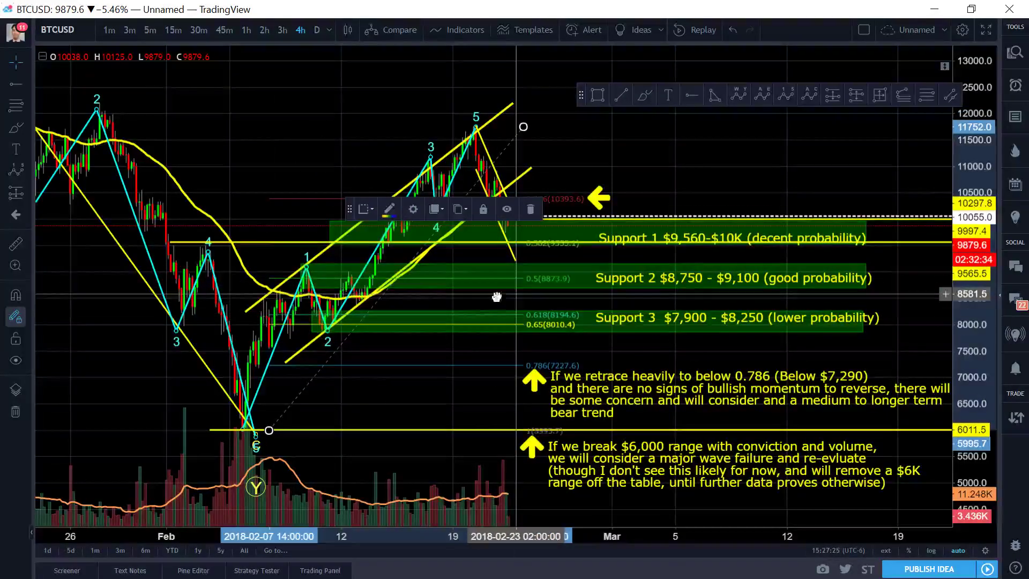
right_click(545, 279)
click(473, 300)
Reposition the Support 3, Support 1 and Support 2 text labels slightly within their green zones.
drag(708, 177, 631, 169)
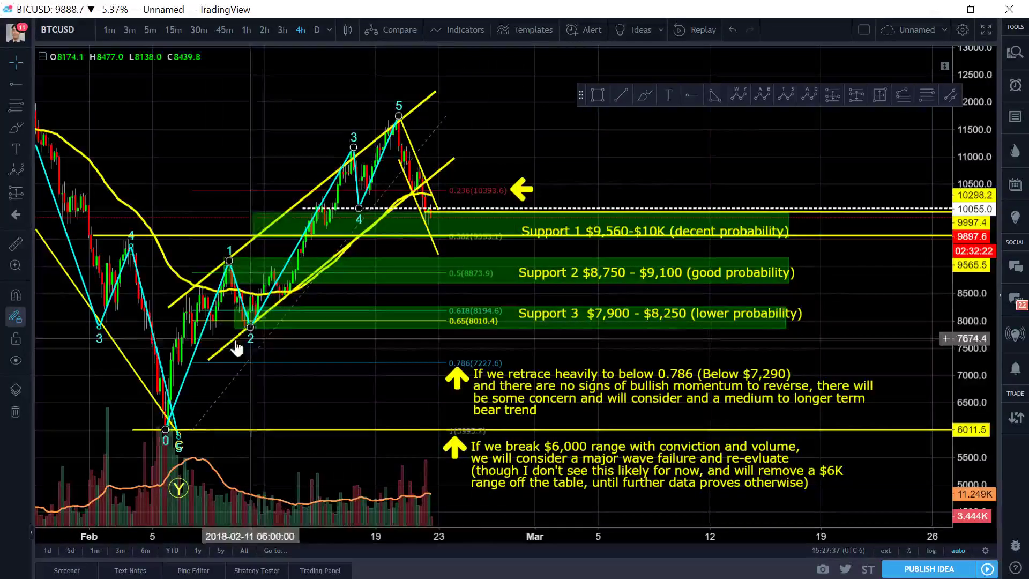
drag(607, 318, 589, 318)
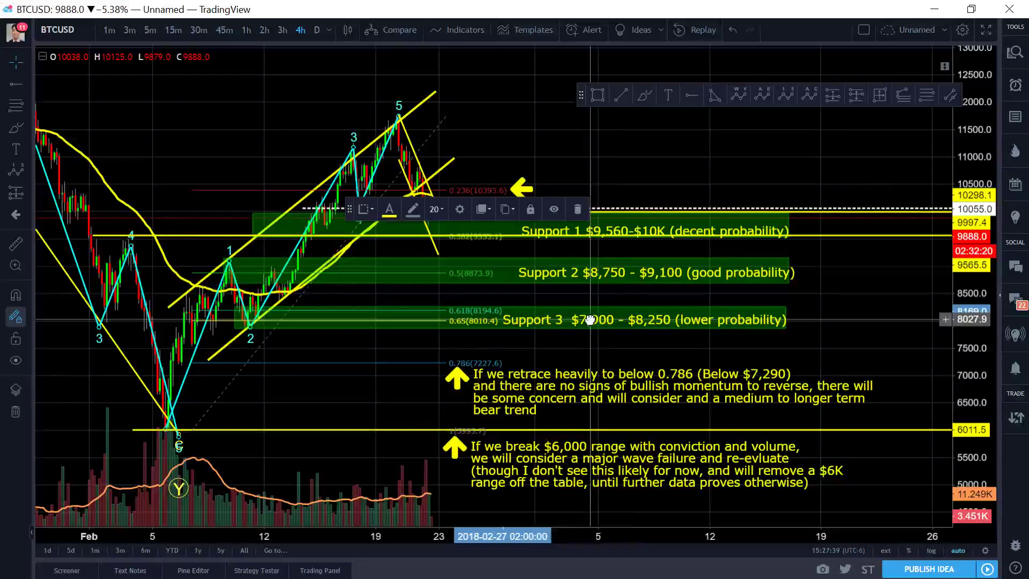
click(610, 167)
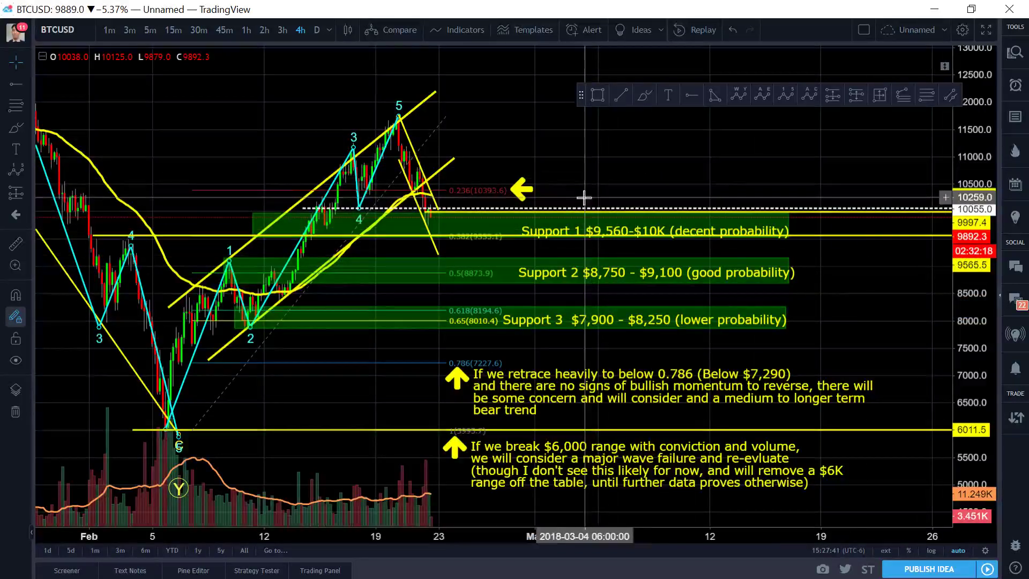
drag(609, 224, 603, 216)
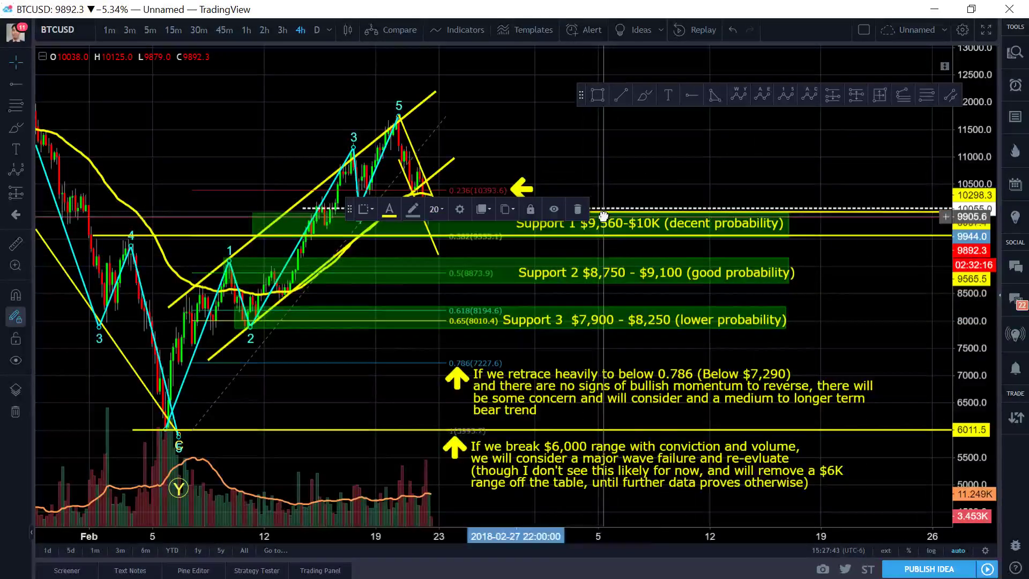
drag(675, 269, 665, 265)
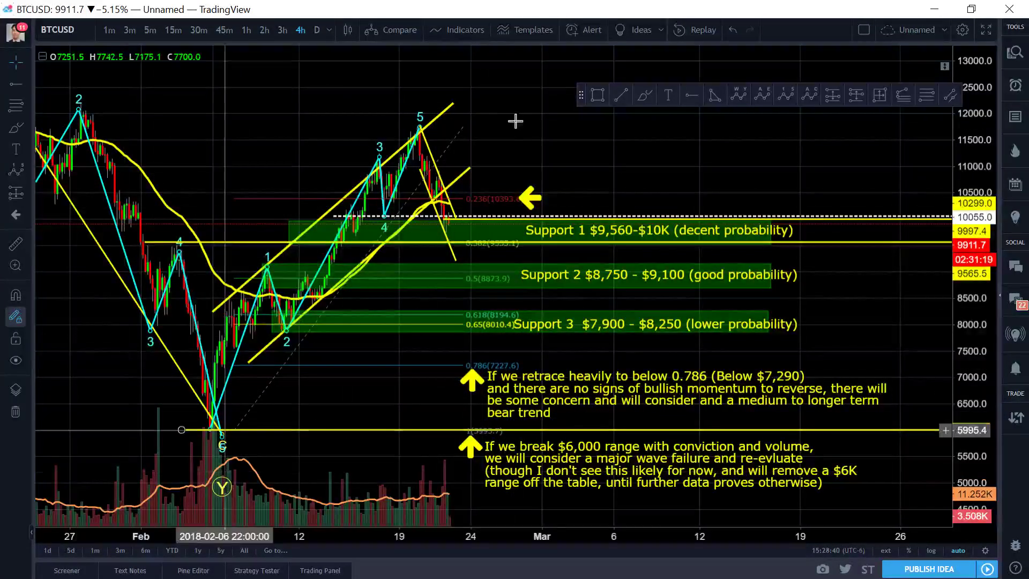
right_click(506, 99)
click(482, 94)
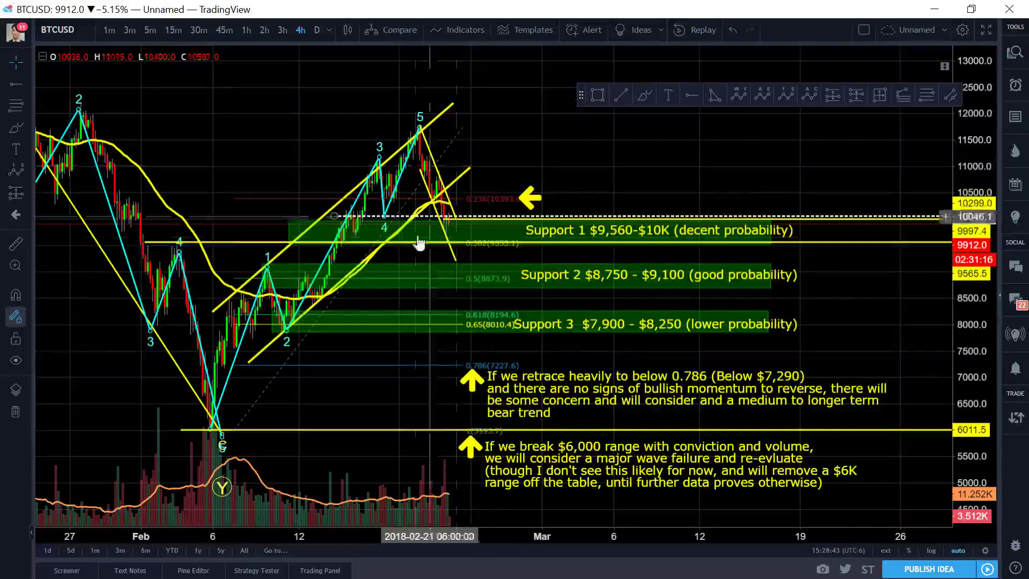
Move the rising impulse's wave 4 point down into the Support 1 zone, to about 9,886 on 19 February.
drag(386, 225, 404, 231)
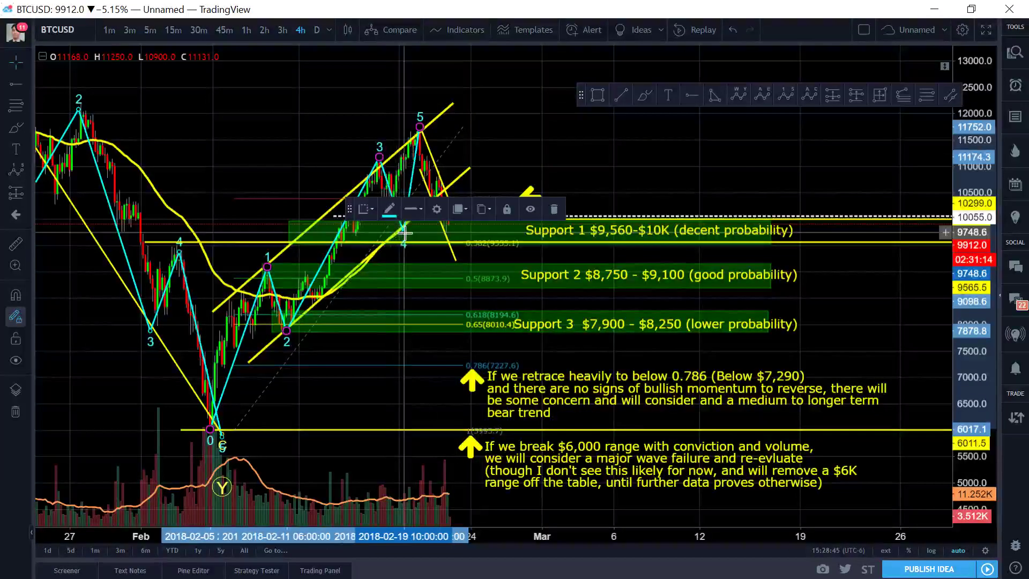
click(468, 121)
click(409, 235)
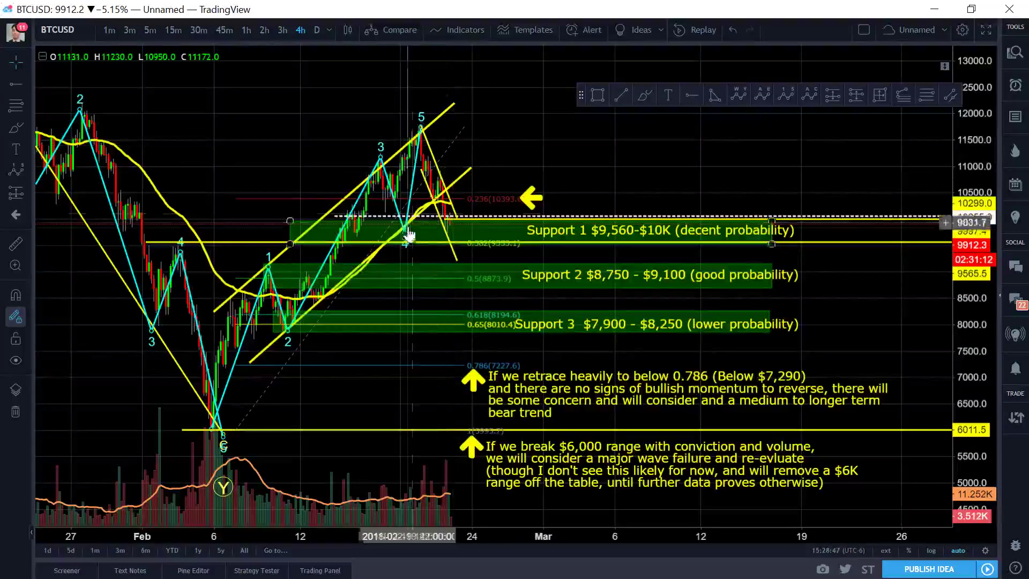
drag(404, 236, 408, 223)
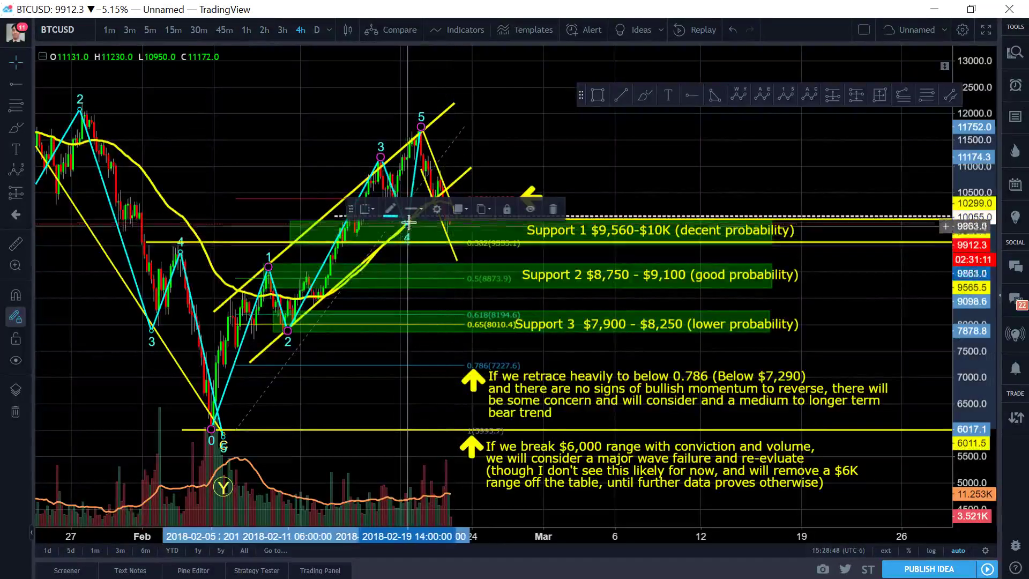
click(486, 130)
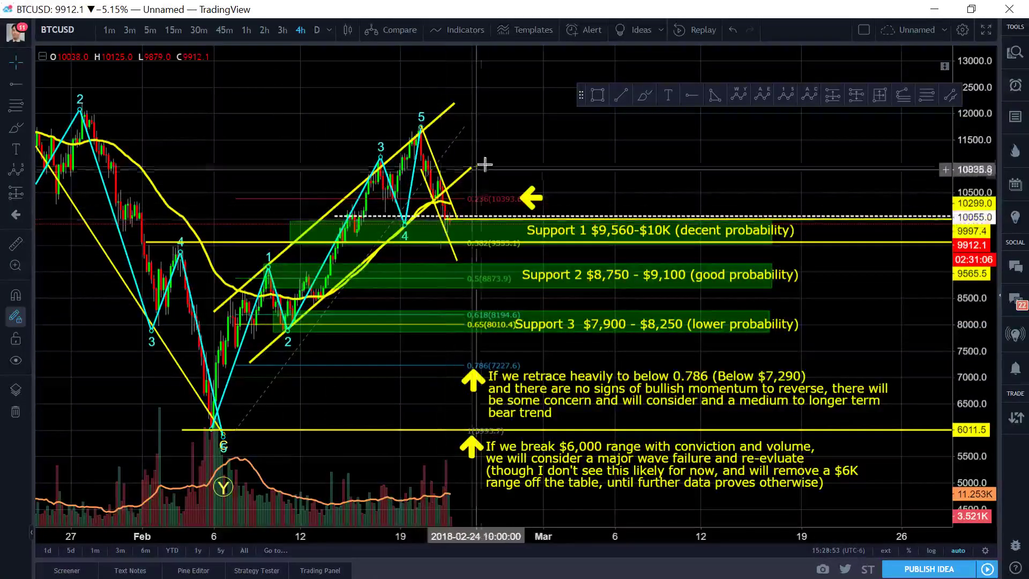
Move the rising impulse's wave 4 point down onto the horizontal ray at about 9,565.
click(408, 230)
click(428, 213)
click(407, 230)
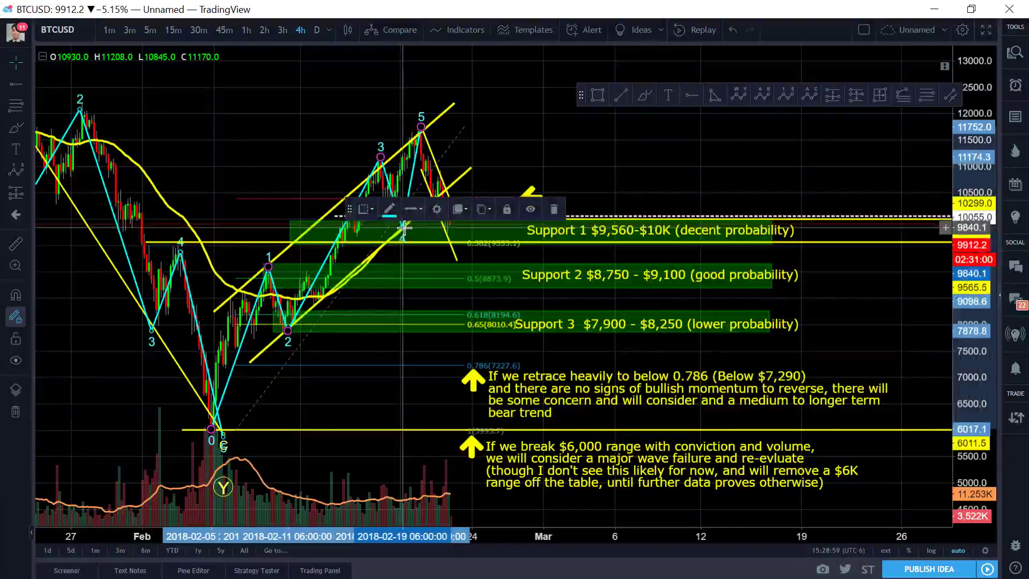
click(542, 126)
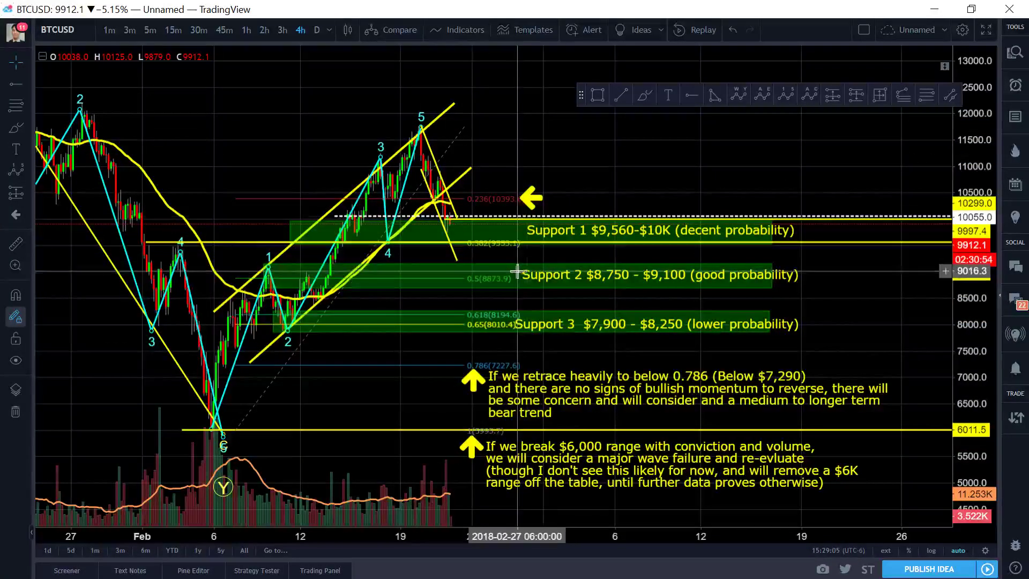
right_click(525, 83)
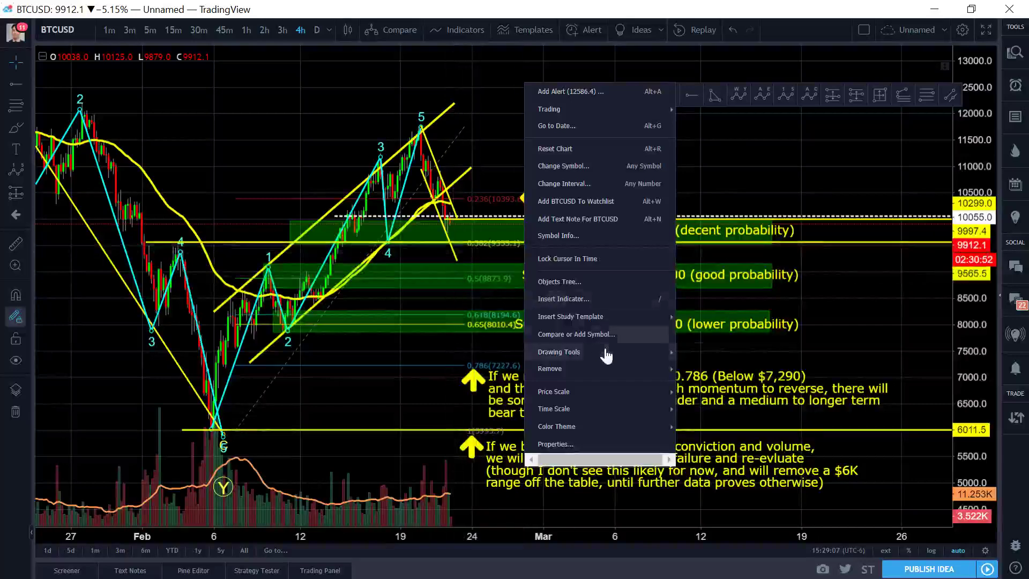
Remove all drawings from the BTCUSD chart, keeping the moving average and volume.
mouse_move(610, 374)
click(762, 392)
mouse_move(544, 198)
mouse_down()
mouse_move(730, 198)
mouse_move(558, 195)
mouse_up()
scroll(566, 195, up, 2)
scroll(566, 195, up, 2)
drag(547, 285, 782, 307)
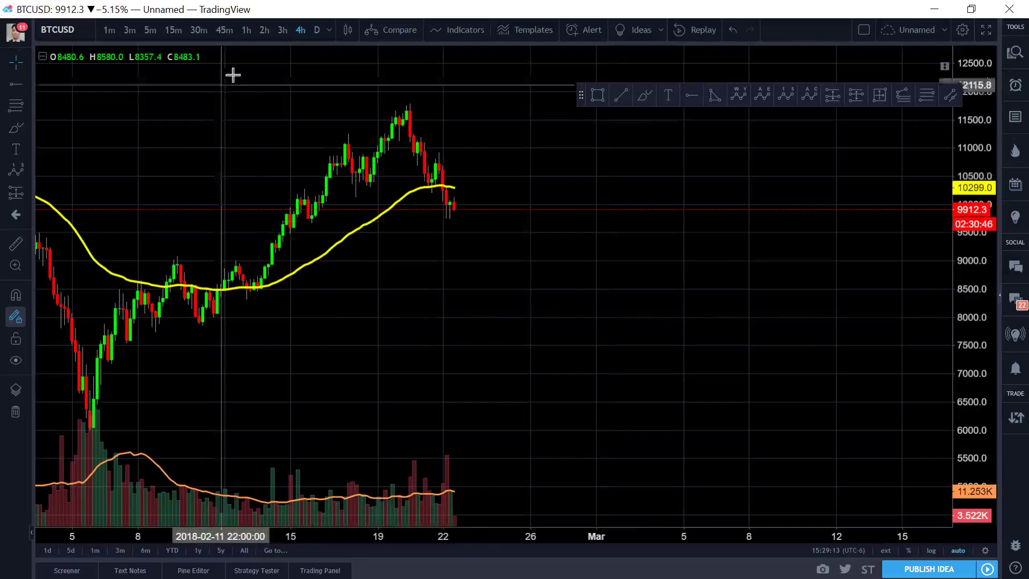
Inspect the recent price action on the 2-hour interval, and return the chart to the 4-hour interval.
click(264, 30)
right_click(701, 328)
drag(542, 344, 540, 306)
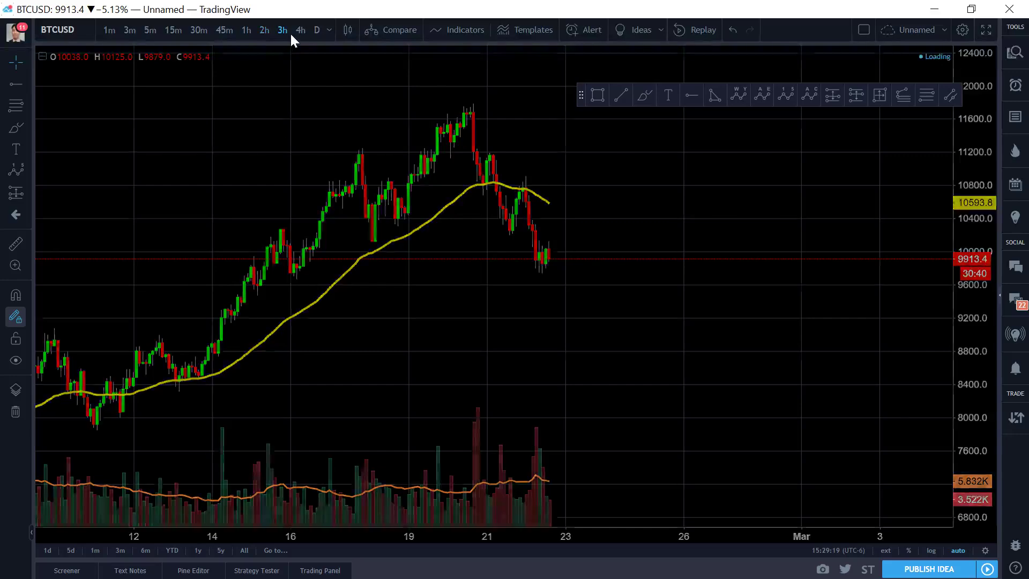
click(301, 31)
Extend the descending trendline's start back to about 13,854 on 5 January and raise its March end slightly.
scroll(593, 228, down, 4)
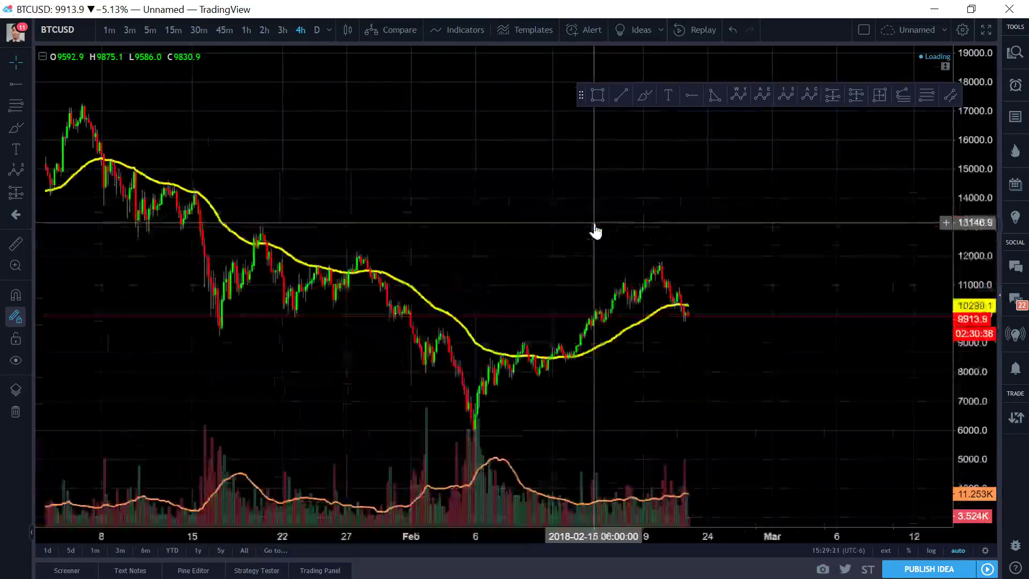
scroll(627, 219, down, 1)
scroll(802, 264, down, 2)
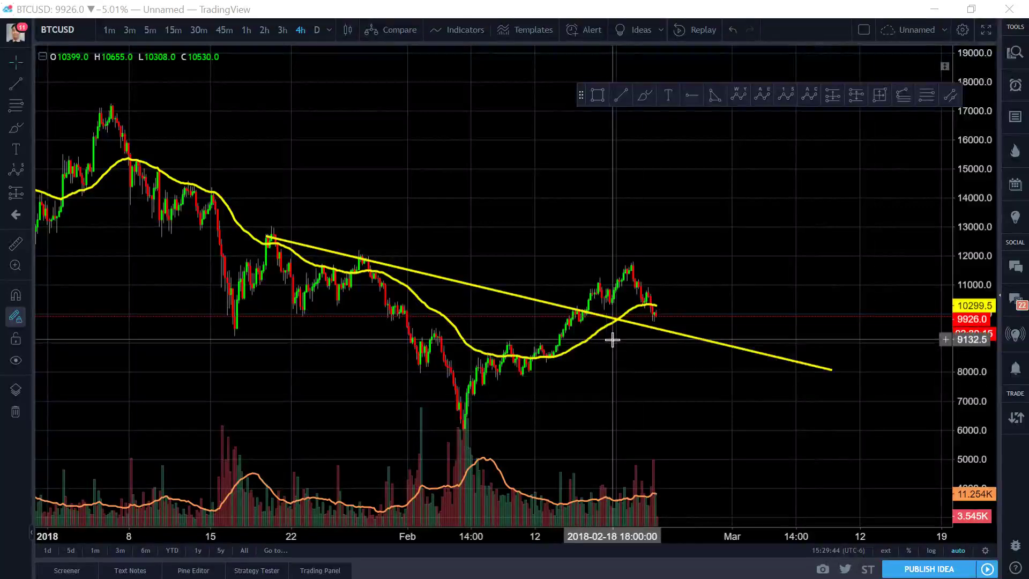
right_click(389, 231)
click(264, 230)
drag(268, 236, 97, 202)
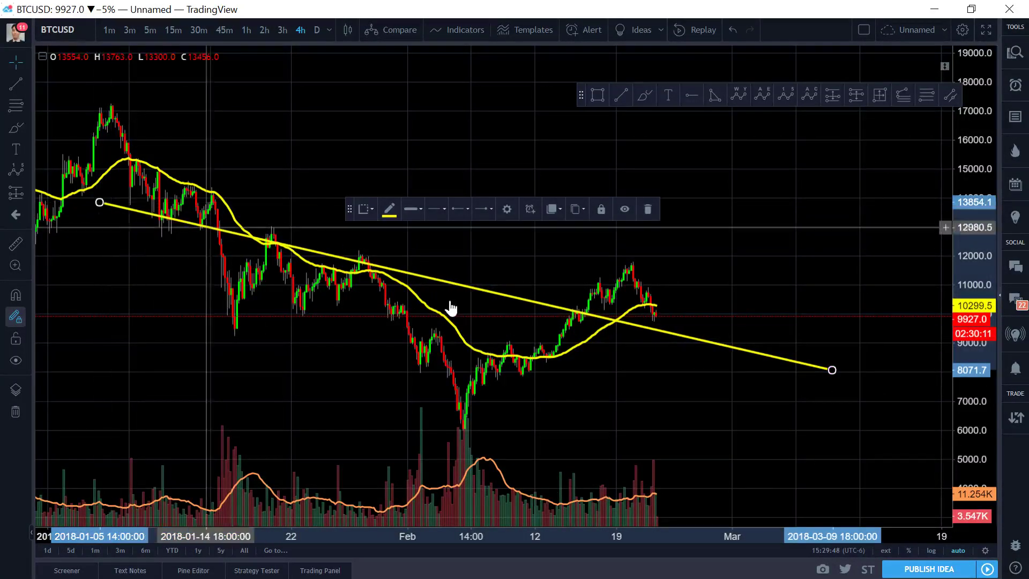
click(736, 416)
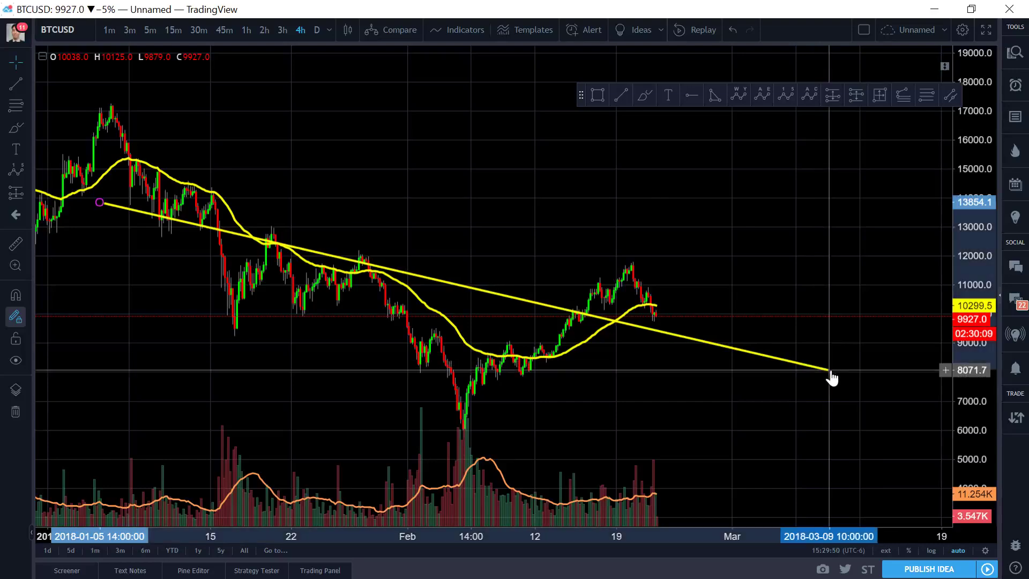
drag(831, 371, 832, 363)
click(718, 429)
Shift and steepen the descending trendline so it runs from about 13,067 on 8 January to about 5,952 on 7 March.
right_click(340, 161)
drag(340, 161, 375, 156)
scroll(435, 166, down, 2)
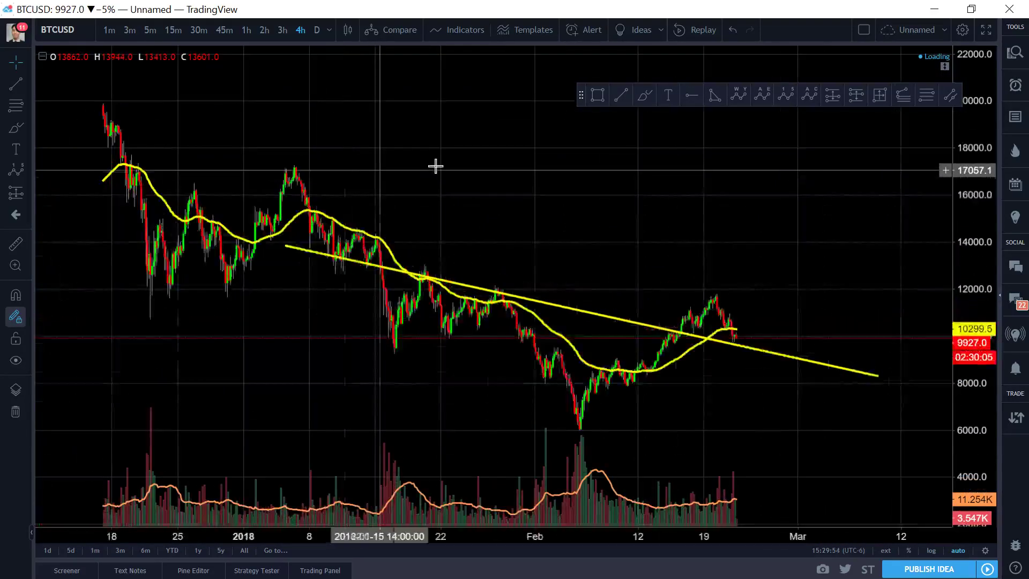
scroll(435, 166, up, 3)
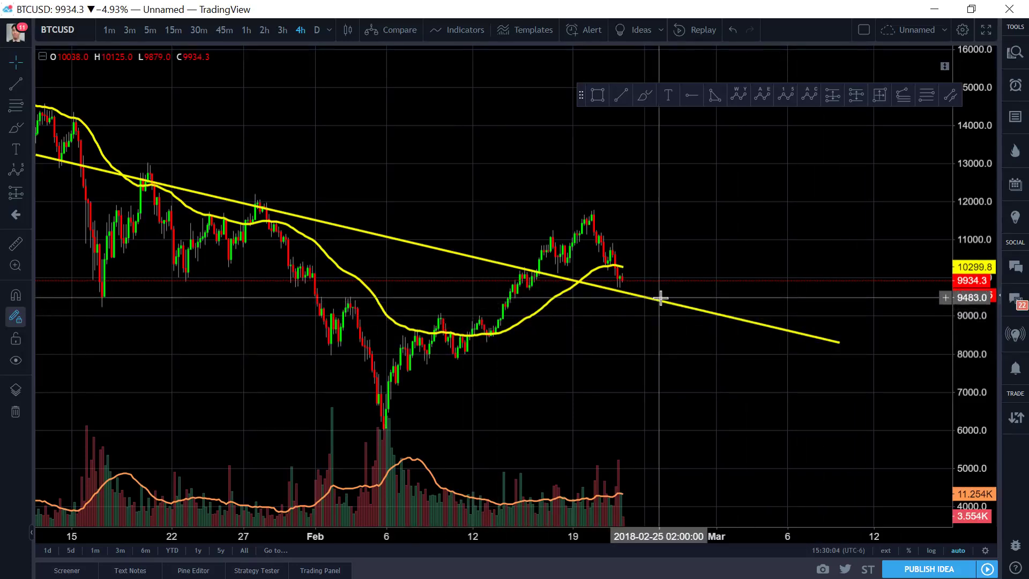
mouse_move(662, 307)
mouse_down()
mouse_move(666, 349)
mouse_move(690, 355)
mouse_up()
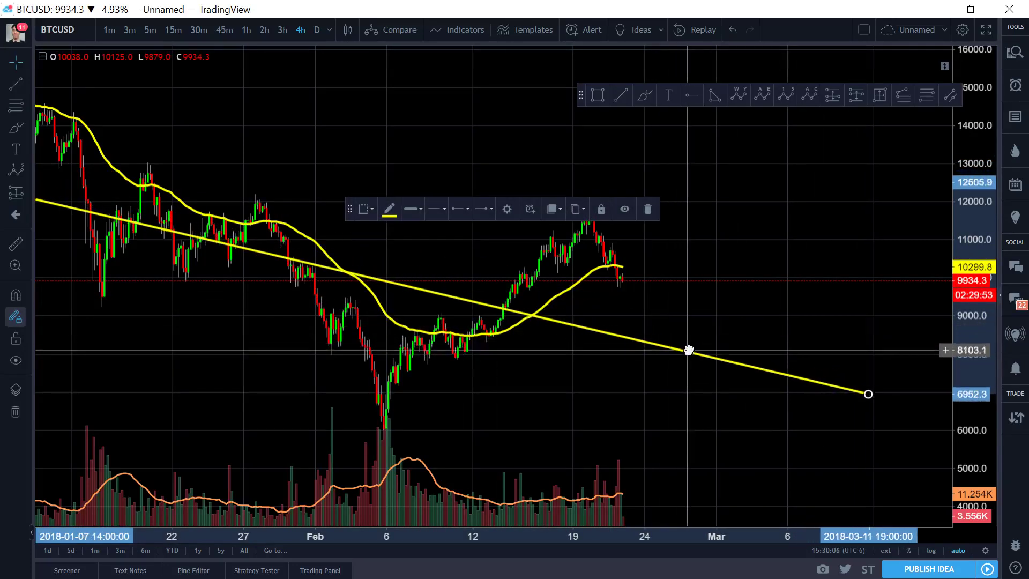
drag(857, 396, 801, 454)
click(796, 369)
scroll(759, 369, down, 2)
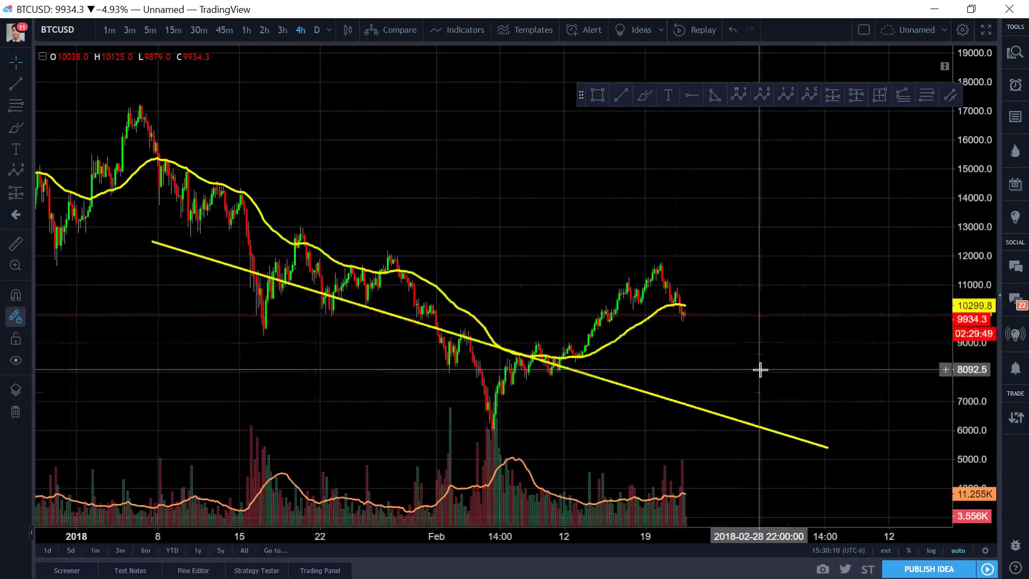
mouse_move(652, 396)
mouse_down()
mouse_move(659, 374)
mouse_move(661, 382)
mouse_up()
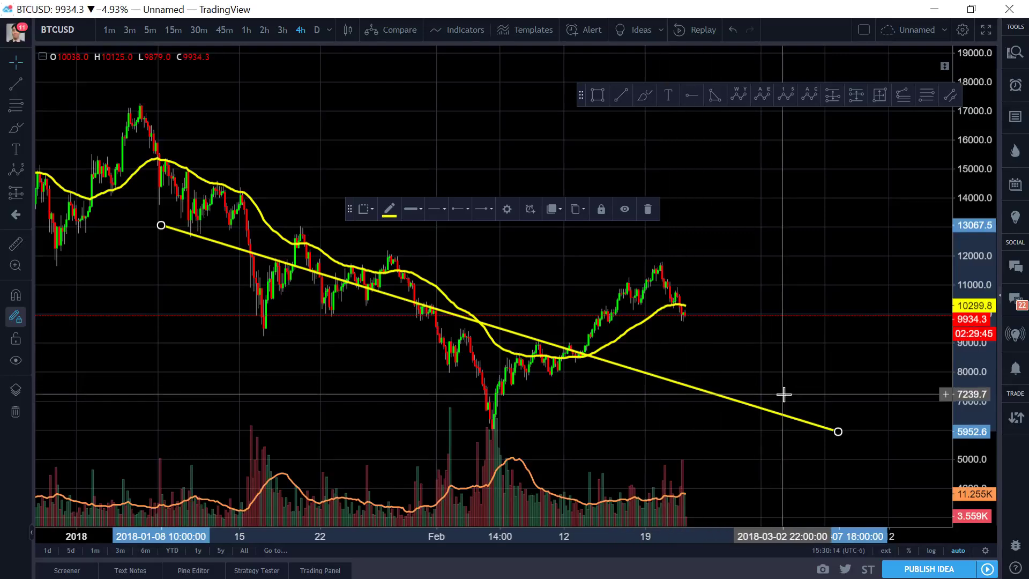
Fit the trendline along the early-February highs, from about 11,233 on 12 January to about 6,969 on 8 March.
scroll(782, 395, up, 3)
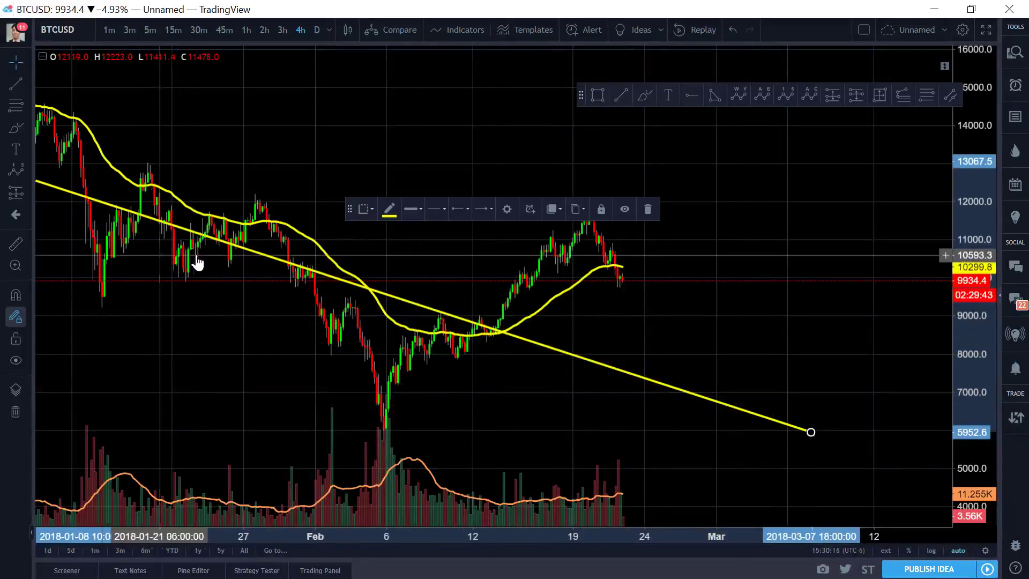
scroll(198, 260, down, 2)
drag(124, 247, 129, 262)
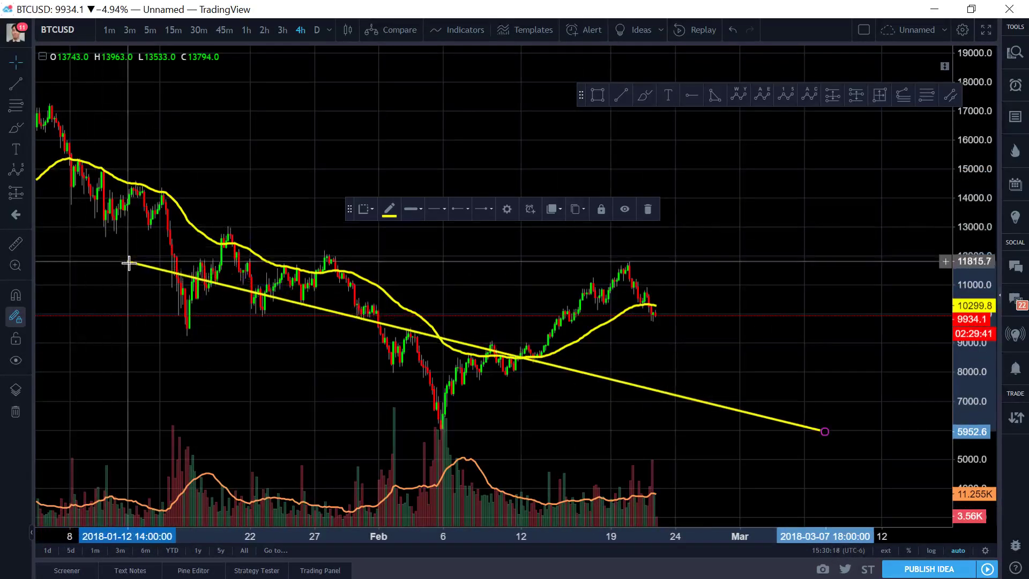
drag(825, 432, 835, 411)
drag(126, 265, 128, 278)
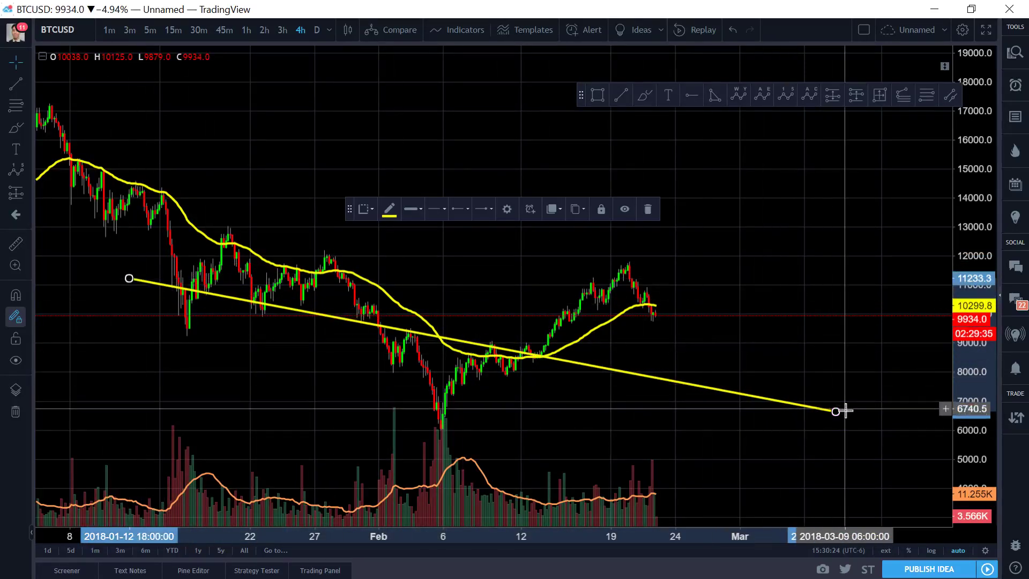
drag(834, 412, 833, 404)
scroll(472, 394, up, 5)
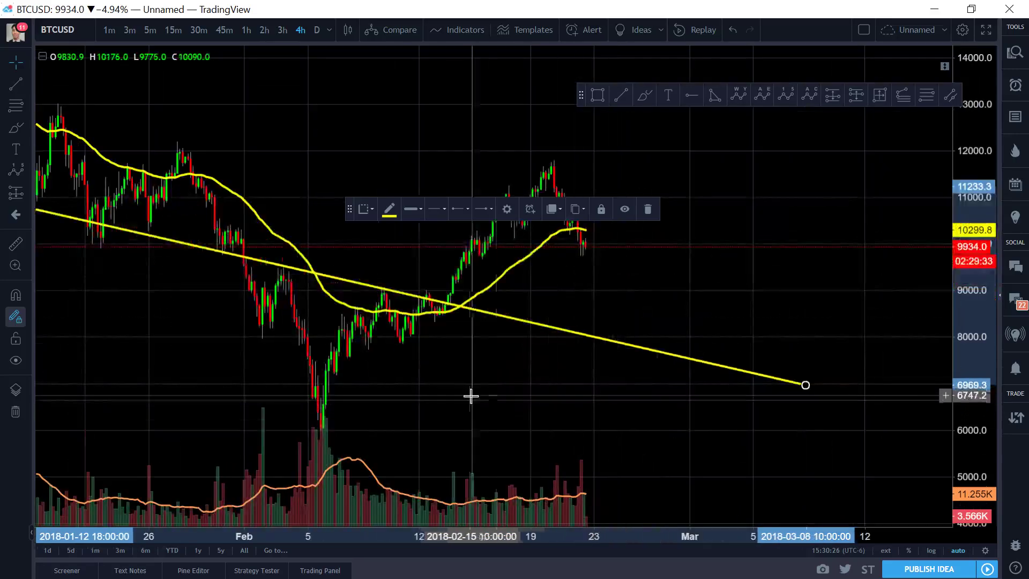
drag(472, 391, 662, 401)
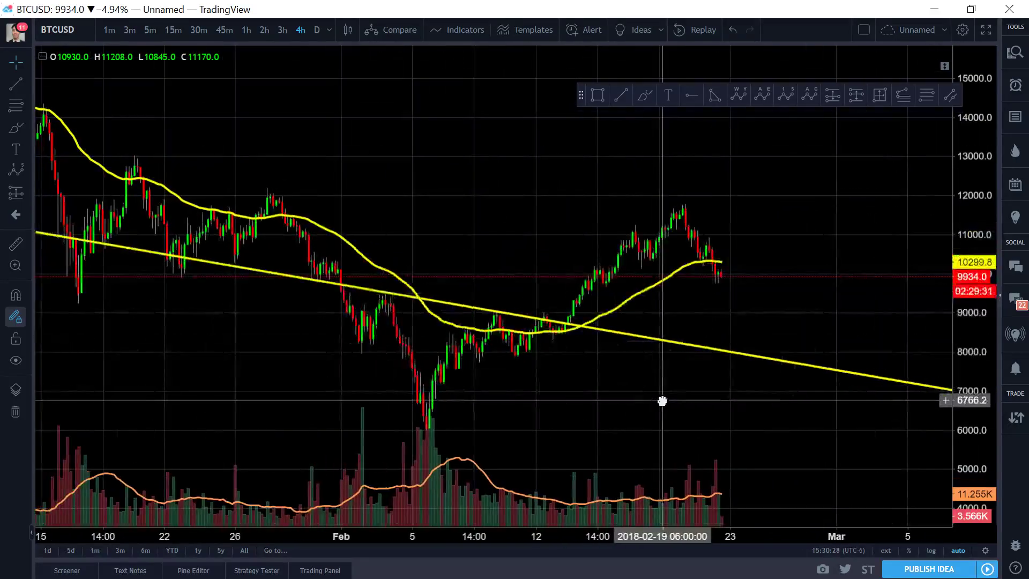
scroll(535, 384, up, 3)
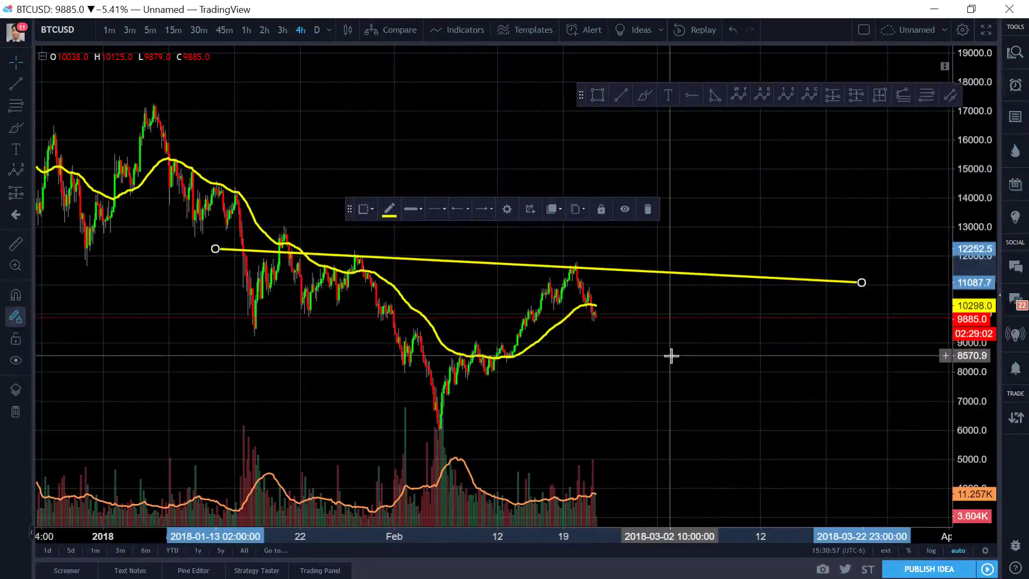
drag(559, 380, 528, 379)
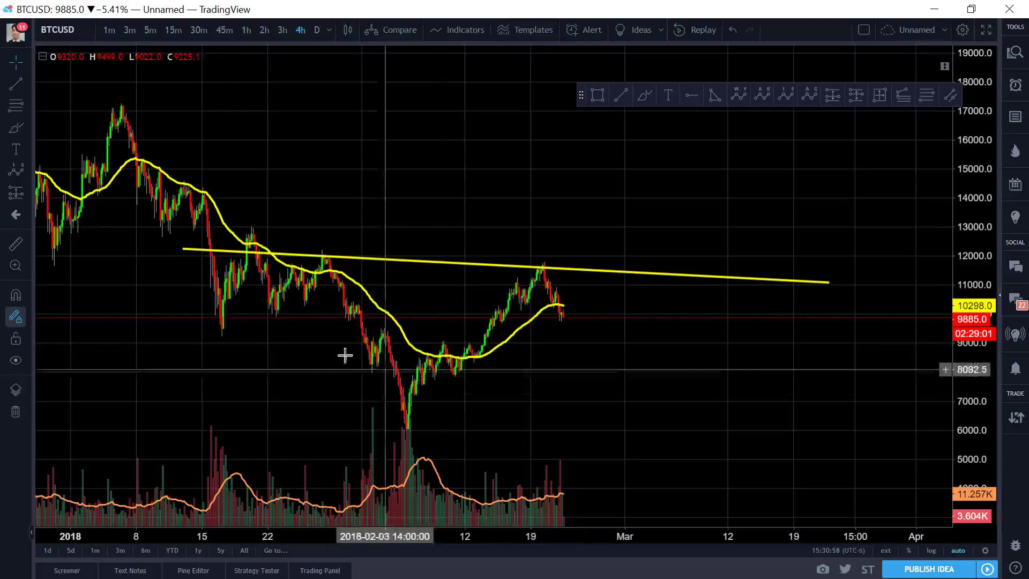
click(28, 175)
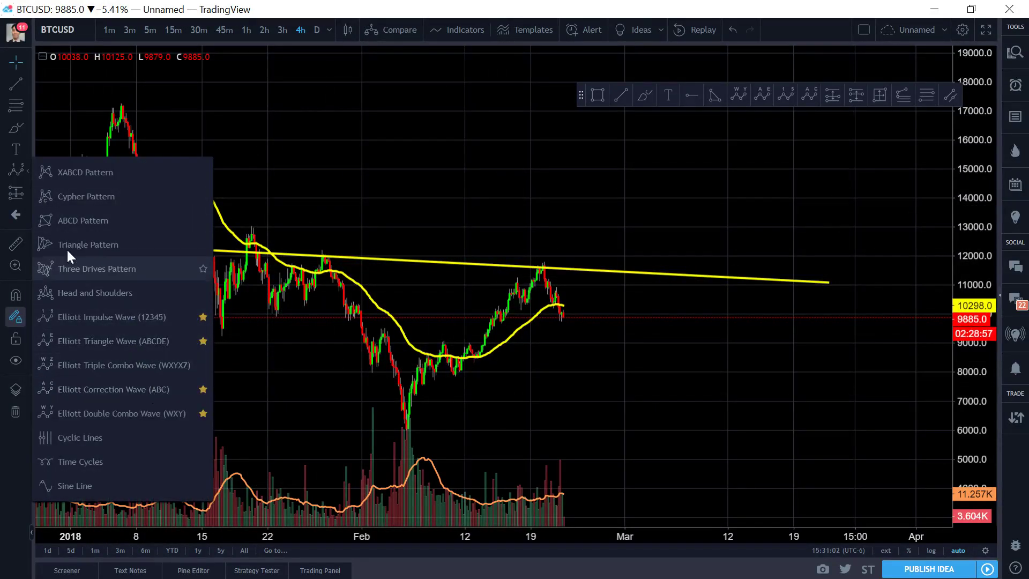
click(104, 292)
click(204, 246)
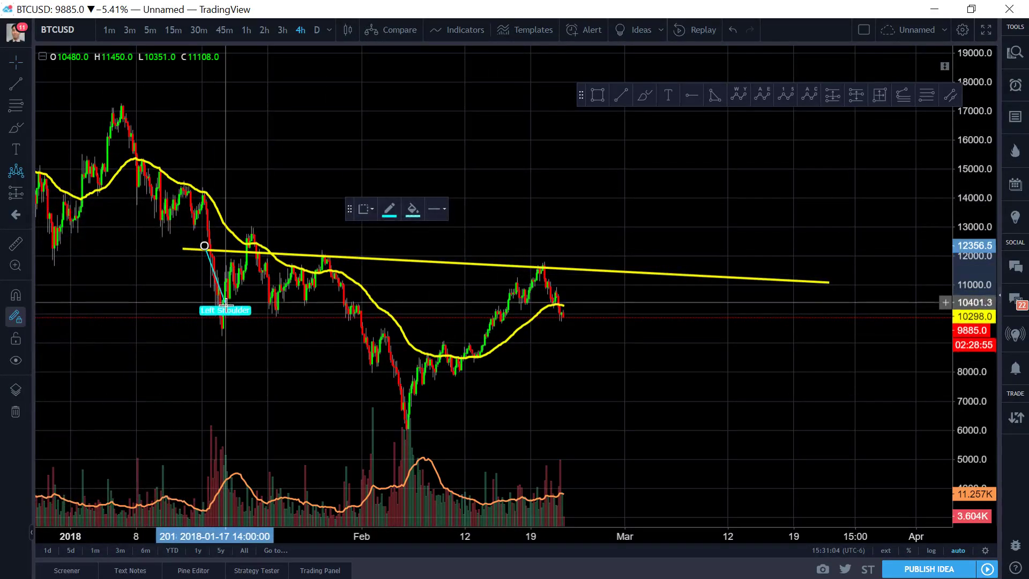
key(Escape)
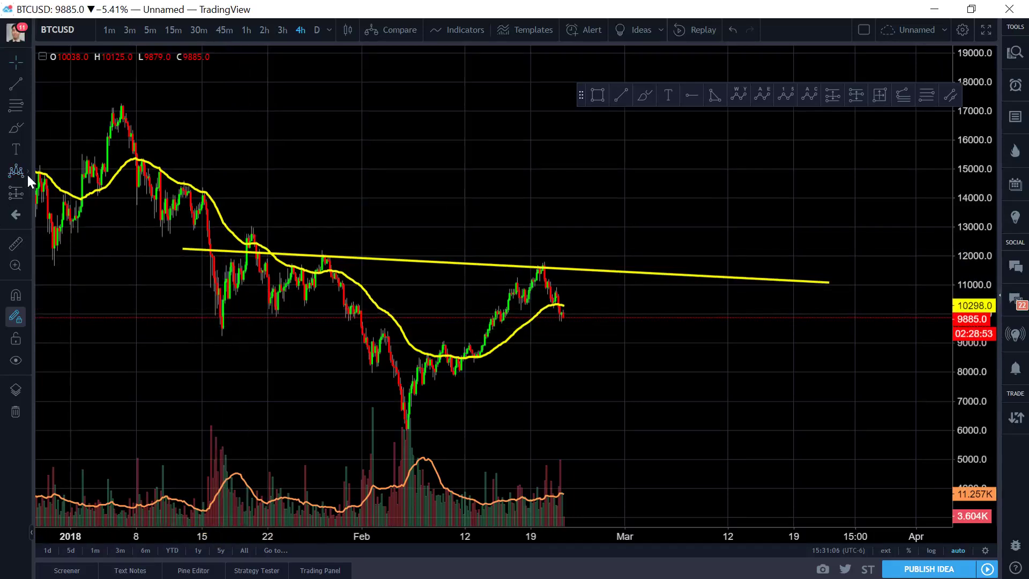
Draw an inverse Head and Shoulders pattern below the trendline, with shoulders near 9,819 and 9,361, head near 5,929 and right neckline point near 11,524.
click(24, 171)
click(259, 248)
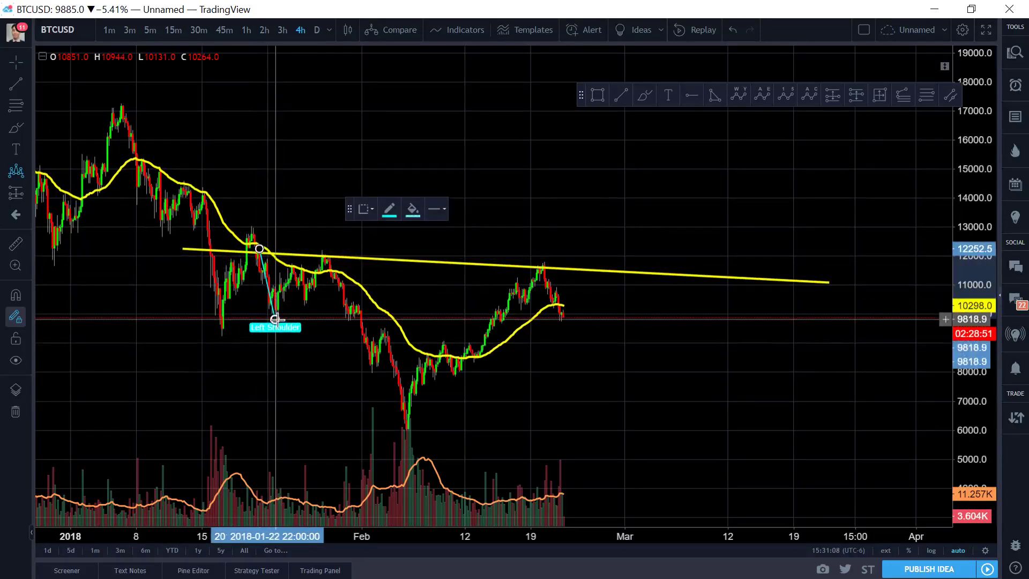
click(275, 320)
click(329, 252)
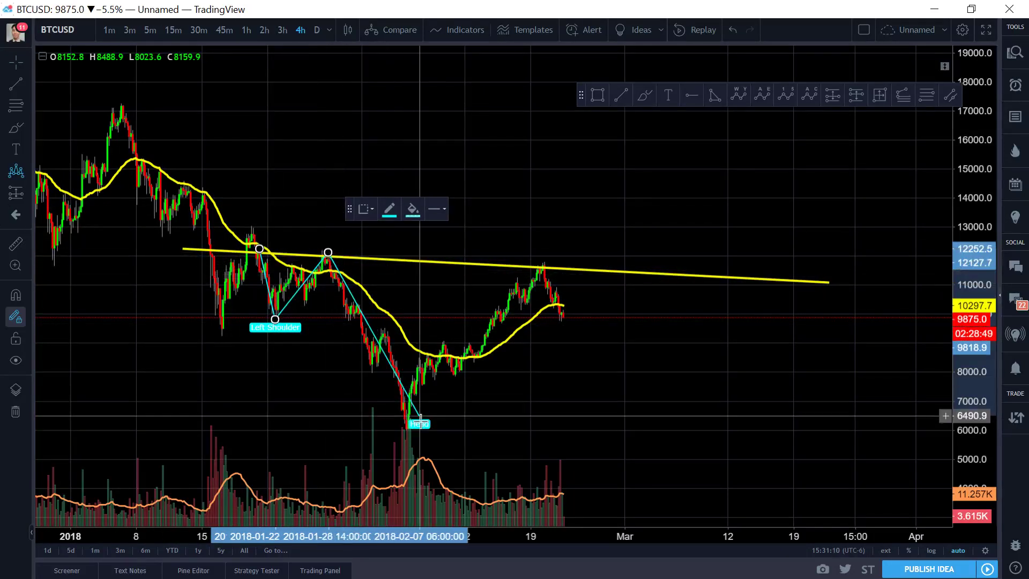
click(407, 431)
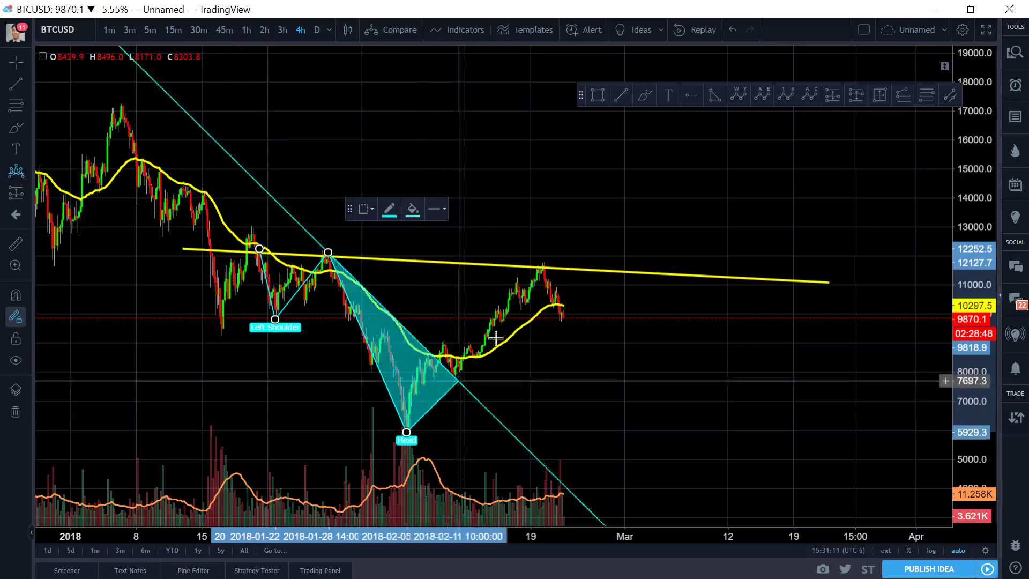
click(545, 263)
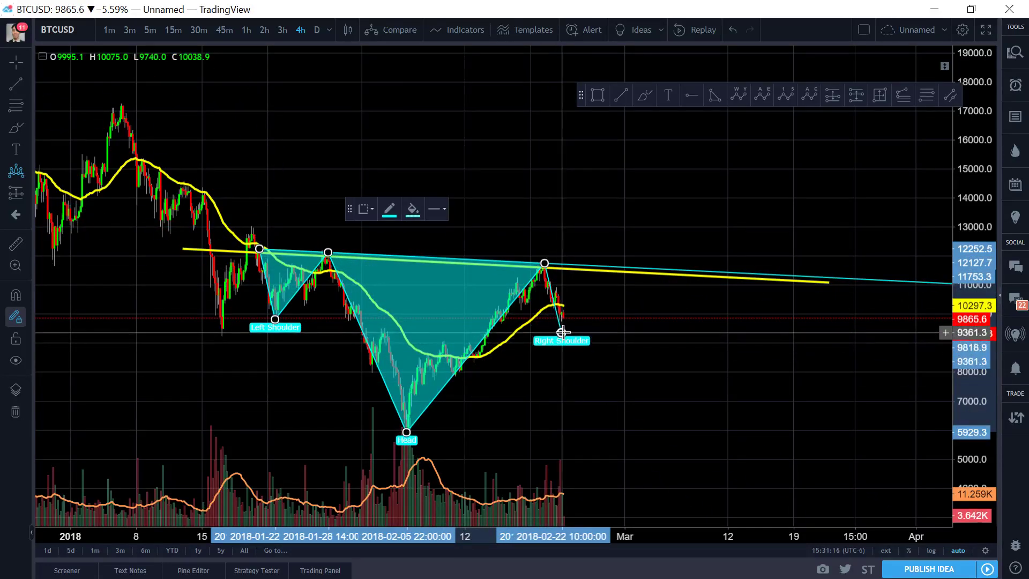
click(562, 332)
click(612, 267)
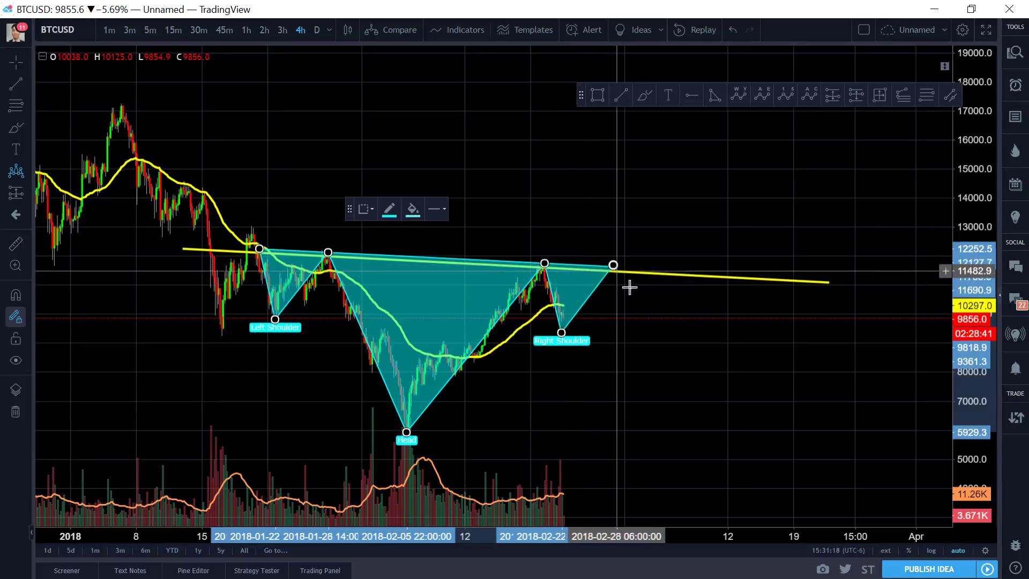
key(Escape)
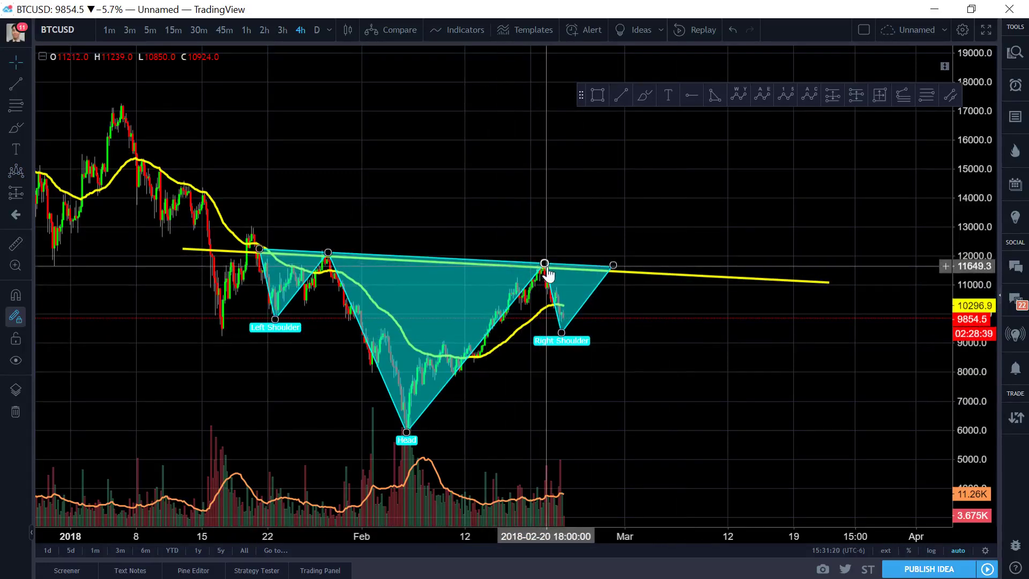
drag(548, 274, 550, 267)
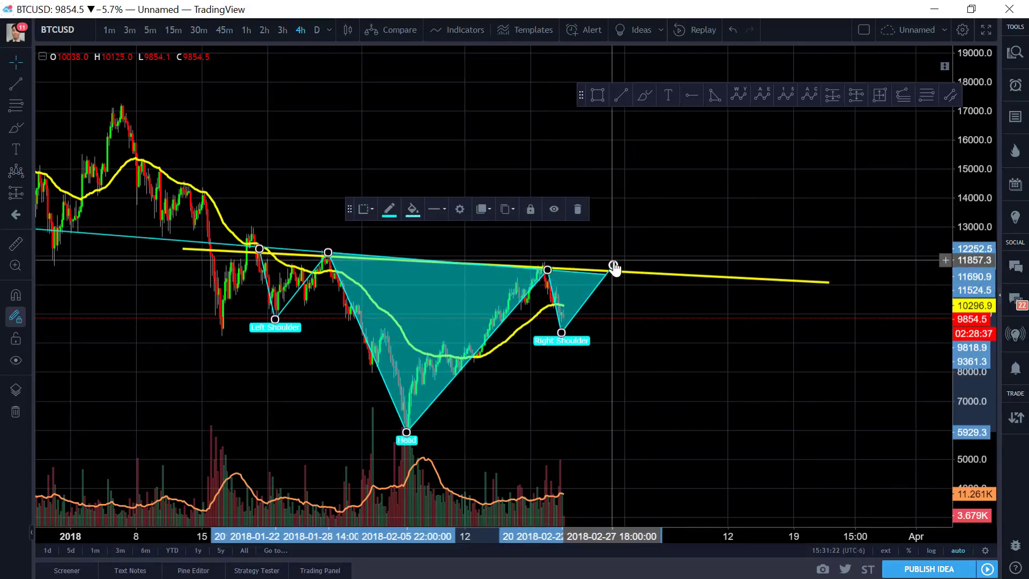
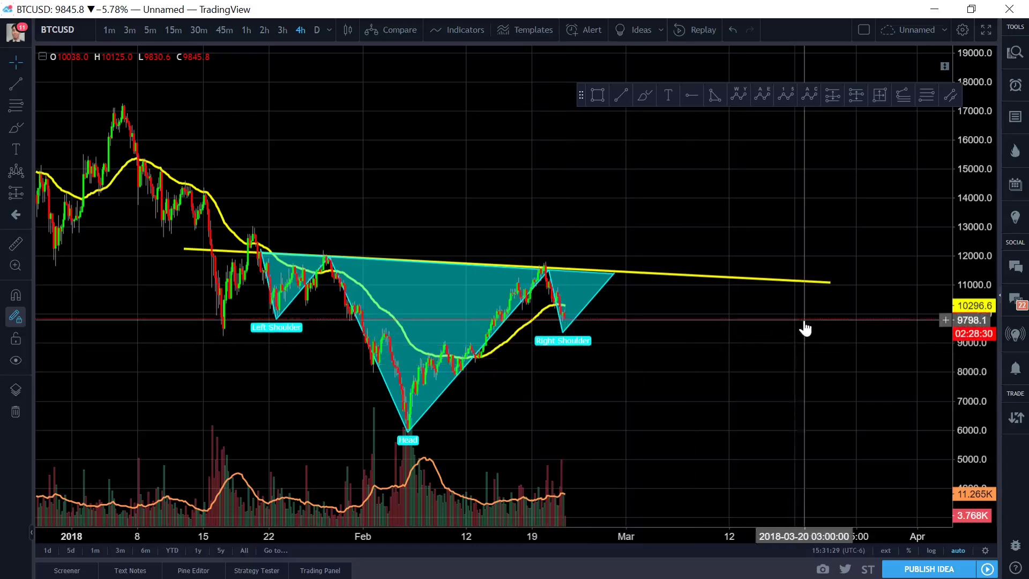
right_click(762, 392)
click(690, 401)
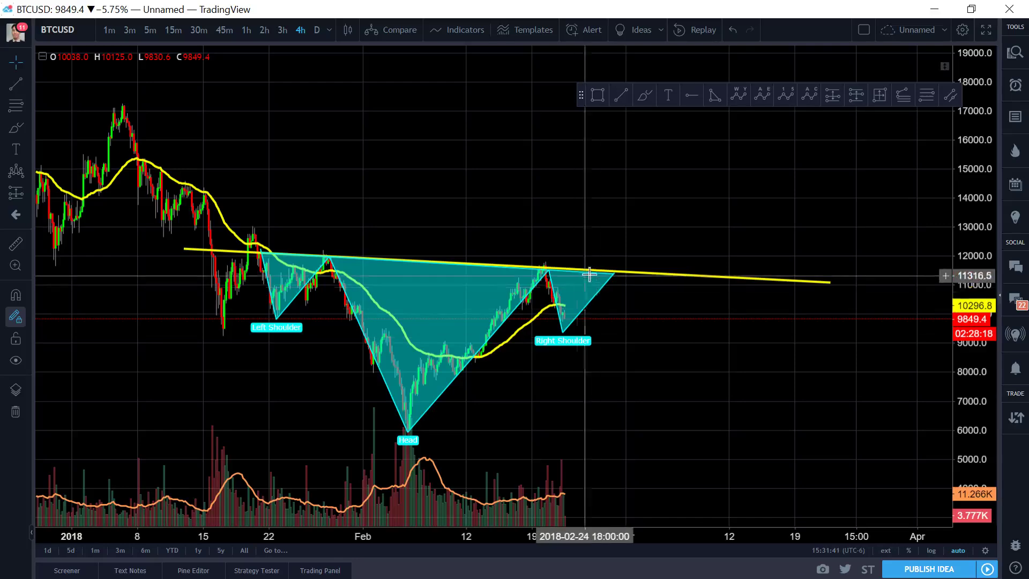
right_click(553, 182)
click(487, 194)
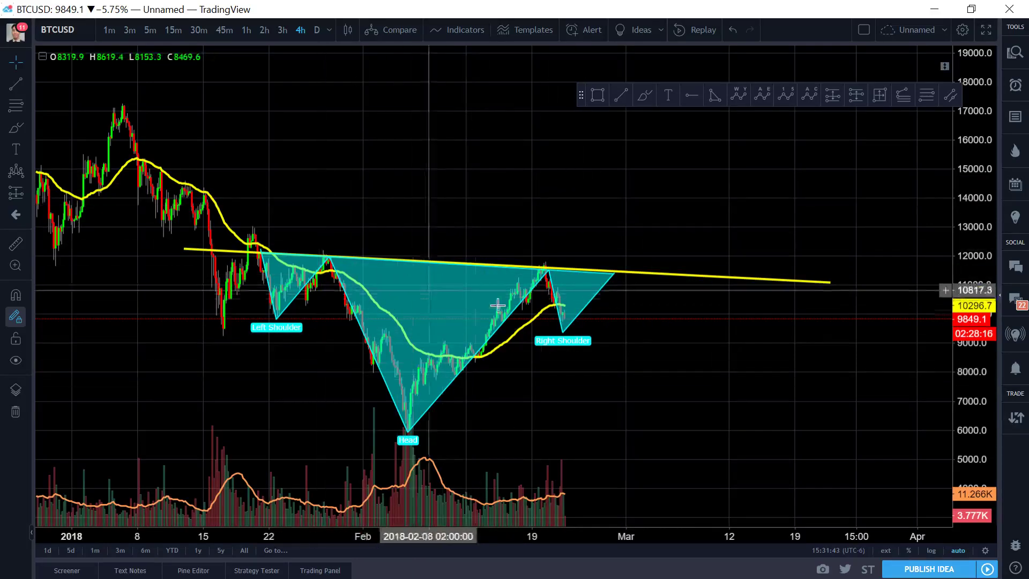
Lower the right shoulder point of the inverse Head and Shoulders pattern to about 8,412.
scroll(656, 347, up, 2)
scroll(519, 330, down, 1)
mouse_move(518, 338)
mouse_down()
mouse_move(515, 367)
mouse_move(521, 358)
mouse_up()
click(515, 362)
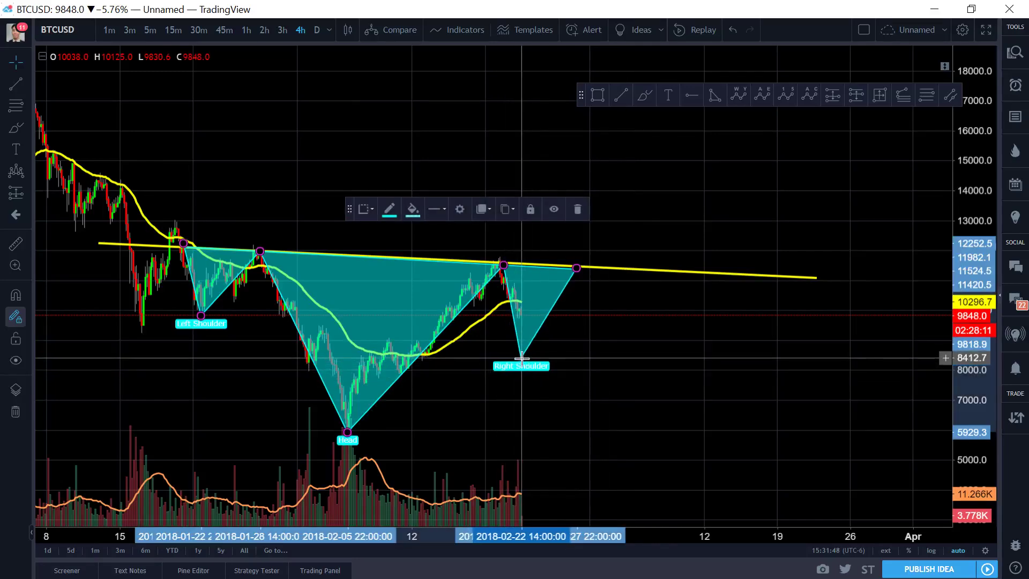
click(597, 399)
Remove all drawings from the chart while keeping the indicators.
right_click(471, 174)
mouse_move(616, 460)
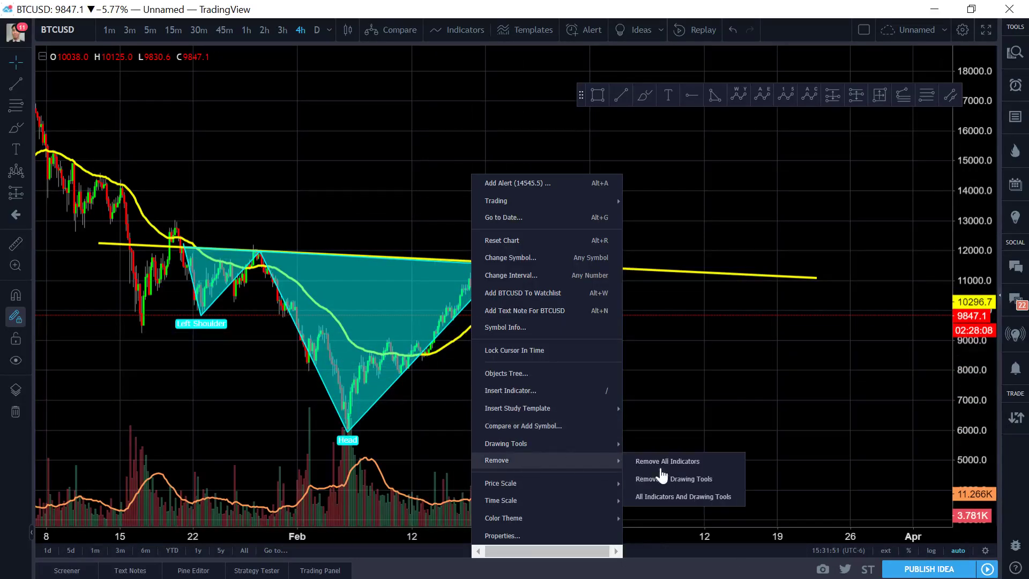
click(672, 479)
Examine the recent February price action on the 2-hour interval and return to the 4-hour interval.
scroll(585, 368, up, 4)
drag(495, 356, 799, 354)
scroll(739, 360, up, 3)
drag(533, 303, 632, 300)
scroll(632, 301, up, 2)
click(264, 31)
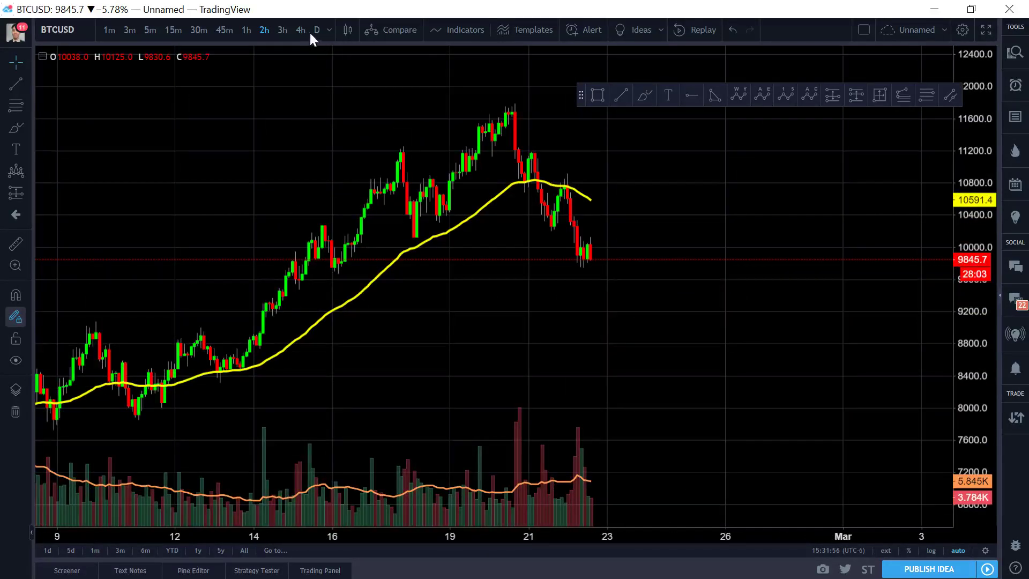
click(301, 30)
Draw a neckline across the late-January and 20 February highs, from about 12,080 on 18 January to about 11,190 on 13 March.
scroll(604, 202, down, 3)
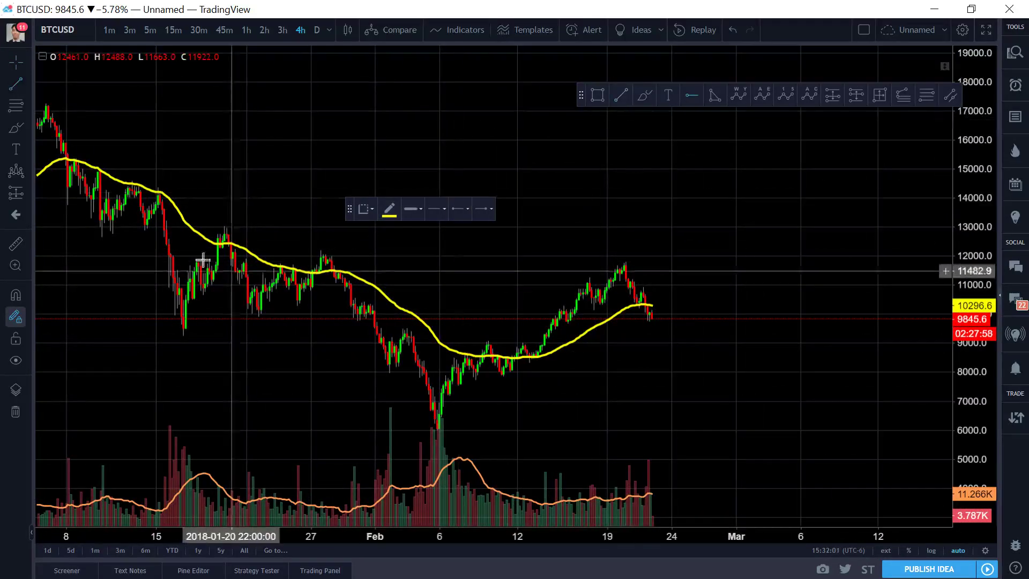
click(887, 284)
drag(221, 233, 198, 254)
drag(761, 405, 672, 399)
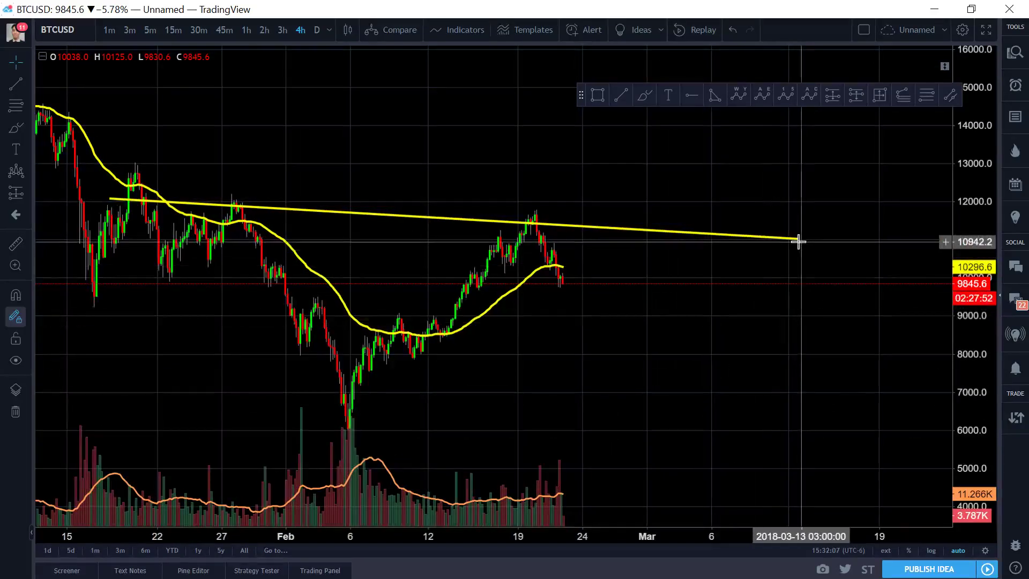
drag(798, 243, 803, 233)
click(725, 380)
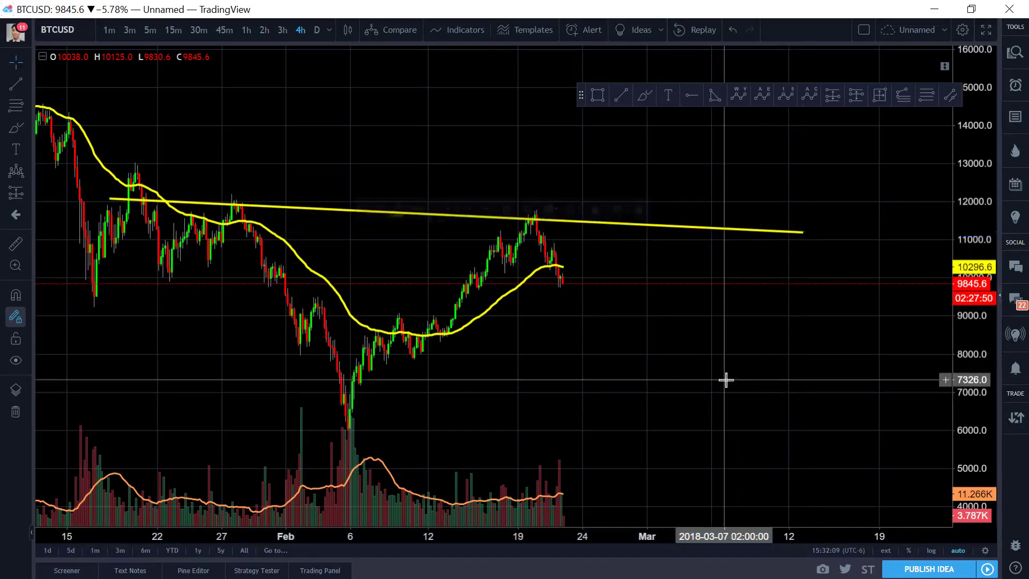
Outline the head with a V of trend lines from about 12,024 on 28 January through 5,763 on 6 February to the neckline at 20 February.
scroll(728, 369, down, 3)
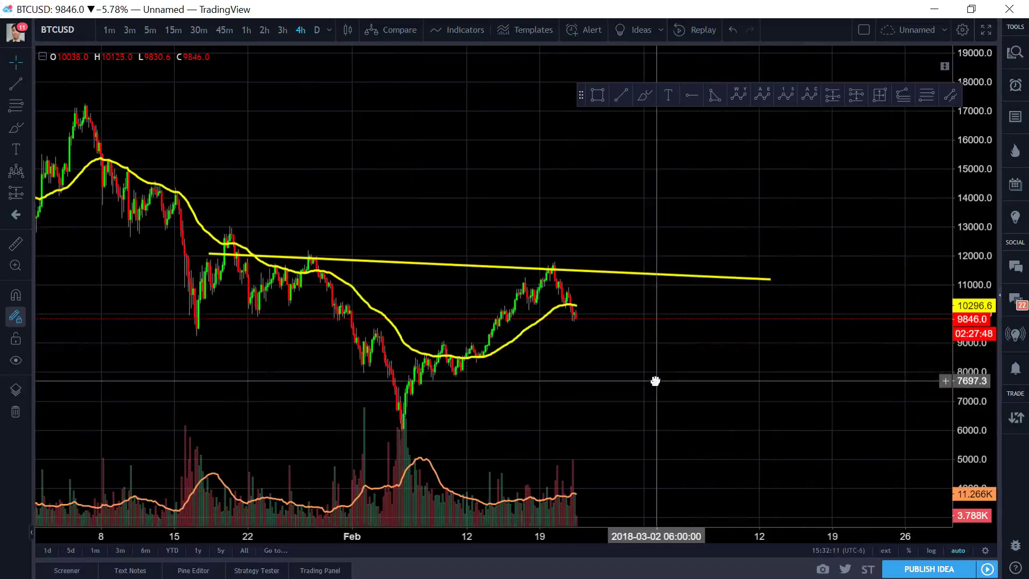
click(629, 98)
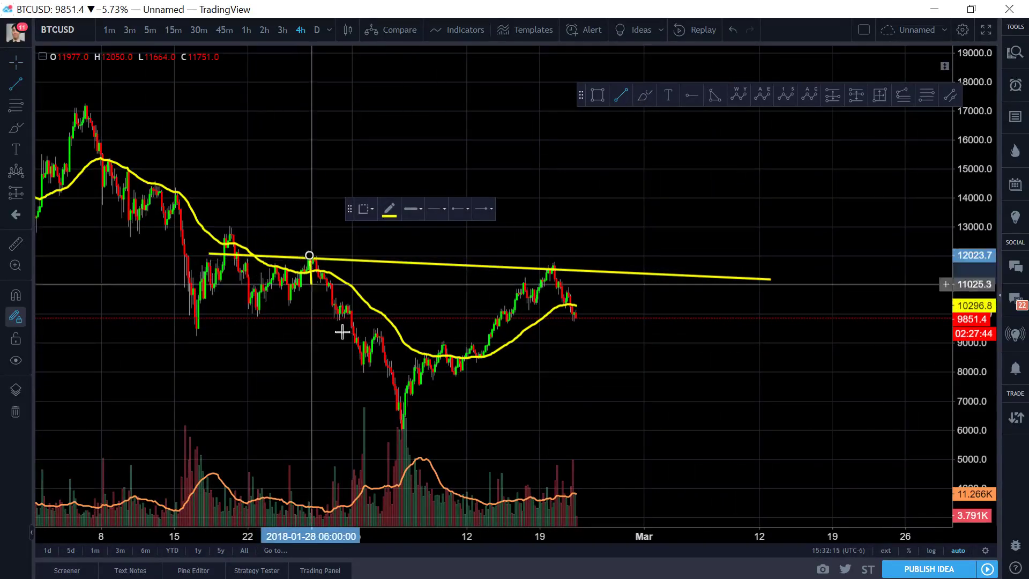
click(405, 437)
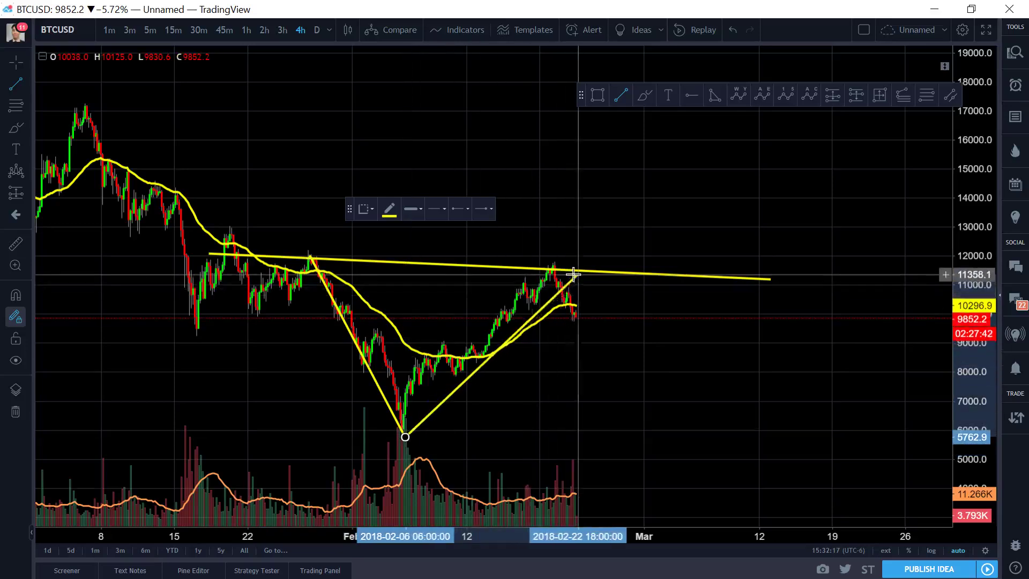
click(554, 269)
Draw a height line from the head's low near 5,929 to the neckline and move it above, spanning about 11,732 to 17,494.
click(405, 431)
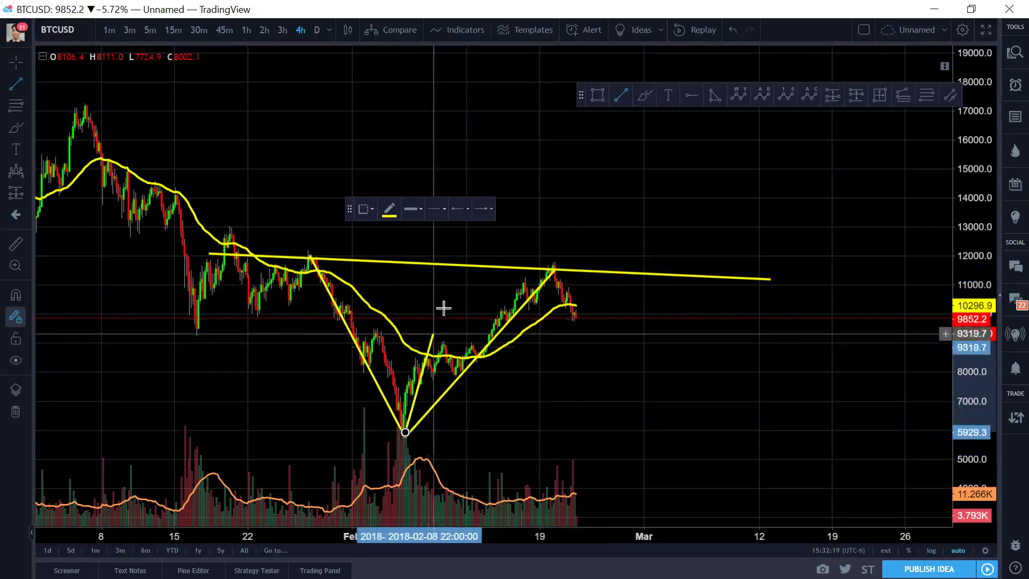
click(437, 264)
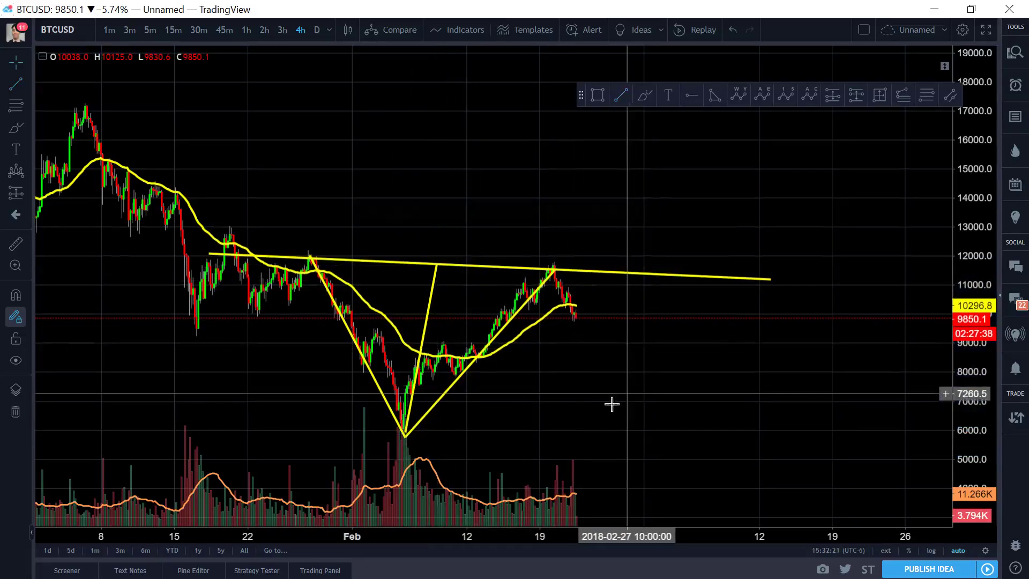
drag(408, 399, 443, 236)
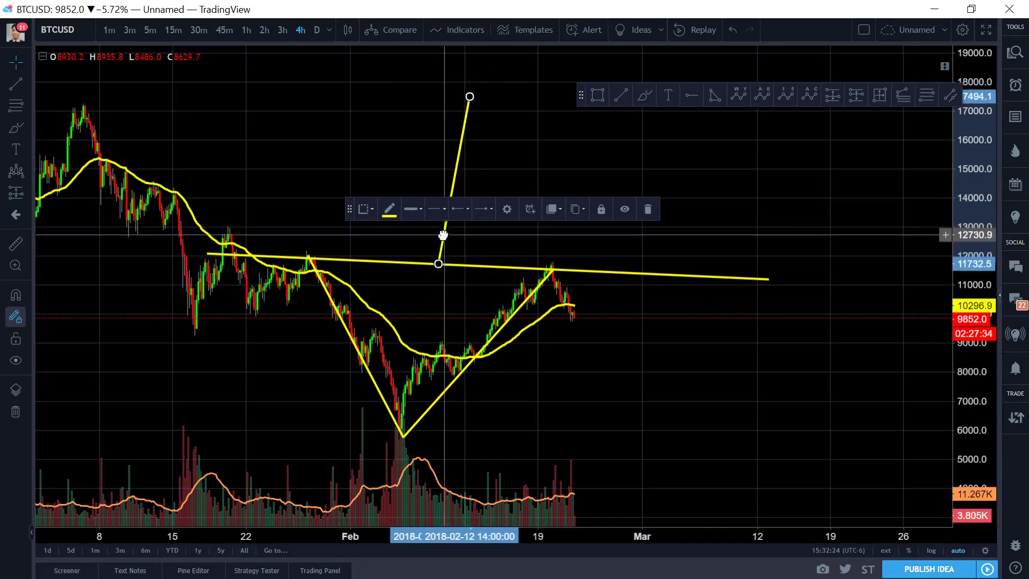
click(659, 280)
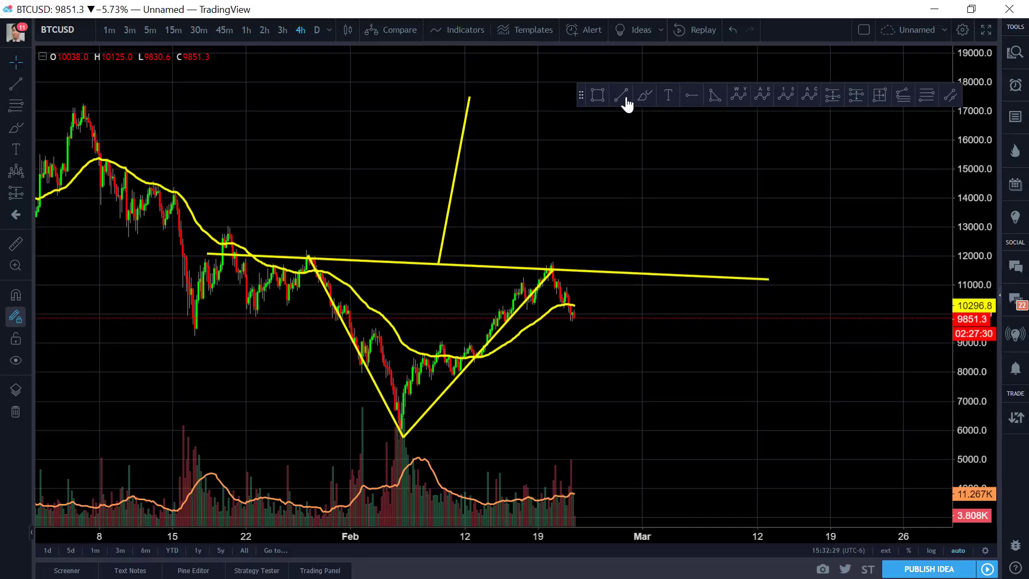
Adjust the head's right end on the neckline and outline a right-shoulder V from about 11,816 through 6,699 to about 11,340 on 4 March.
drag(553, 270, 547, 269)
click(719, 325)
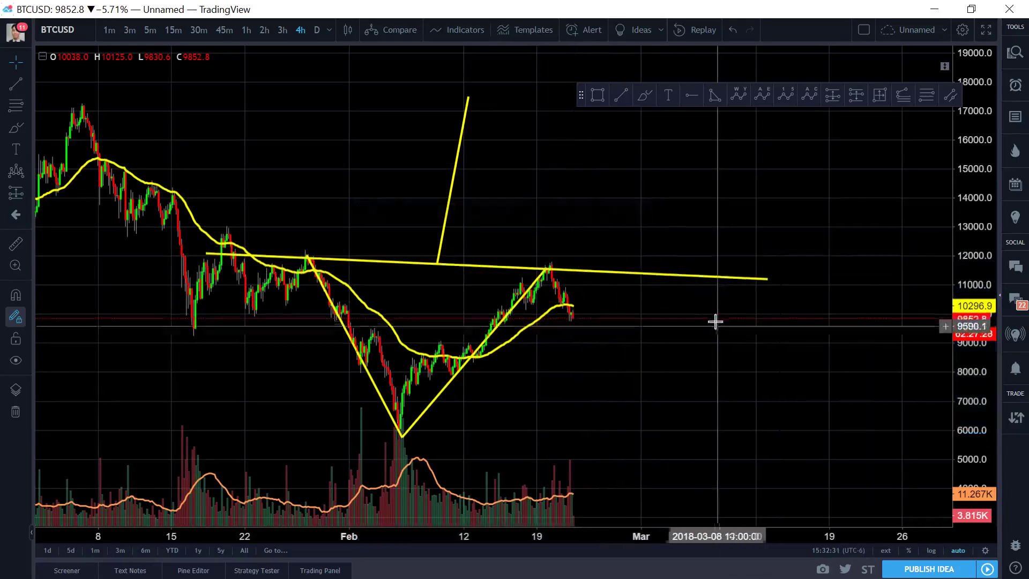
click(620, 95)
click(548, 262)
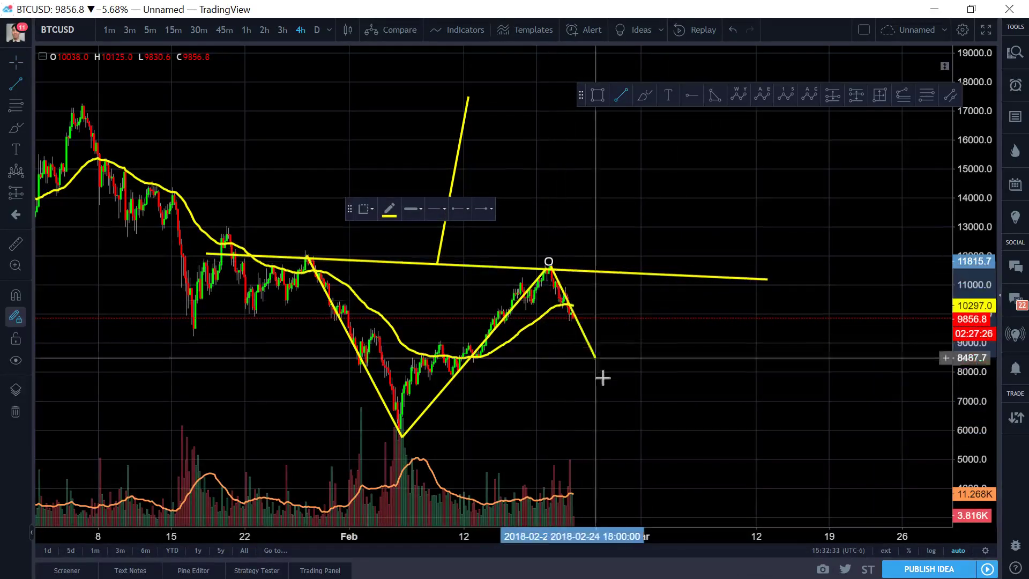
click(593, 410)
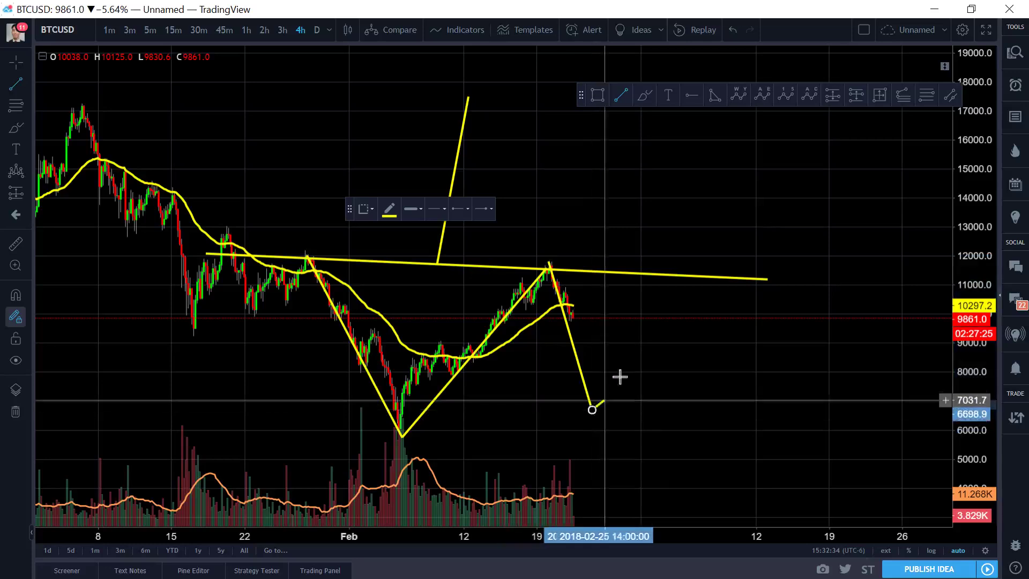
click(675, 274)
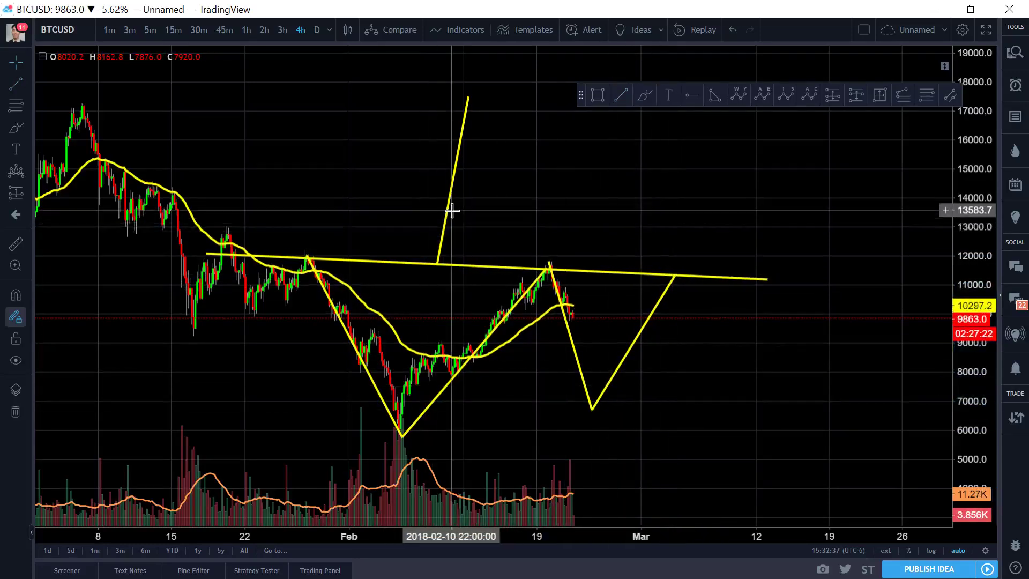
Shift the projected height line slightly down so it runs from about 11,691 to about 17,452.
mouse_move(449, 215)
mouse_down()
mouse_move(412, 374)
mouse_move(459, 208)
mouse_move(451, 214)
mouse_up()
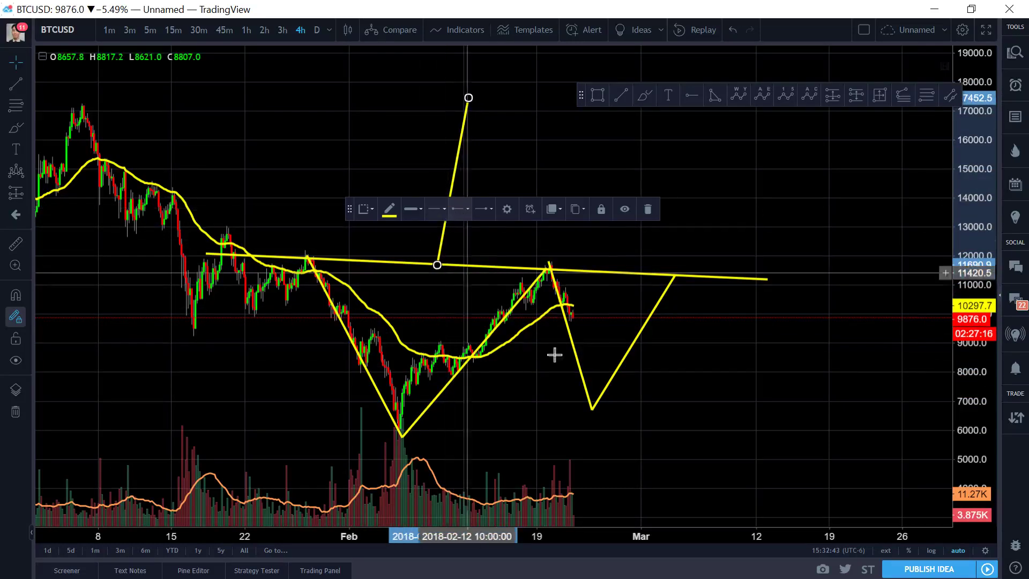
click(627, 431)
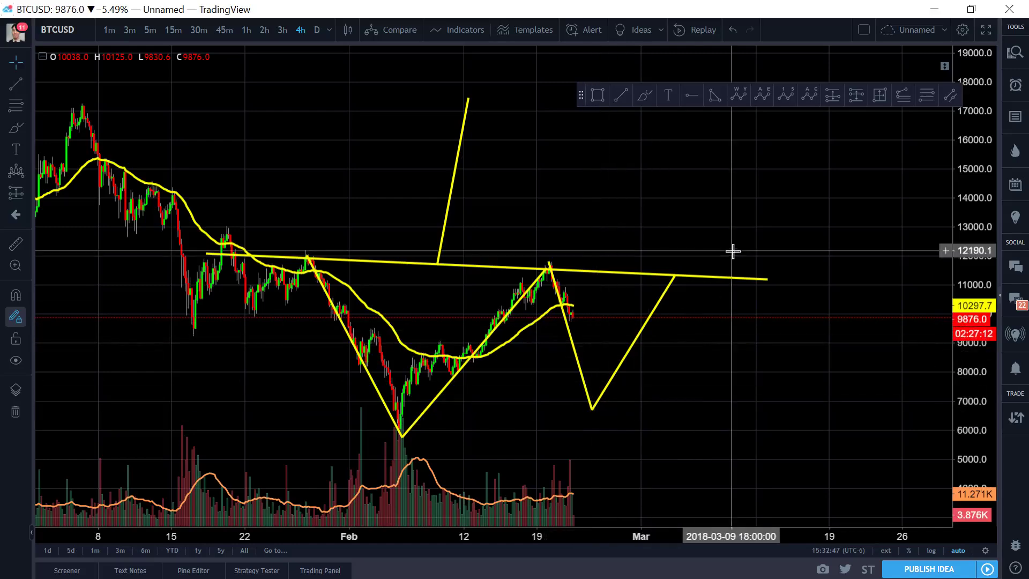
Clear every drawing of the inverse Head and Shoulders scenario from the chart.
right_click(550, 151)
mouse_move(590, 420)
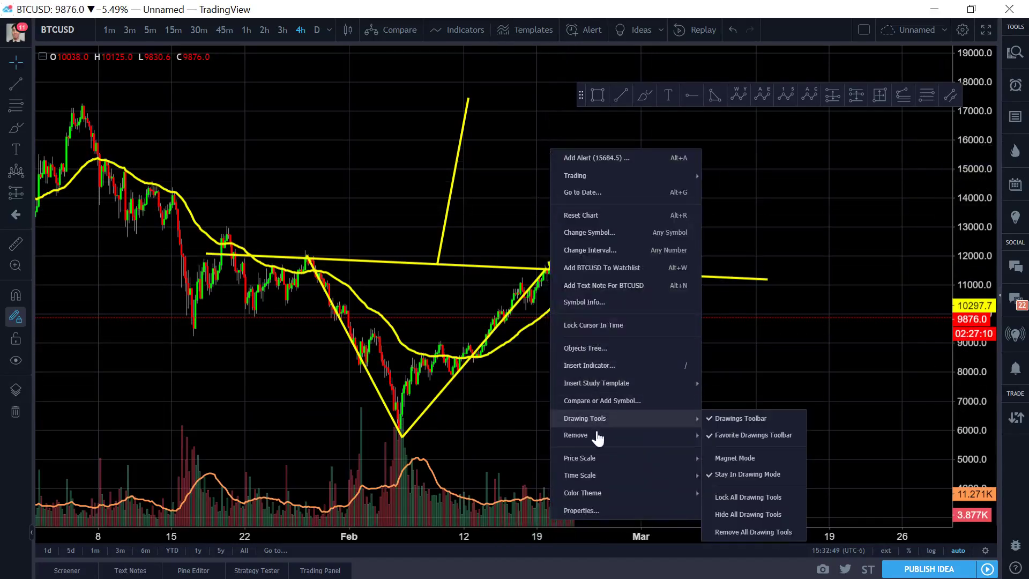
click(742, 452)
Set the chart interval to 2 hours.
scroll(690, 413, up, 1)
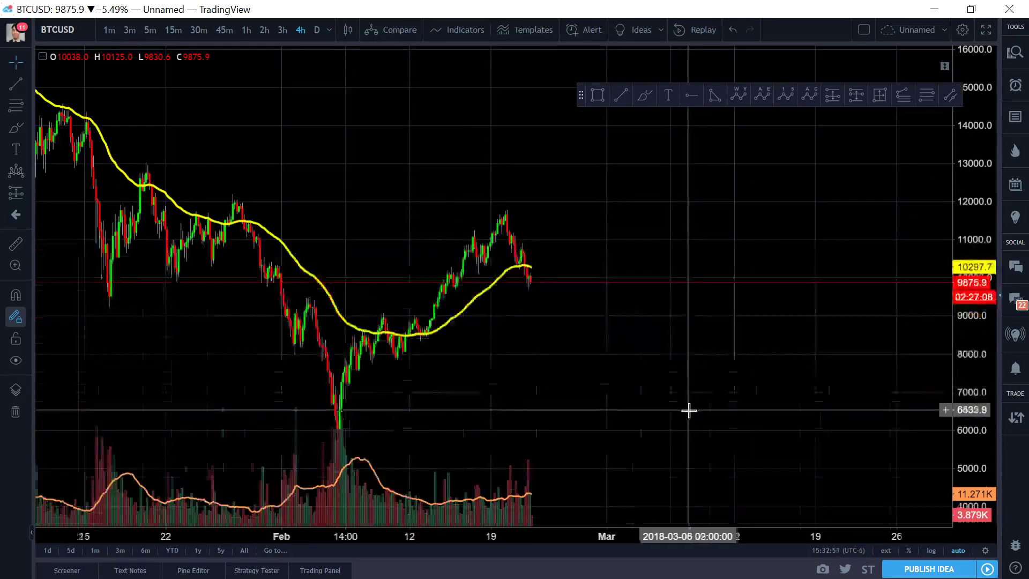
scroll(689, 410, up, 1)
right_click(540, 375)
click(264, 36)
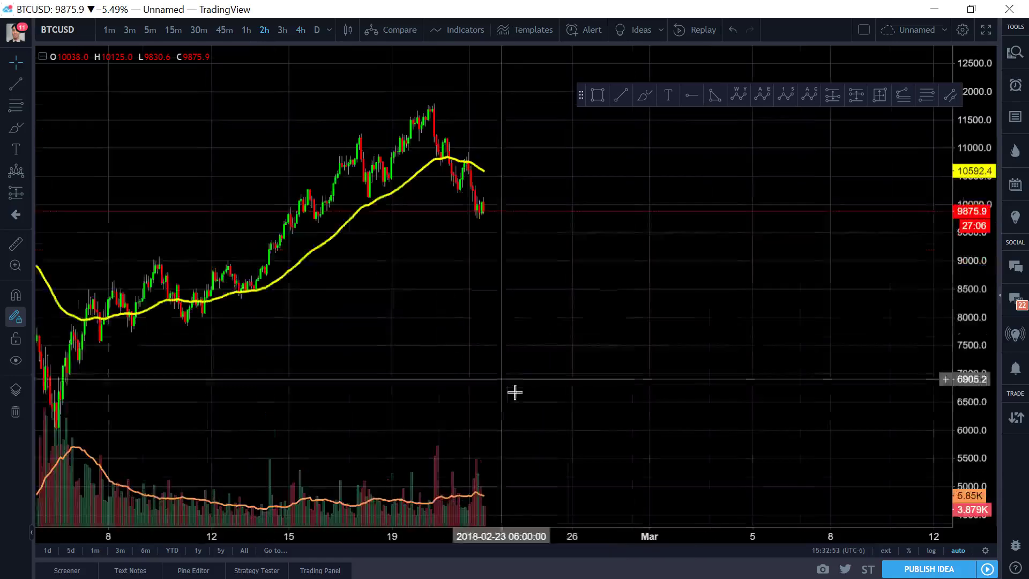
right_click(533, 328)
click(614, 328)
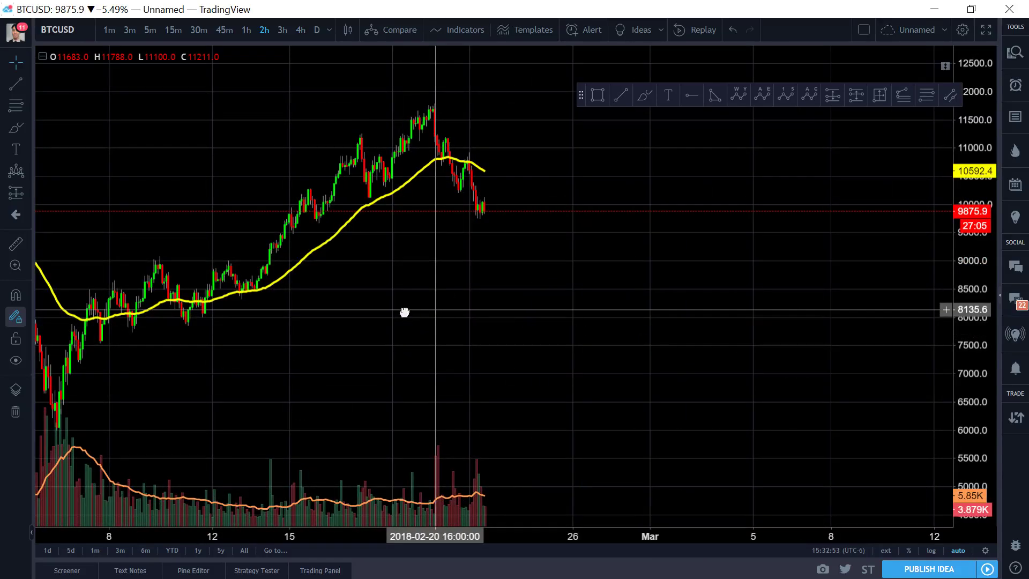
right_click(446, 312)
click(416, 359)
Draw a descending neckline under the mid-February lows, from about 10,530 on 15 February to about 9,970 on 26 February.
scroll(641, 253, up, 5)
scroll(628, 262, up, 2)
drag(528, 370, 675, 373)
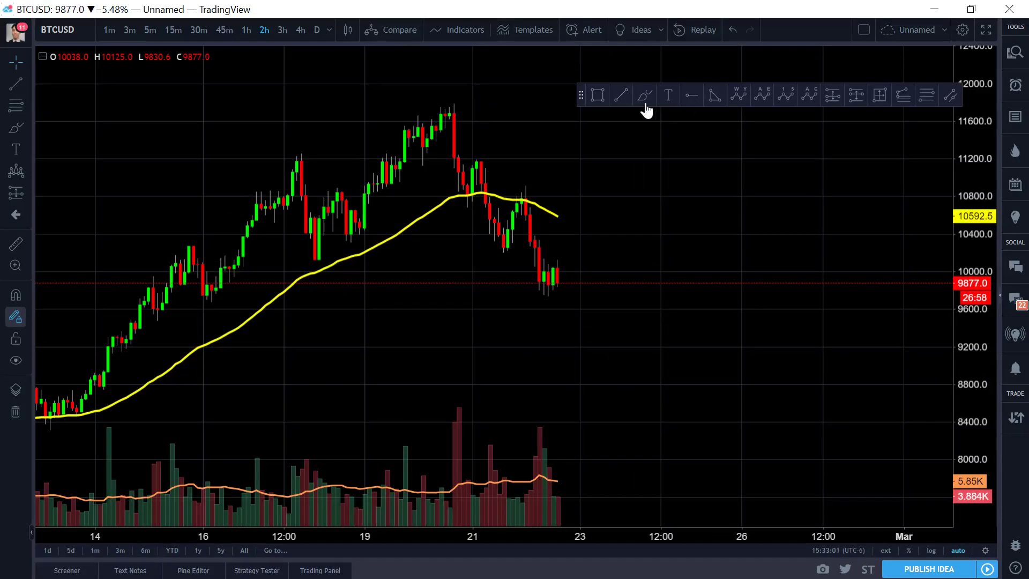
click(620, 95)
click(392, 226)
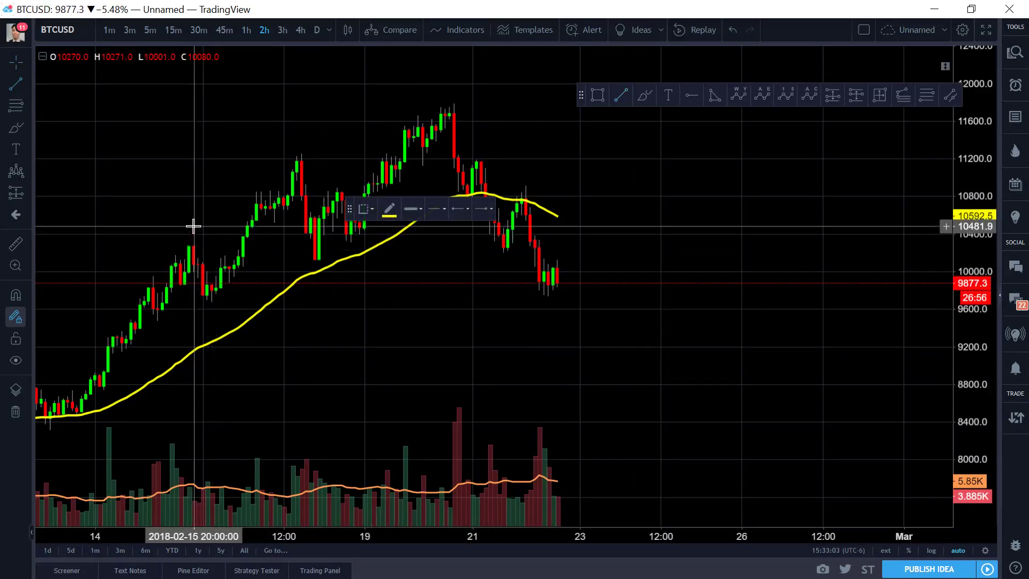
click(193, 226)
drag(391, 226, 773, 274)
click(739, 195)
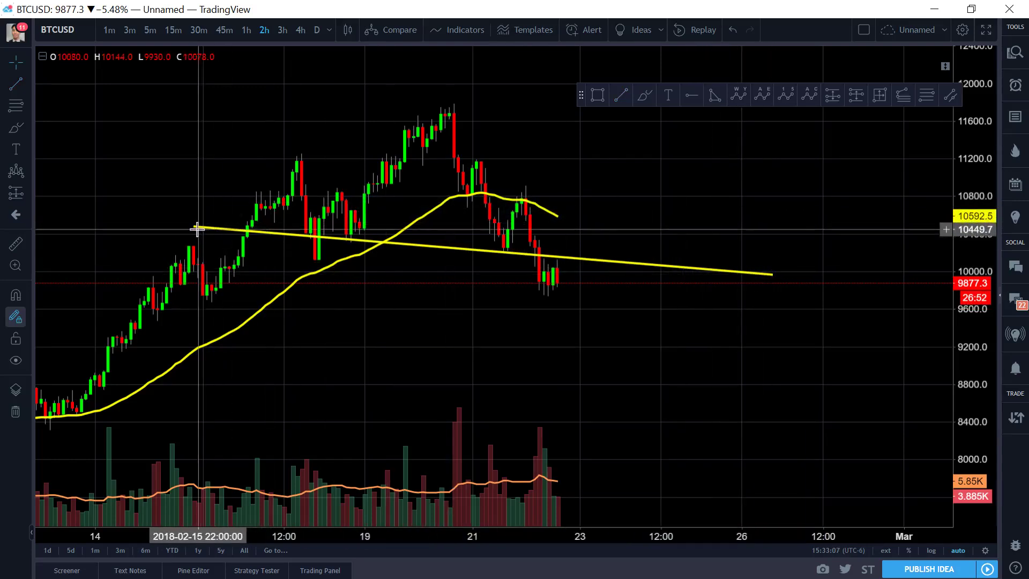
drag(193, 227, 189, 221)
click(619, 330)
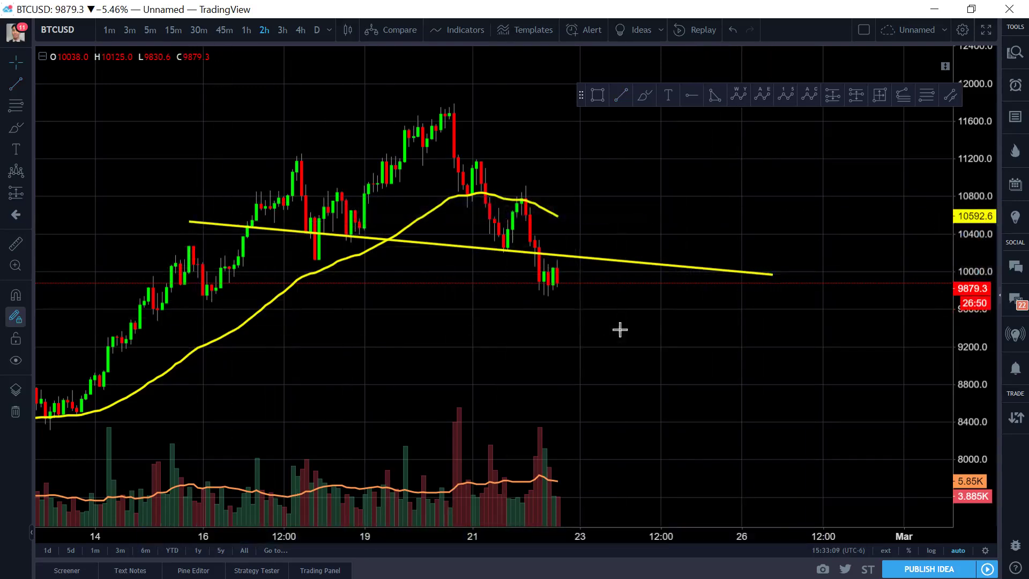
Draw a Head and Shoulders pattern along the neckline, with shoulders near 11,201 and 10,996, head near 11,786 and end point near 10,141.
click(15, 172)
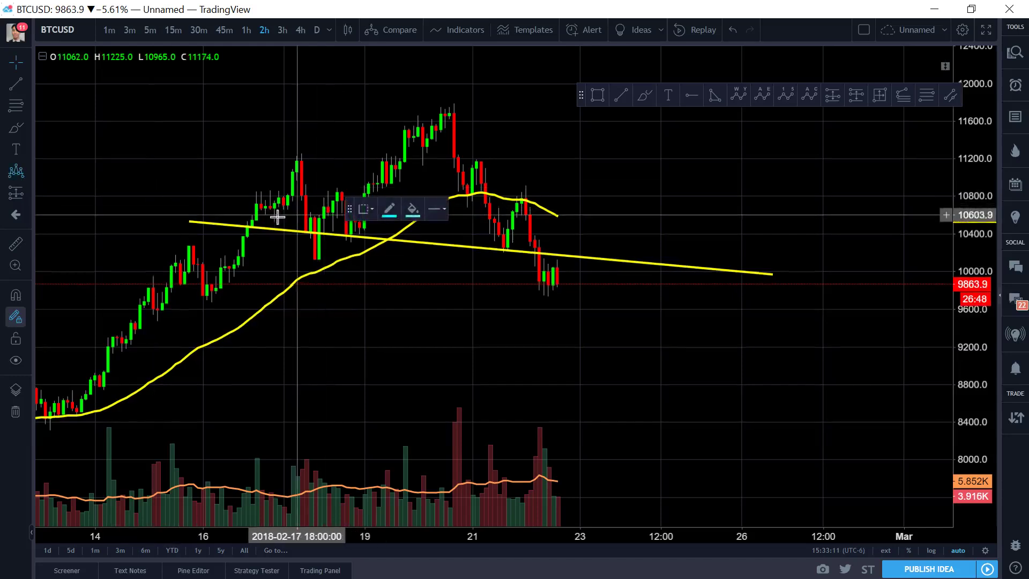
click(248, 227)
click(297, 159)
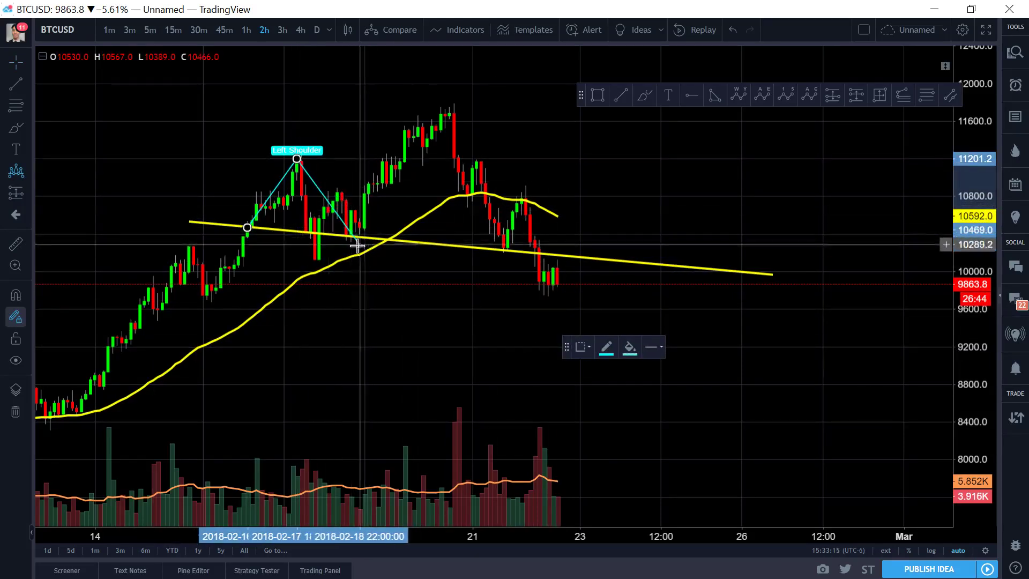
click(359, 242)
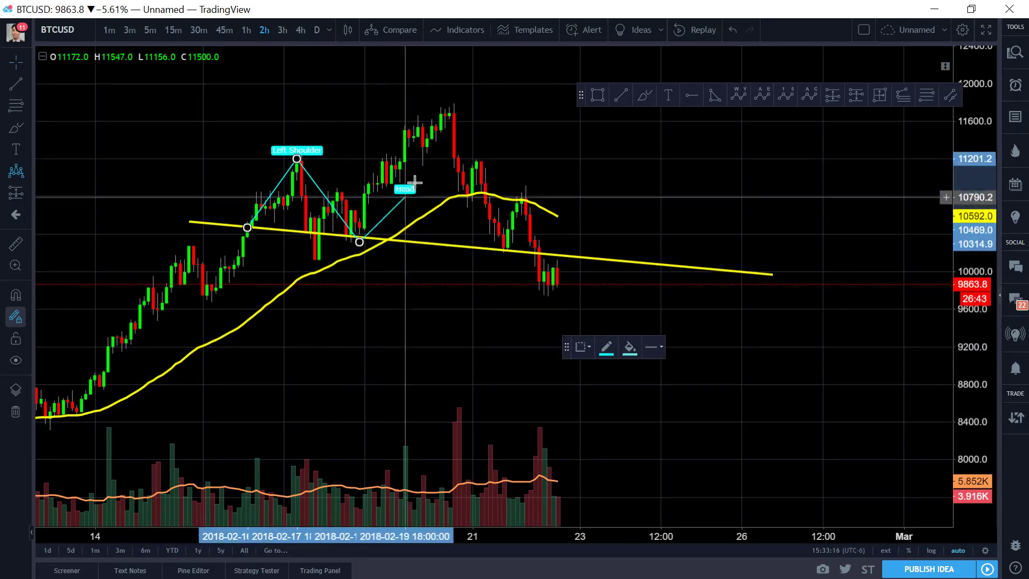
click(449, 103)
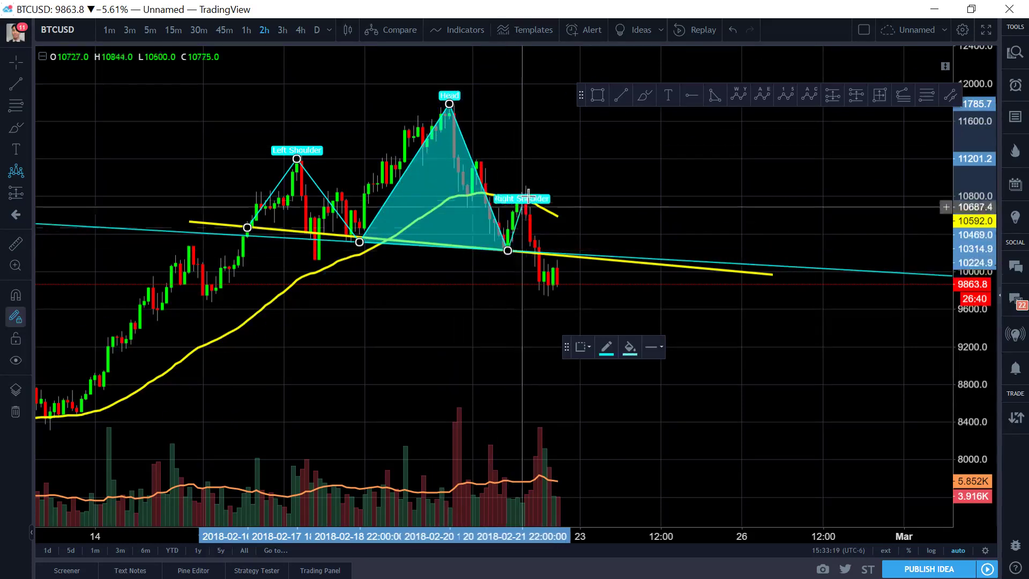
click(549, 253)
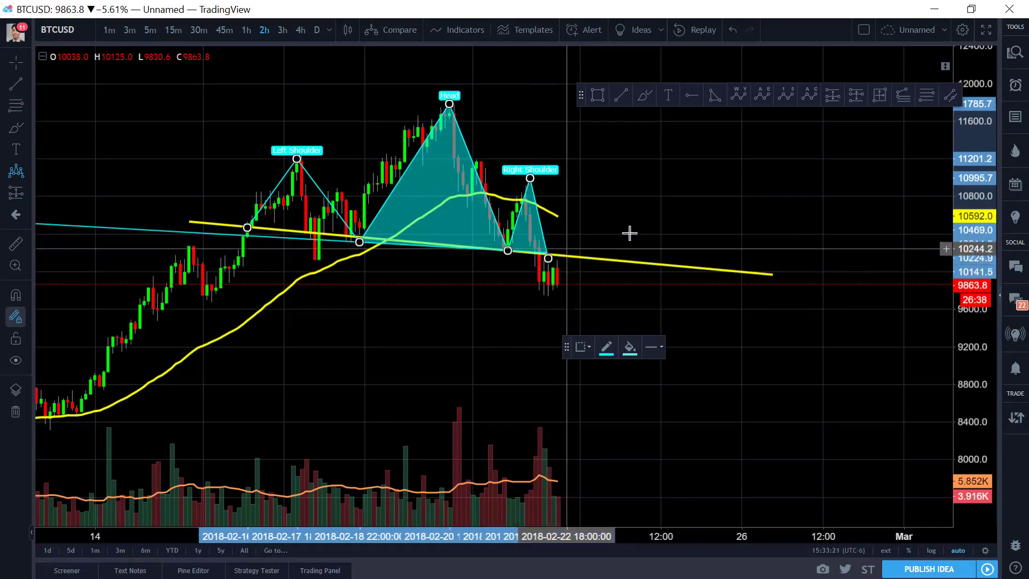
click(586, 245)
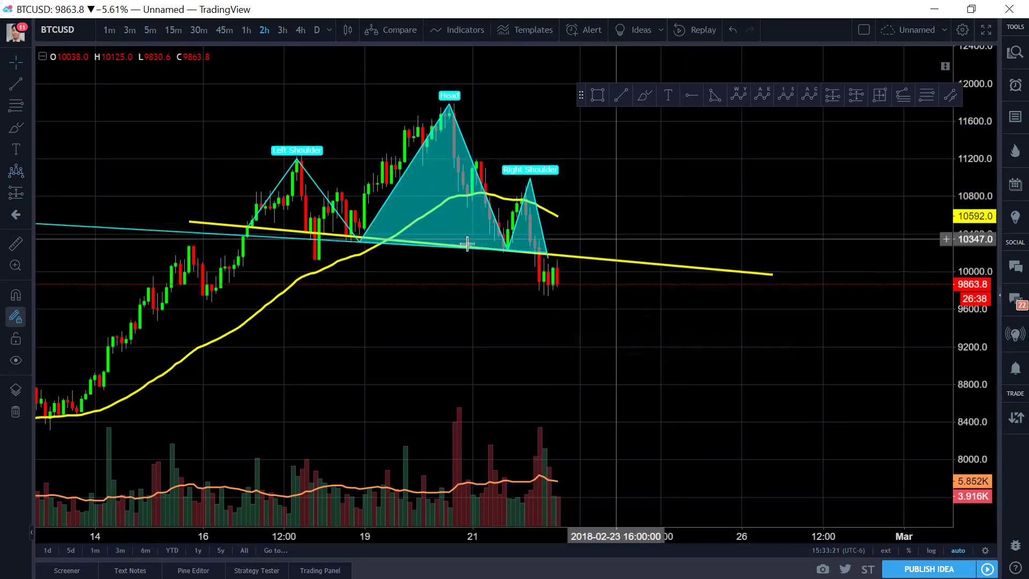
Align the Head and Shoulders pattern with the neckline, moving its start point to about 10,520 and the left shoulder's trough to 10,392.
click(251, 235)
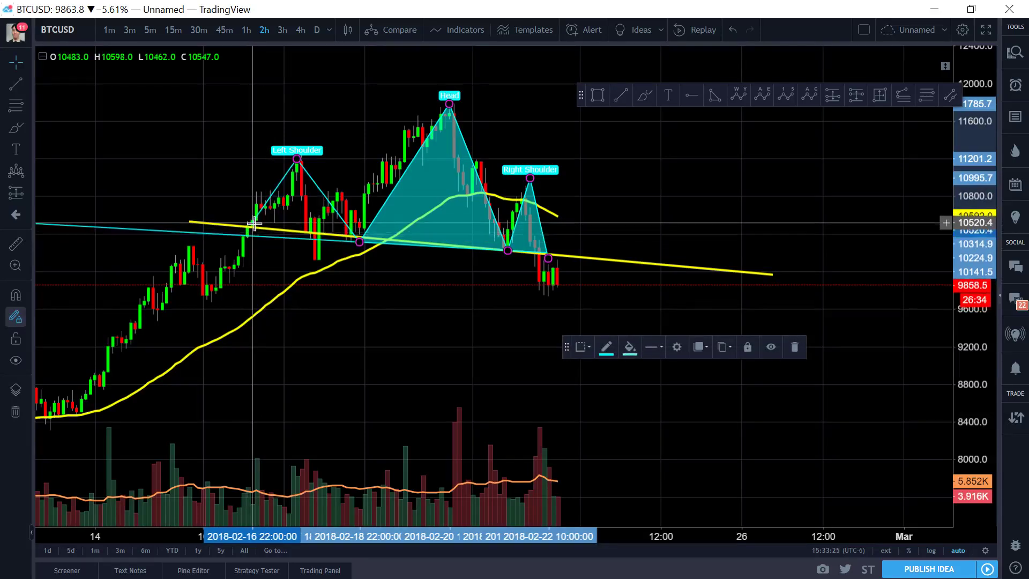
drag(357, 242, 362, 235)
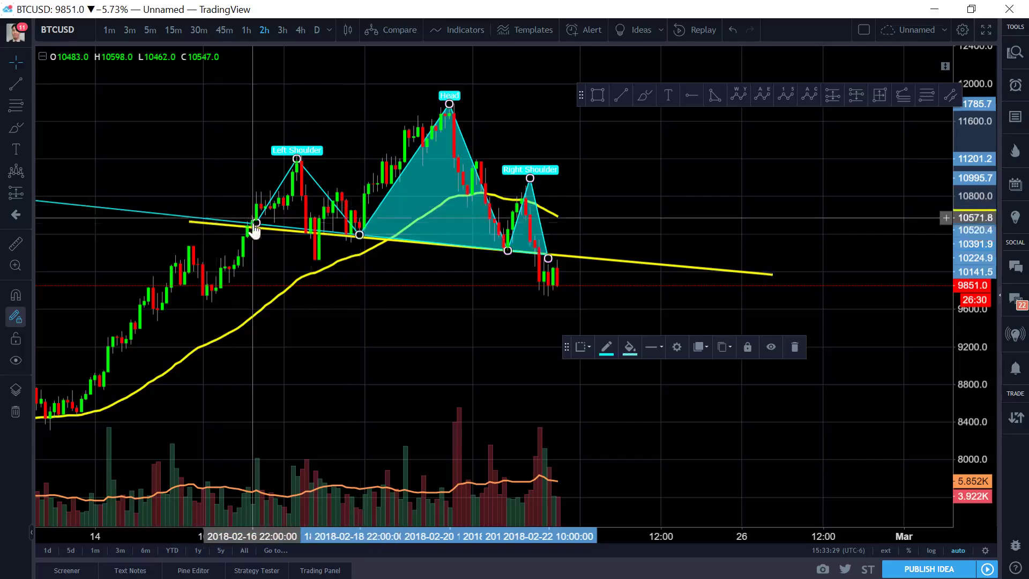
click(496, 329)
Draw a near-vertical line from the head to the neckline, then move it below the neckline to project a target near 8,795.
drag(496, 328, 547, 323)
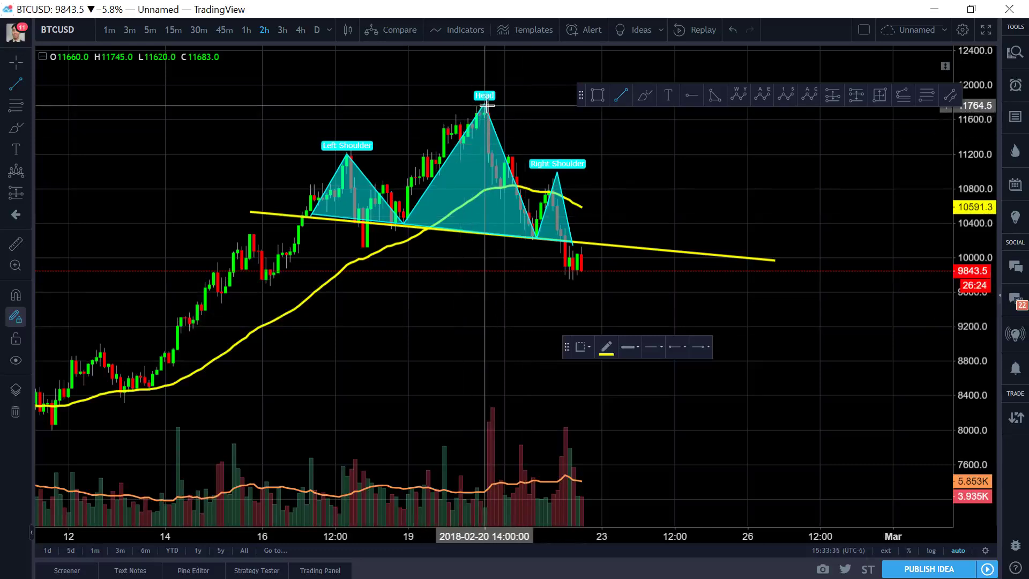
click(484, 103)
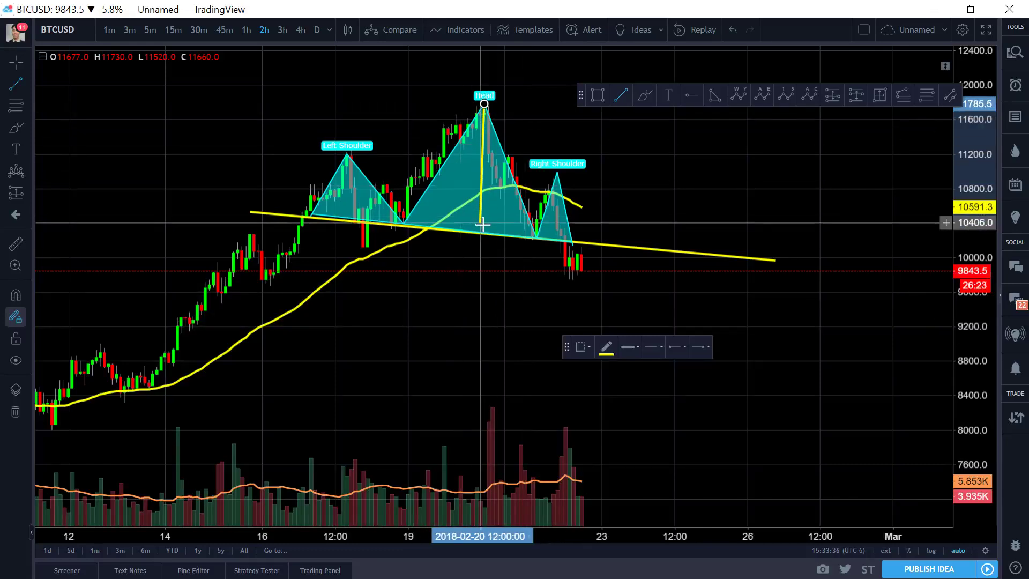
click(483, 339)
drag(484, 162, 481, 290)
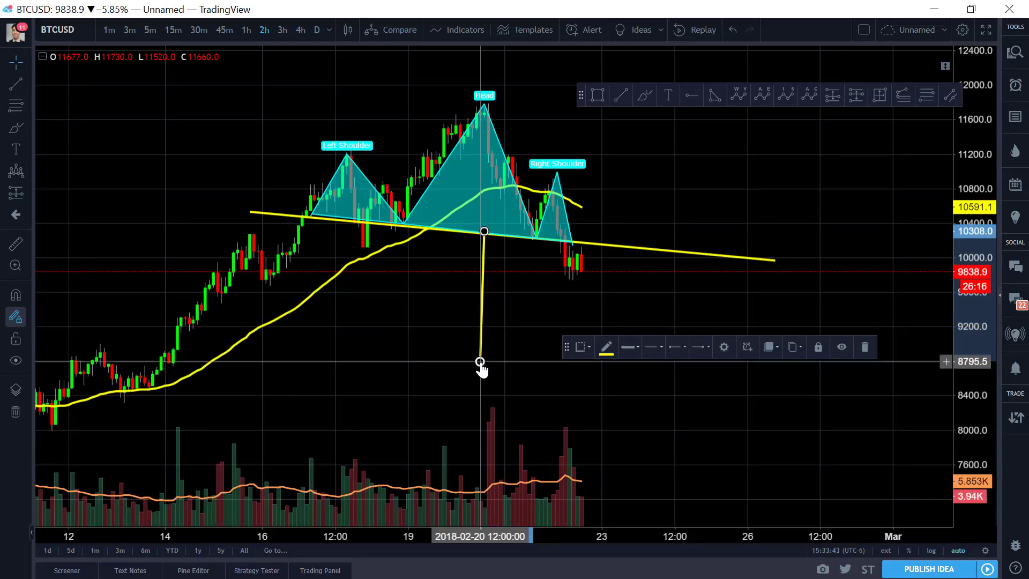
click(571, 401)
Clear the neckline, Head and Shoulders pattern and target line from the chart.
scroll(571, 401, down, 3)
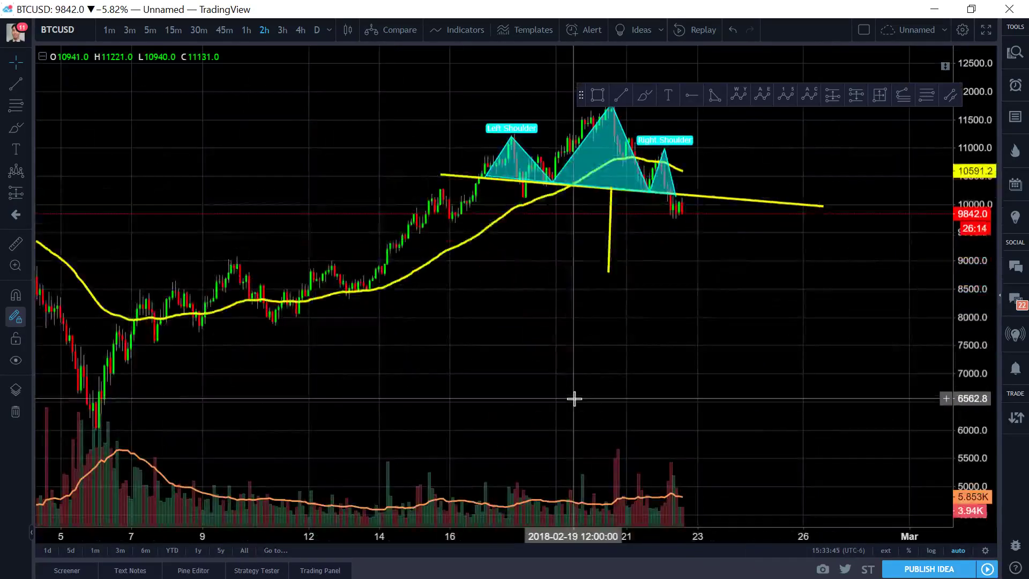
scroll(572, 399, up, 4)
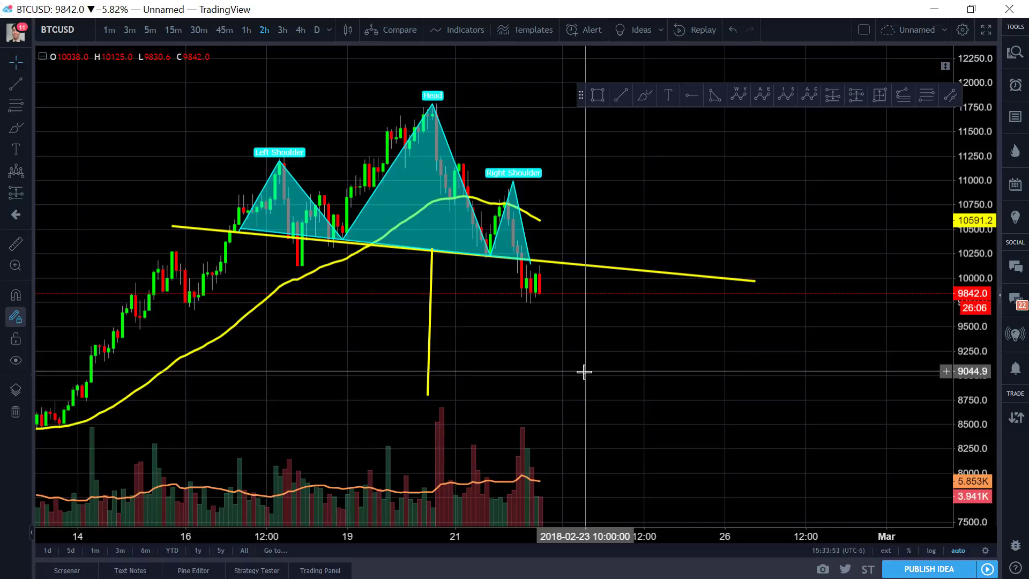
right_click(514, 154)
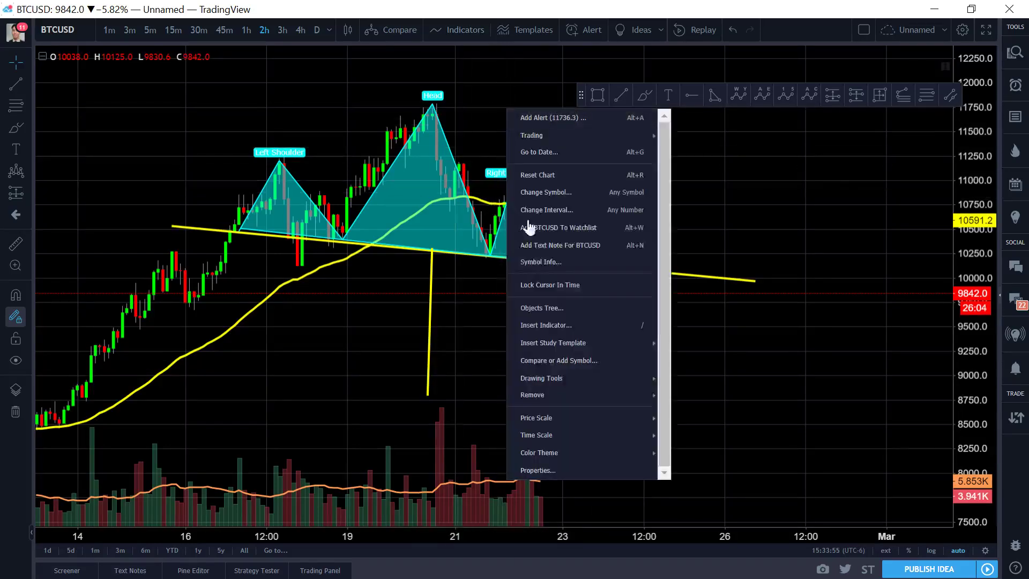
mouse_move(559, 399)
click(711, 415)
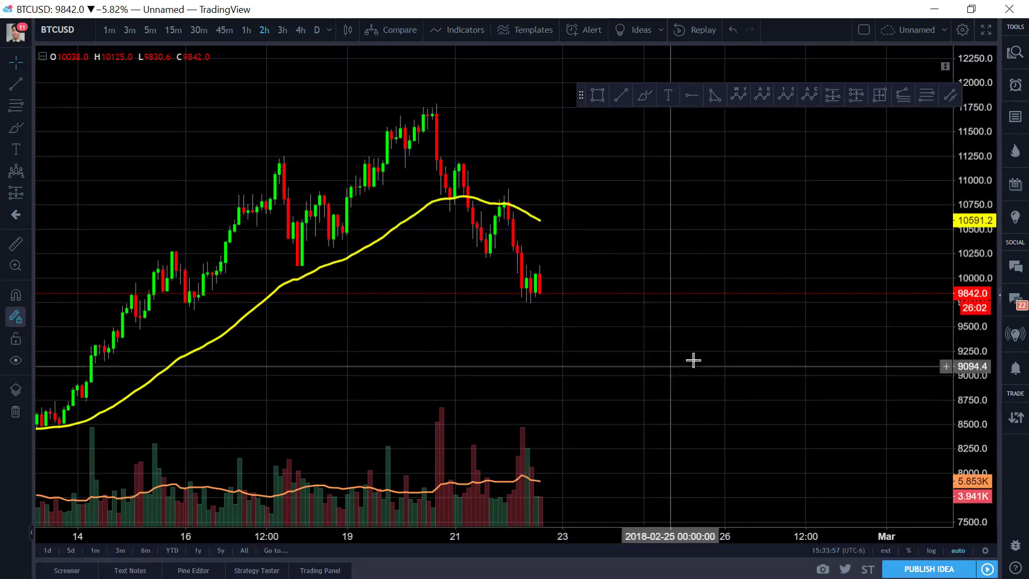
Draw a rising Elliott impulse wave (12345) in the empty chart area, from about 9,698 on 25 February to about 10,218 on 3 March.
scroll(654, 362, down, 3)
drag(679, 329, 594, 329)
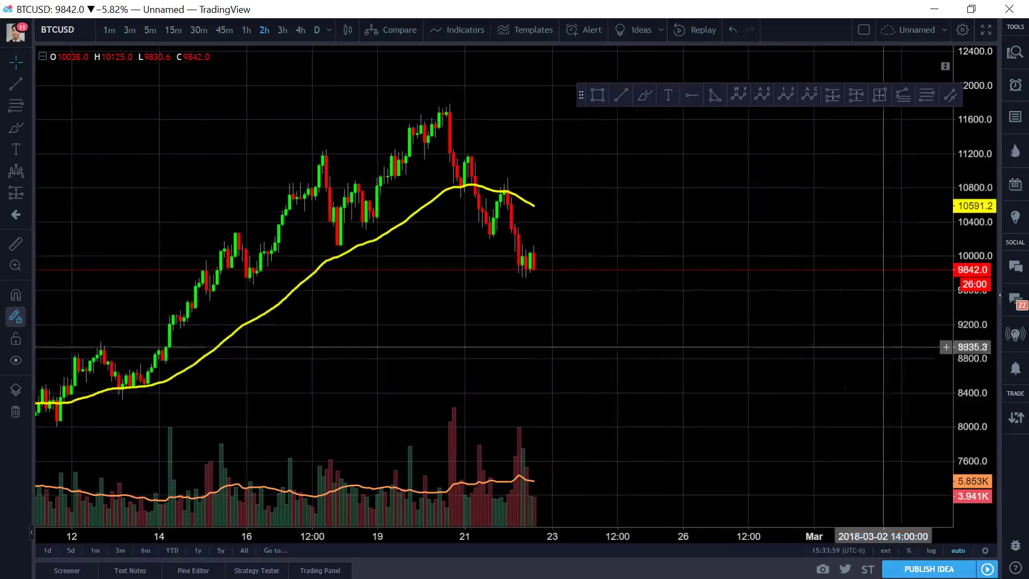
drag(651, 275, 58, 300)
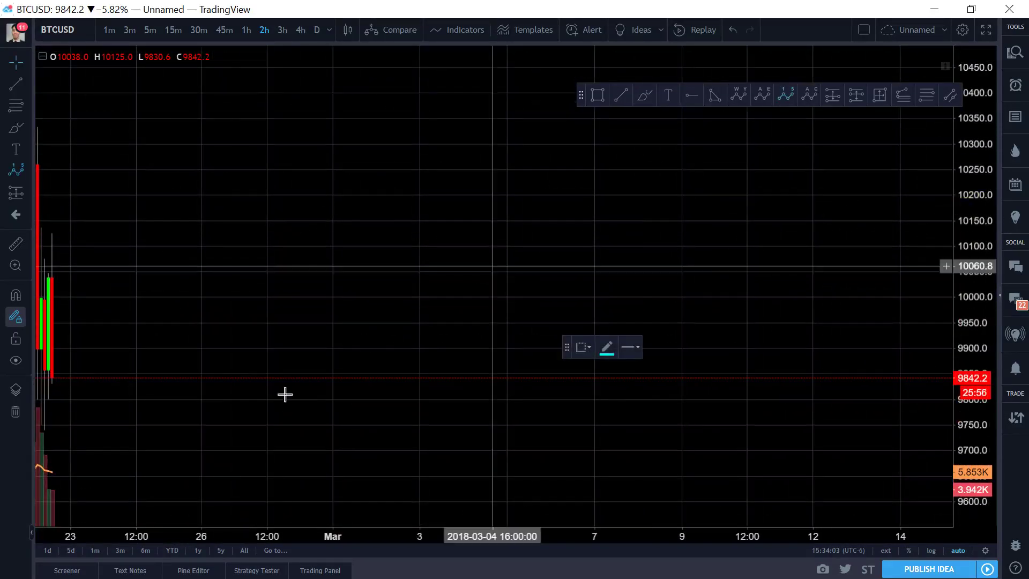
click(190, 452)
click(252, 324)
click(291, 398)
click(365, 227)
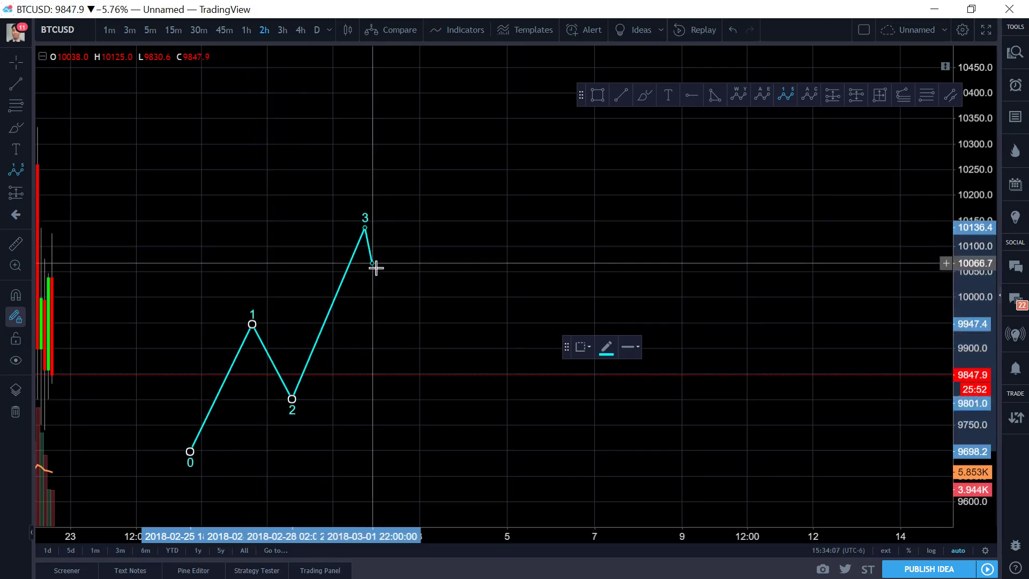
click(403, 302)
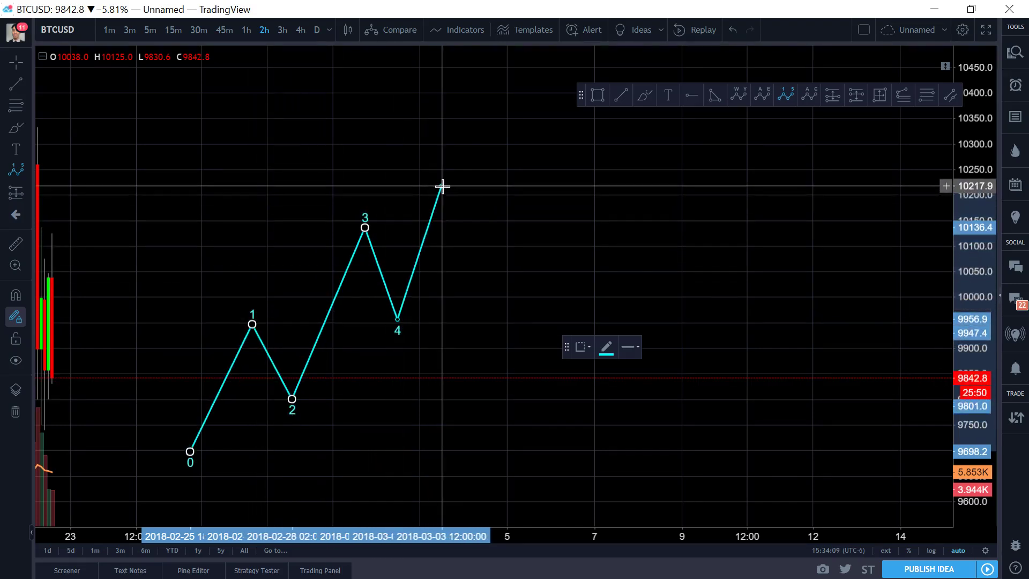
click(441, 186)
Reshape the impulse wave, setting point 0 near 9,736, 1 near 9,938, 2 near 9,843, 3 near 10,133 and 5 near 10,231.
drag(366, 225, 346, 229)
drag(291, 399, 291, 377)
drag(252, 326, 228, 330)
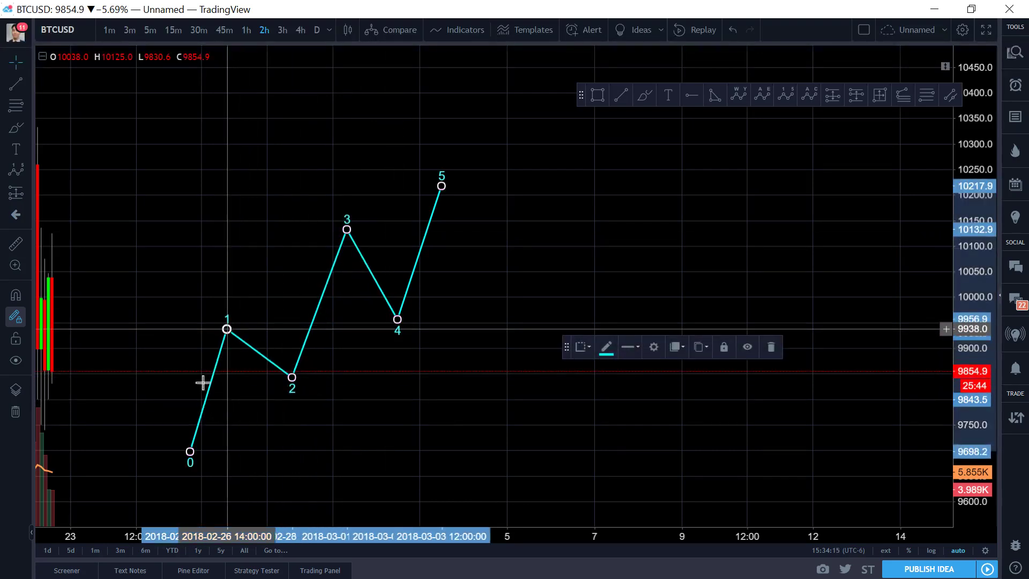
drag(190, 452, 193, 432)
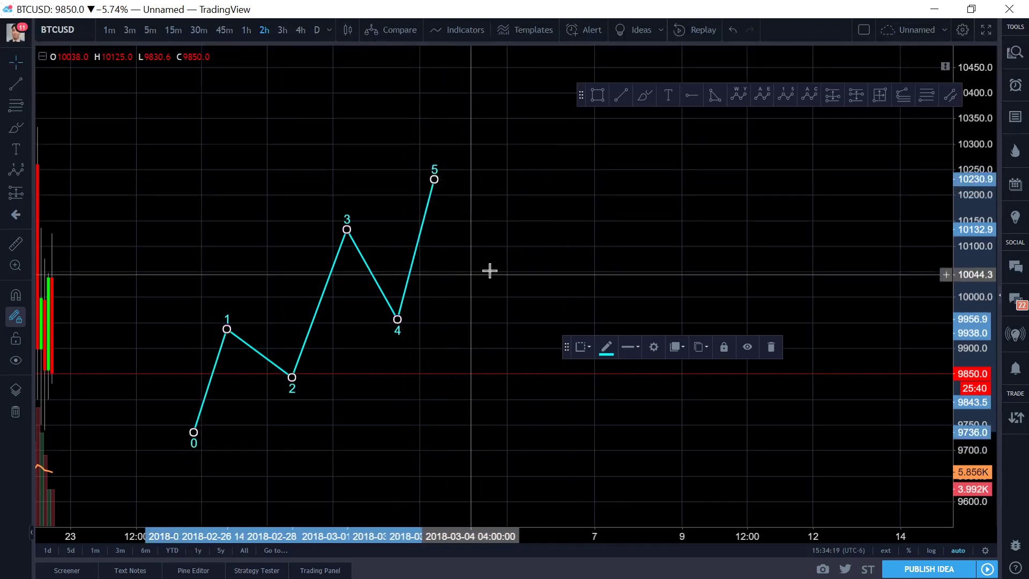
click(782, 52)
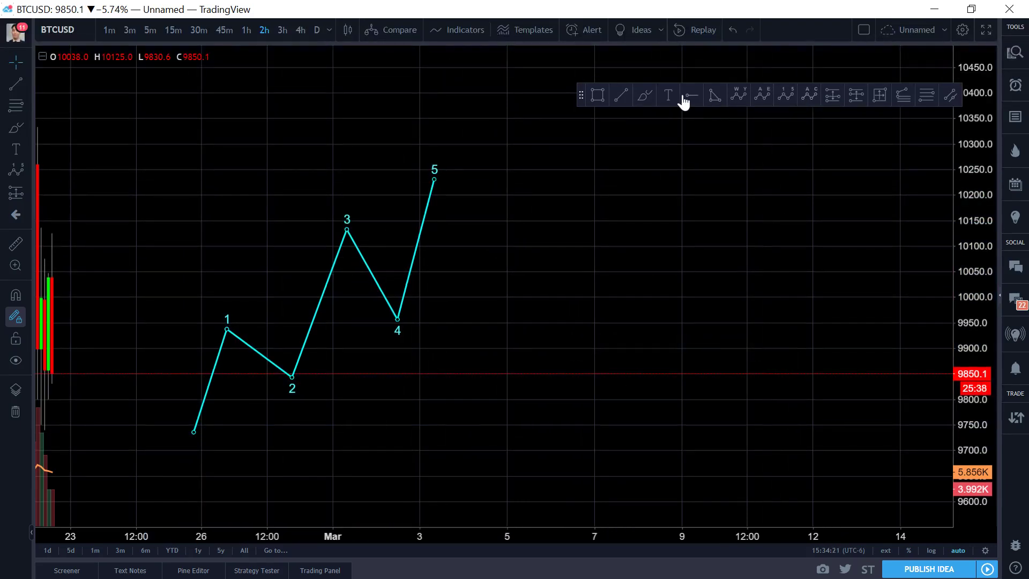
Draw an Elliott ABC correction from the wave 5 top, with A near 10,038, B near 10,195 and C near 10,063.
click(811, 98)
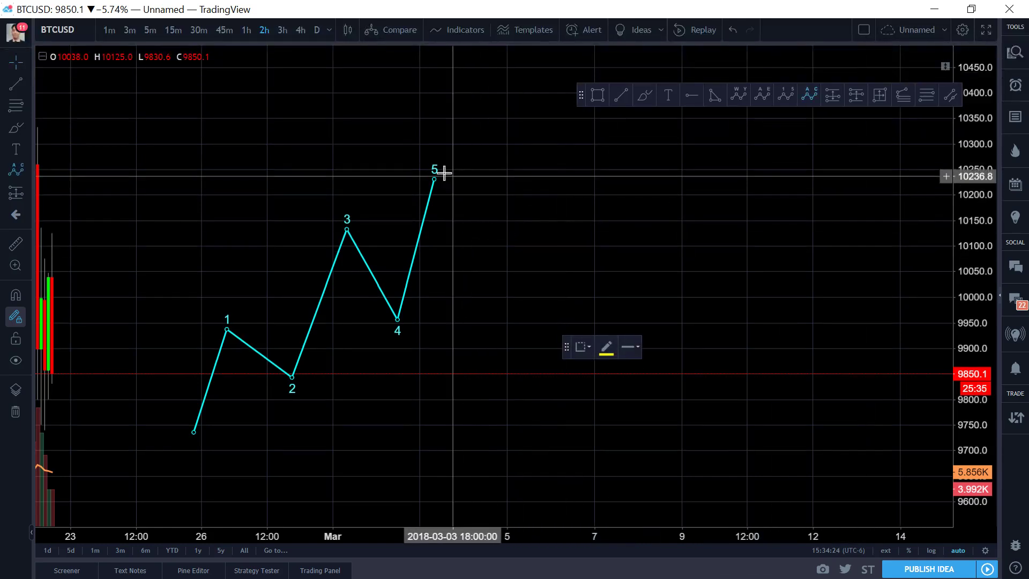
click(481, 276)
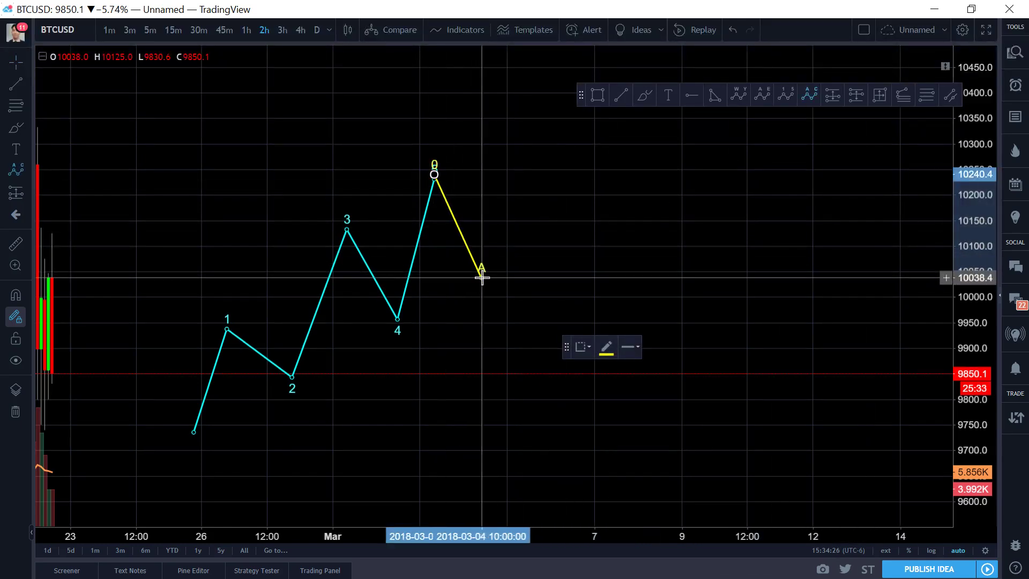
click(517, 198)
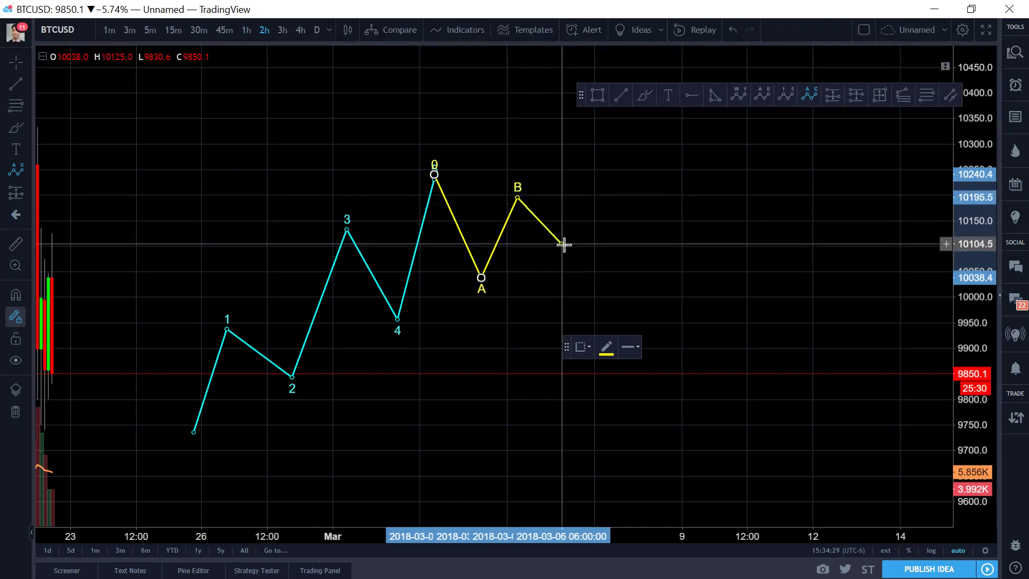
click(558, 265)
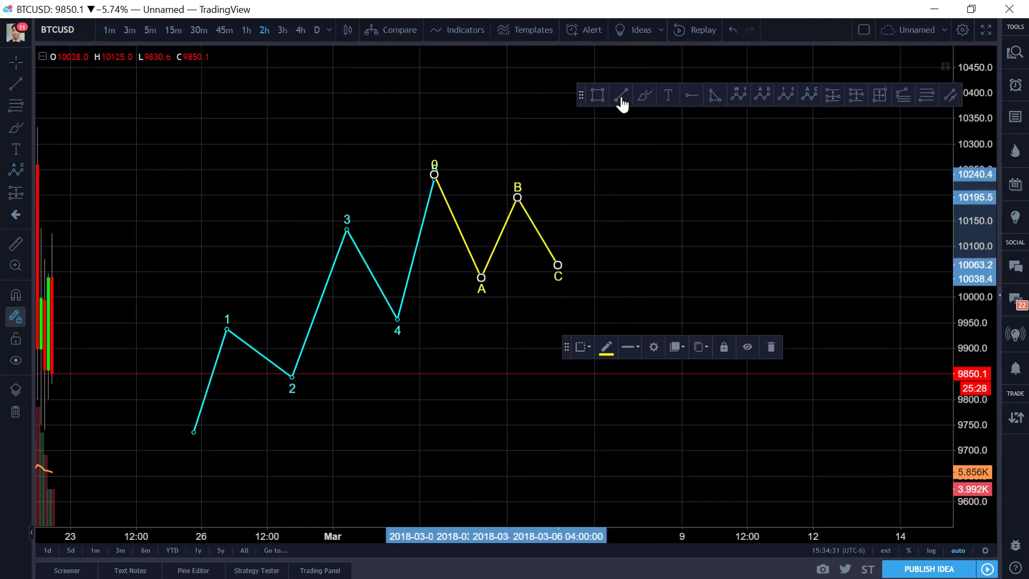
Draw an ascending trend line under waves 2, 4 and A, starting near 9,817 on 27 February.
key(alt+t)
click(260, 390)
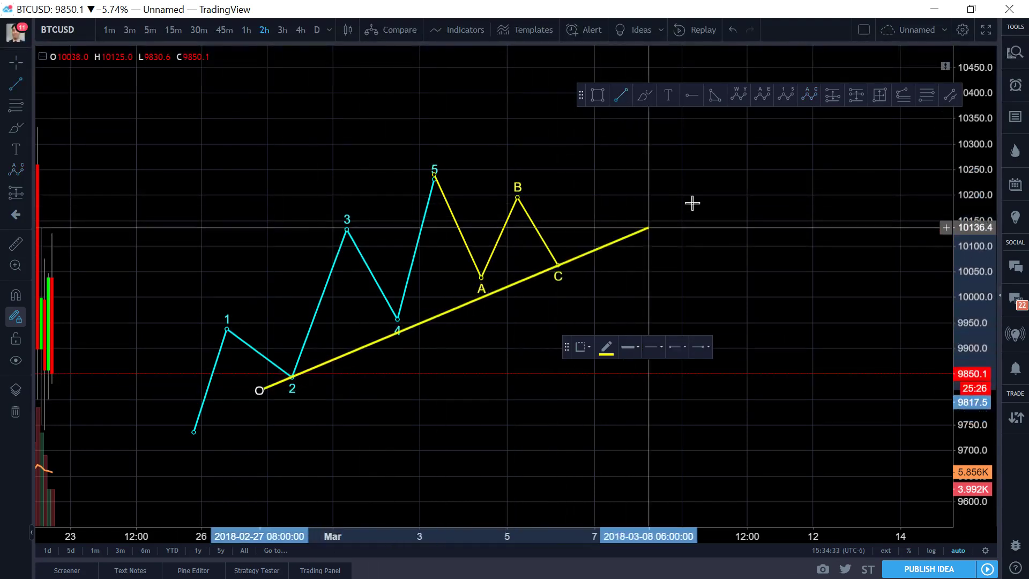
click(719, 163)
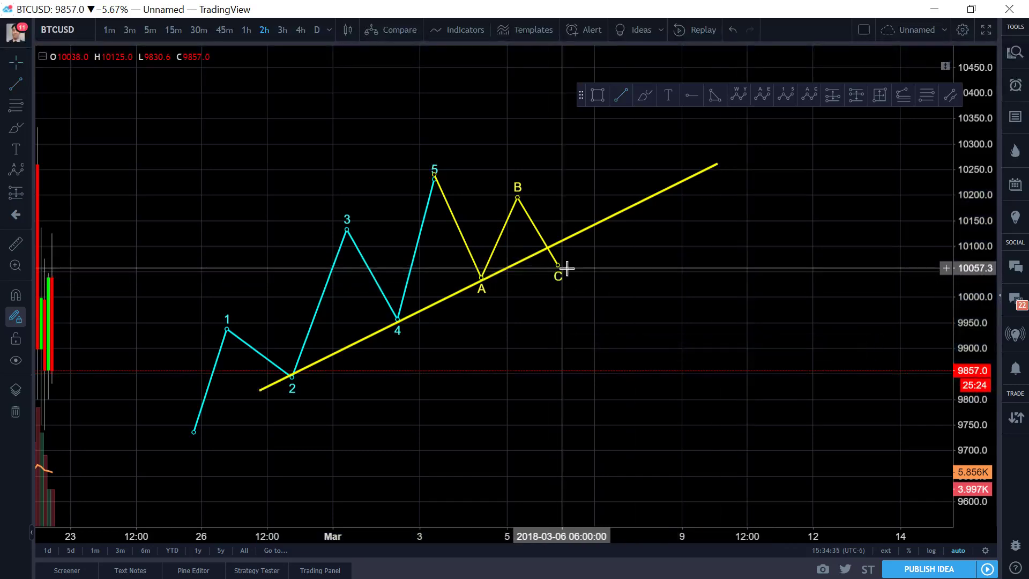
Move the end of wave C up so that it rests on the ascending trend line.
drag(558, 265, 551, 240)
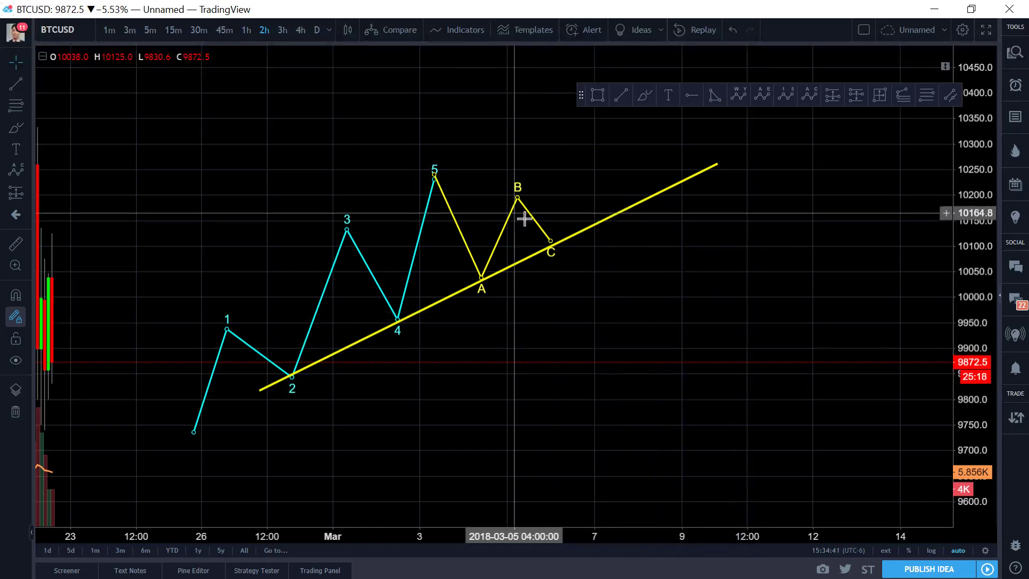
click(550, 243)
click(601, 257)
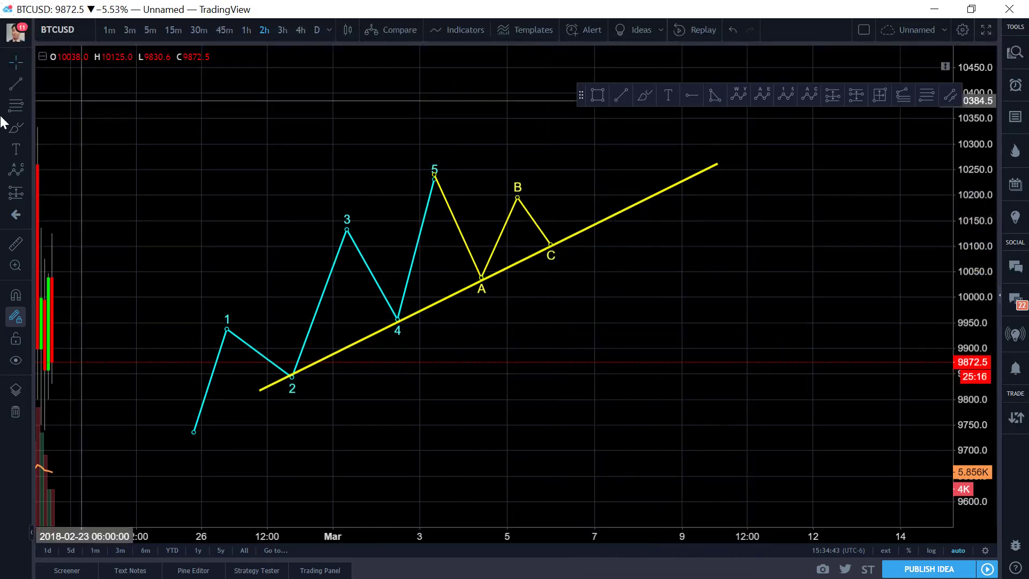
Place a down arrow icon below wave C and an up arrow icon above the trend line near wave C.
click(25, 216)
click(111, 70)
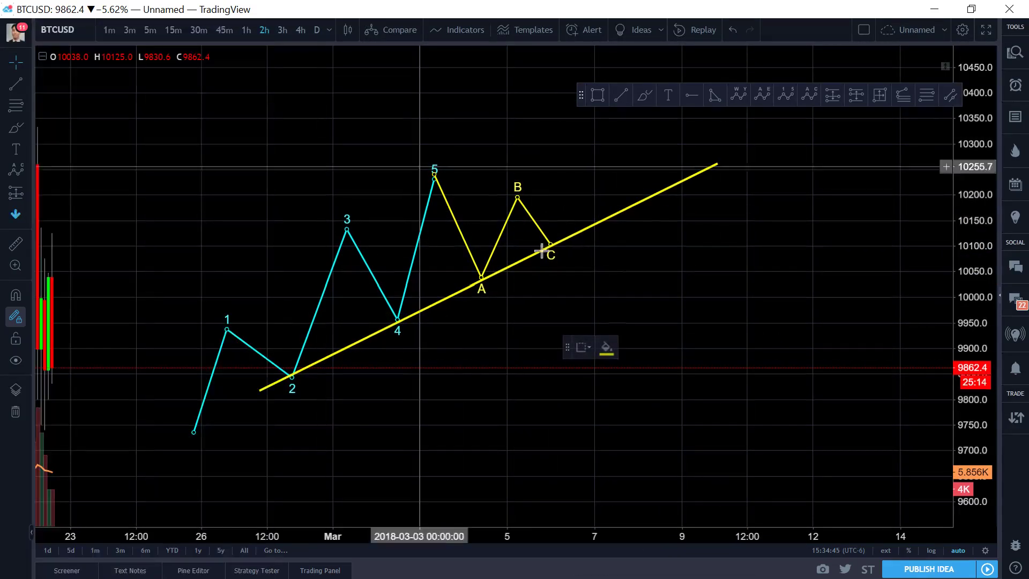
click(558, 278)
click(27, 213)
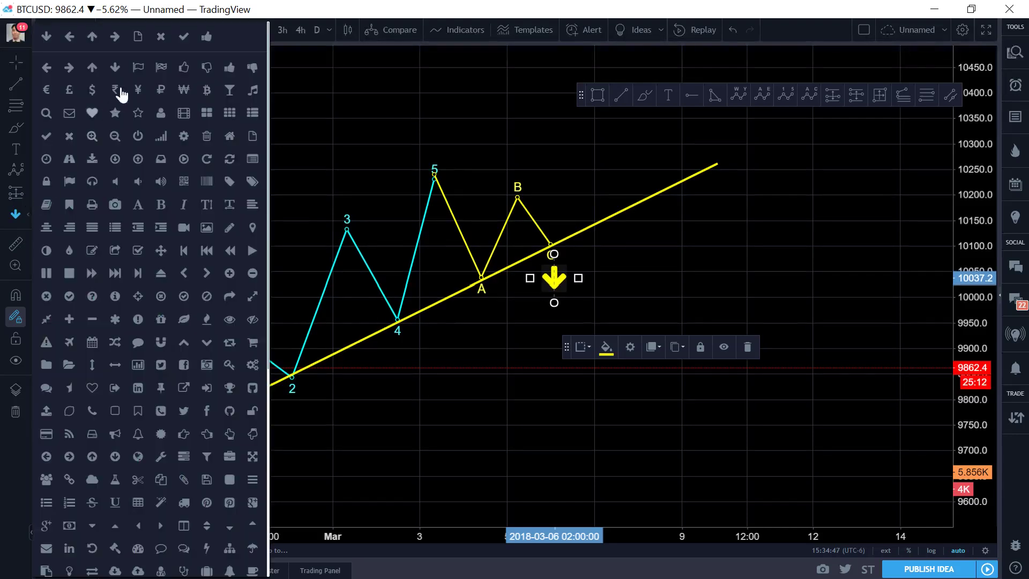
click(91, 70)
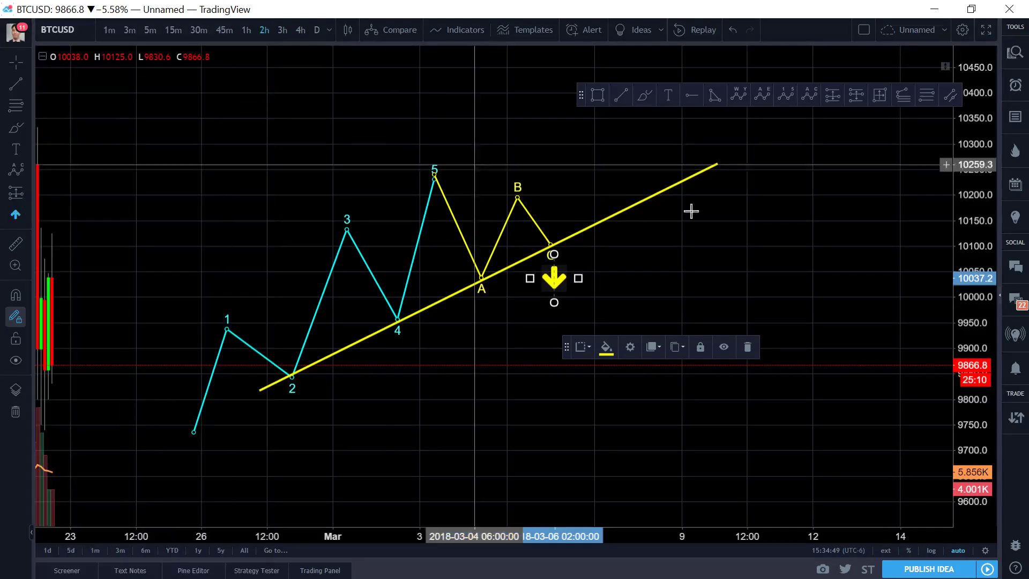
click(567, 211)
Reposition the two arrows one above the other beyond wave C, on either side of the trend line, and place point C near 10,091.
drag(562, 284, 553, 249)
click(678, 256)
click(582, 249)
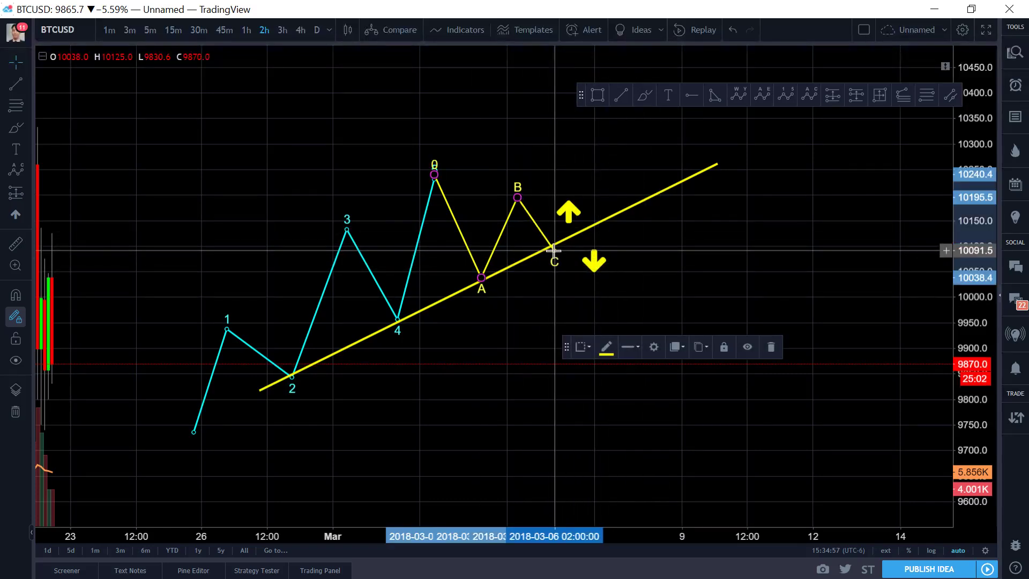
drag(571, 212, 589, 197)
click(728, 260)
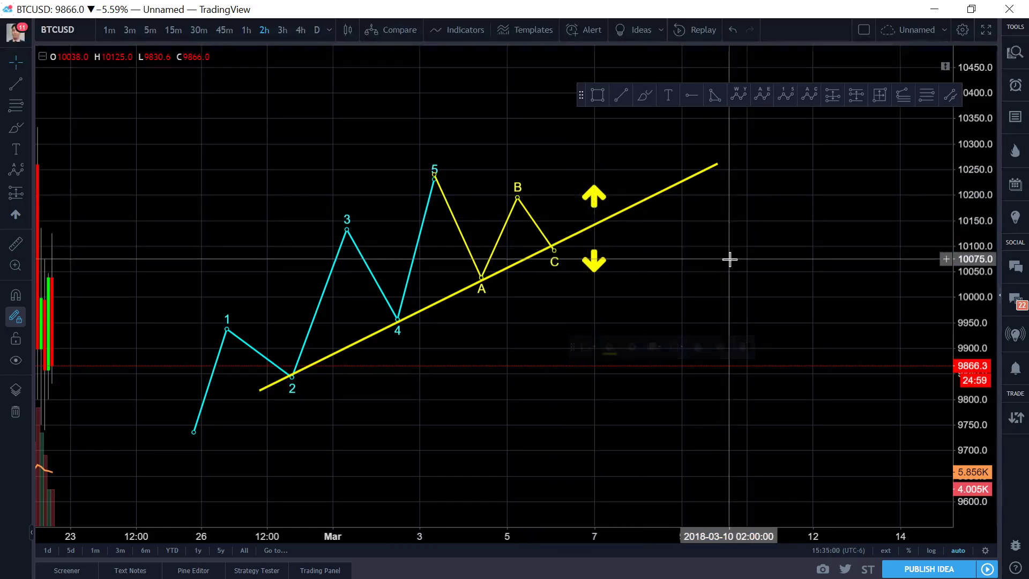
click(620, 96)
click(547, 248)
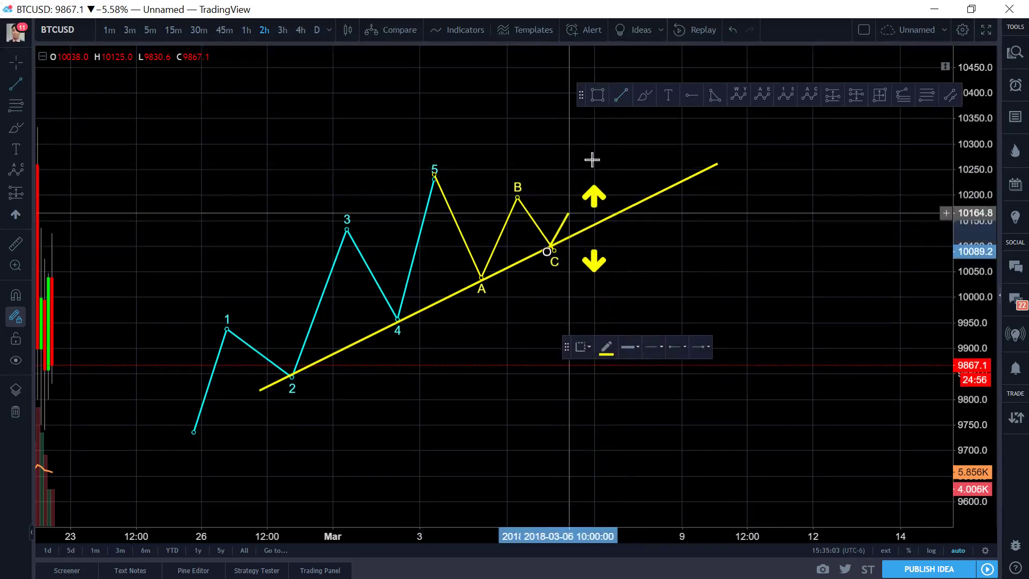
key(Escape)
Shift the down arrow further from wave C and extend wave C below the trend line to about 9,959, level with wave 4.
drag(597, 261, 626, 255)
drag(554, 250, 575, 278)
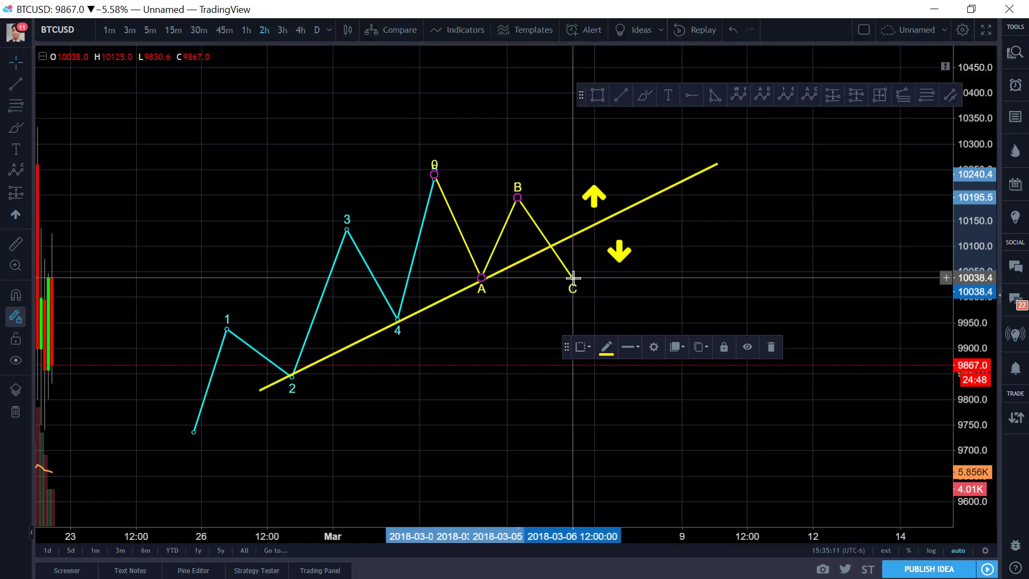
drag(566, 346, 569, 420)
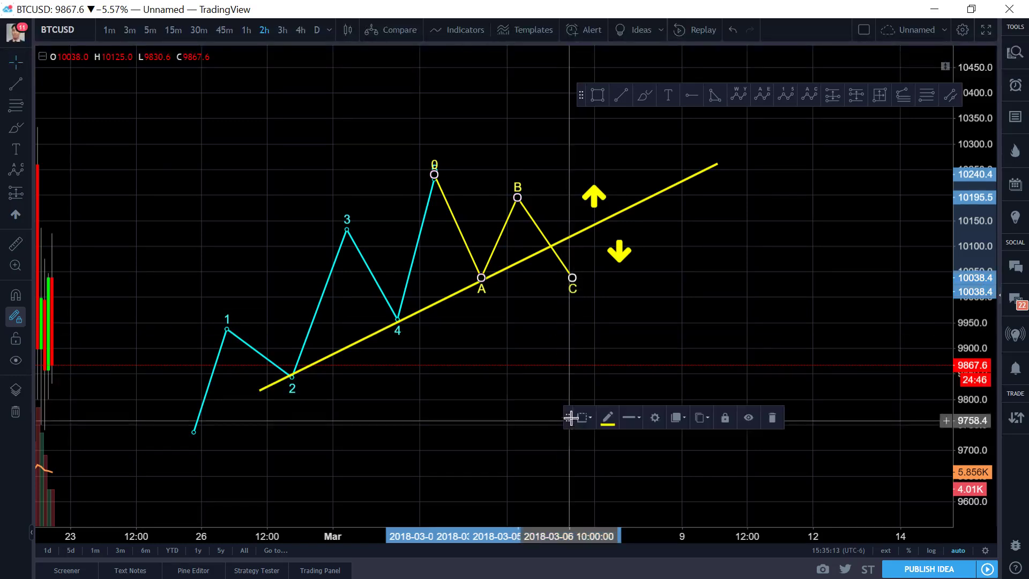
drag(572, 280, 590, 319)
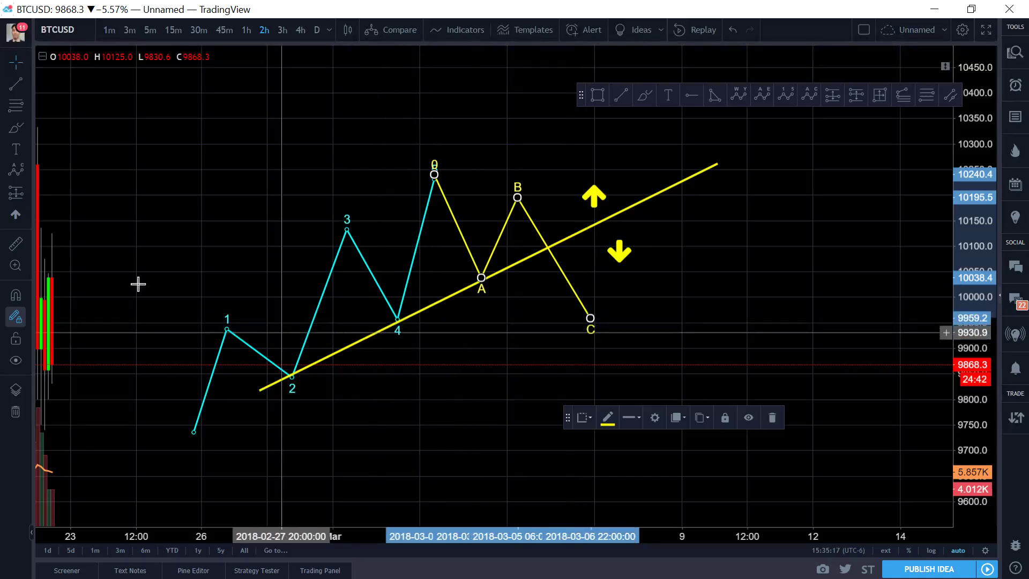
Draw a horizontal ray at about 9,950 along the wave 4 low, starting before wave 1.
click(692, 96)
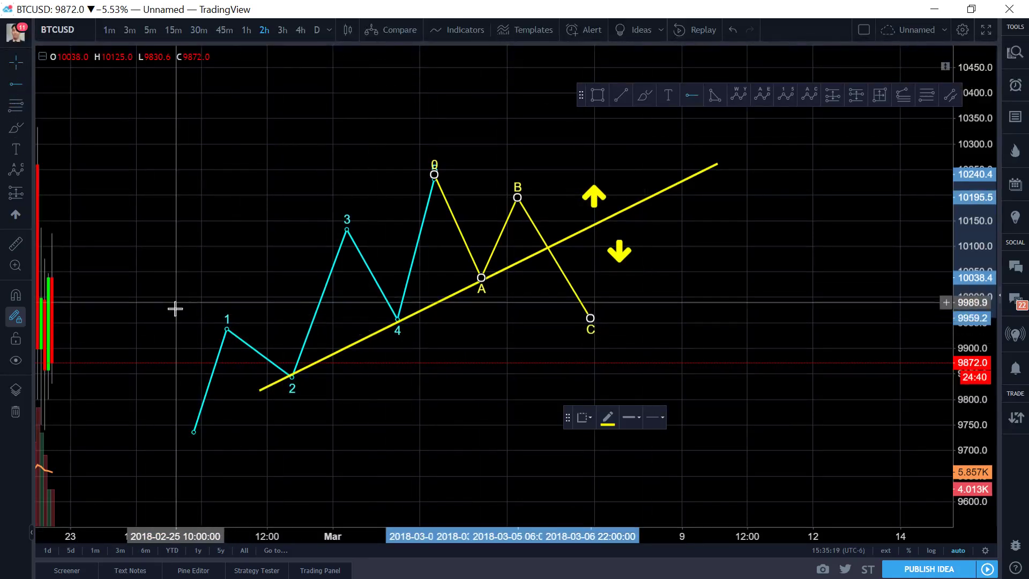
click(178, 324)
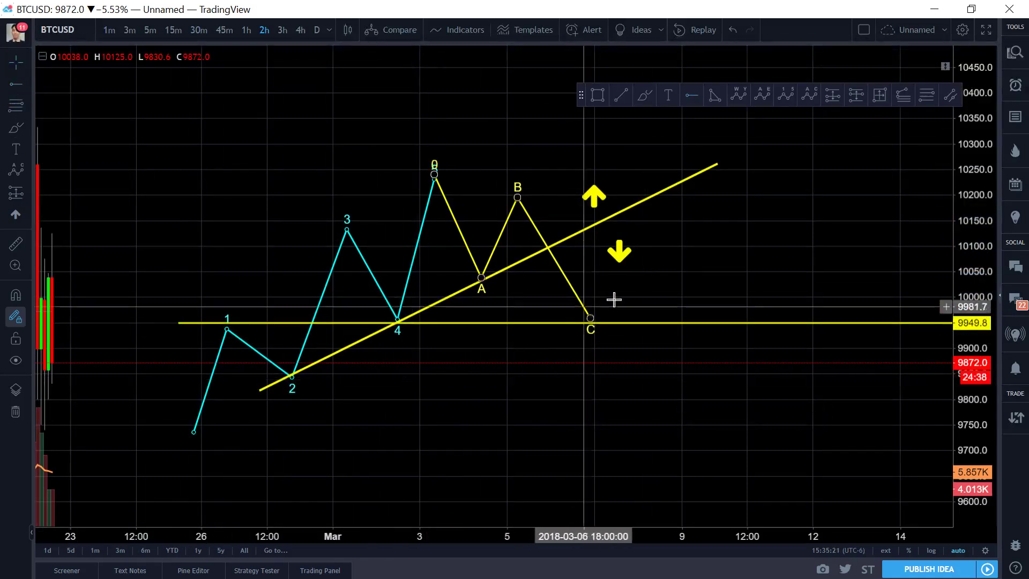
Replace the ABC correction with an Elliott triangle wave (ABCDE) starting at wave 5's top, with points a, c and e on the rising trend line.
click(590, 320)
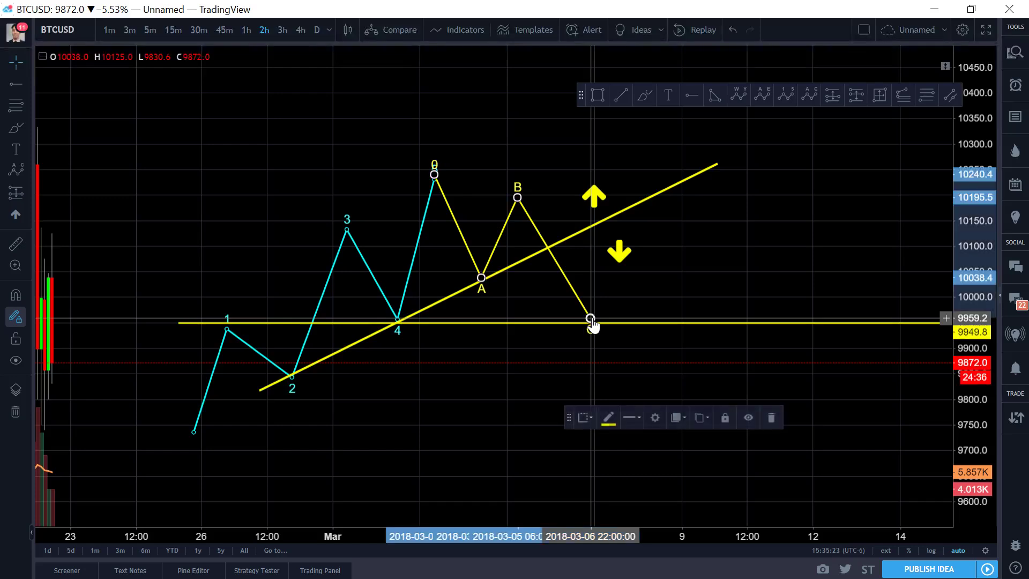
key(Delete)
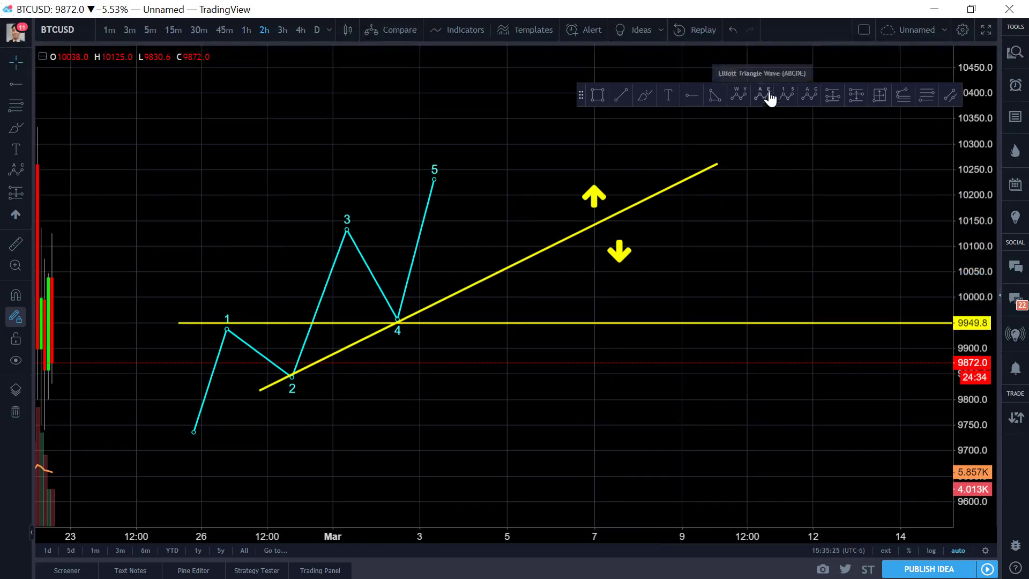
click(763, 96)
click(431, 182)
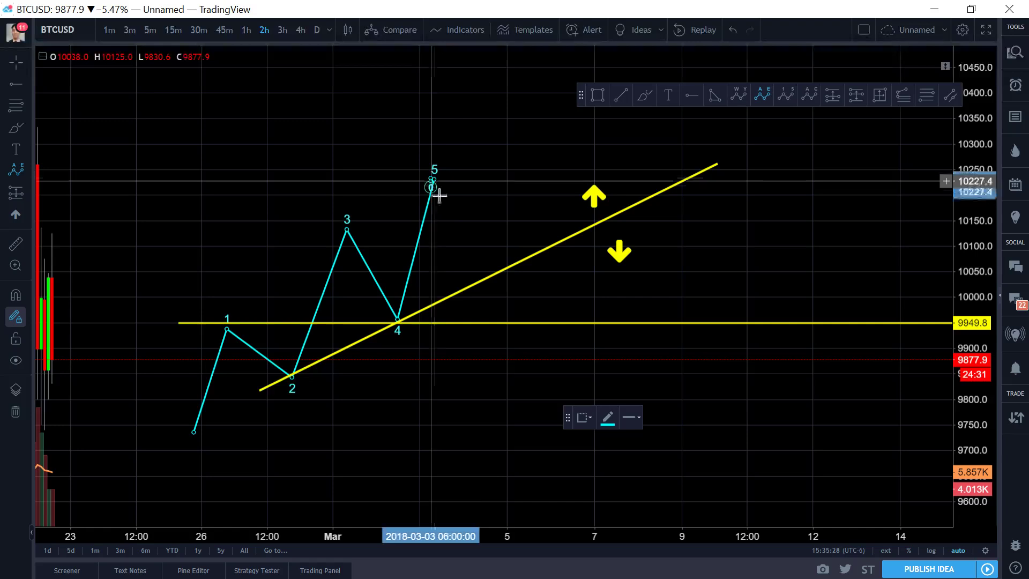
click(485, 278)
click(517, 171)
click(561, 244)
click(590, 169)
click(630, 208)
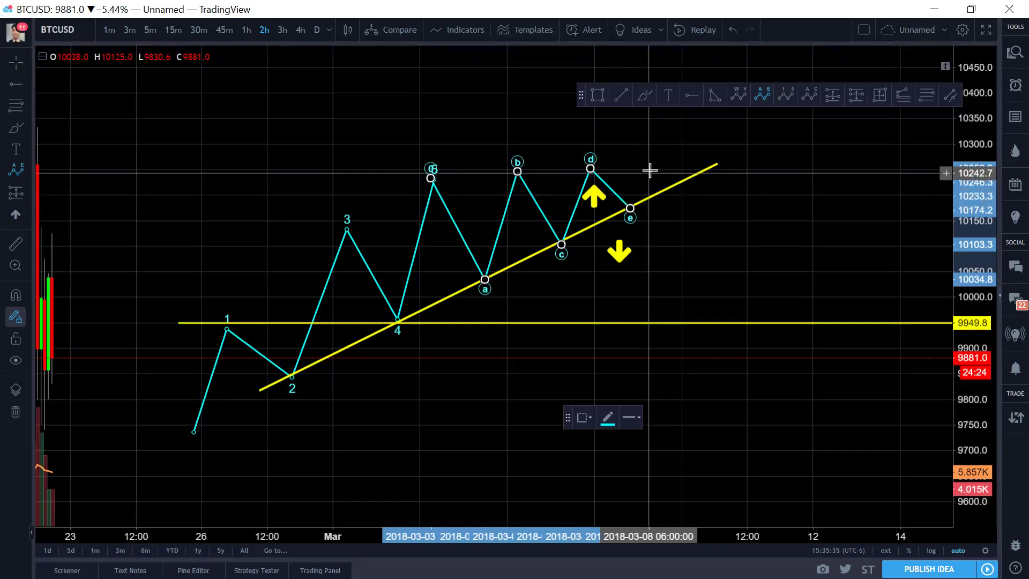
click(620, 97)
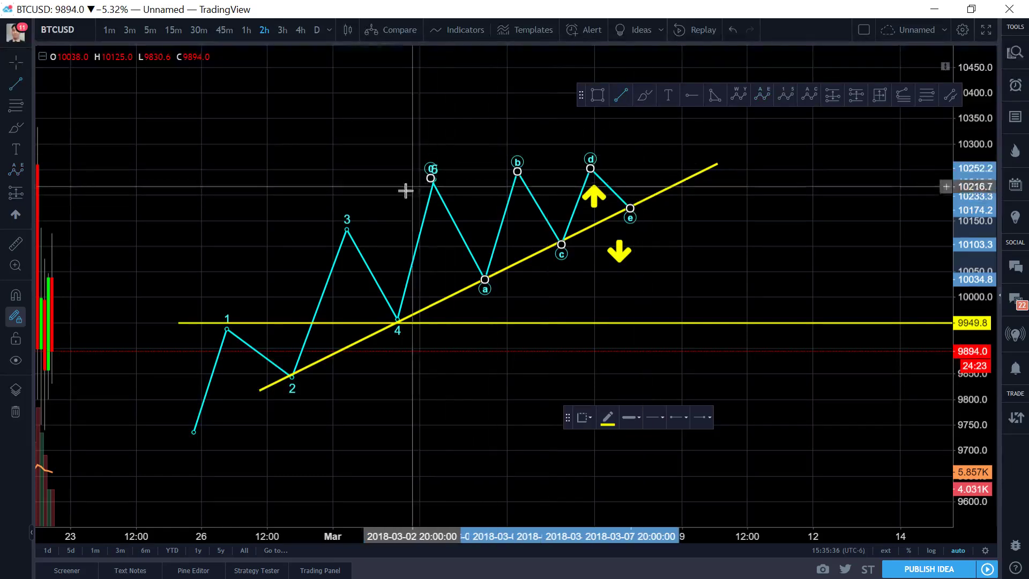
click(386, 170)
key(Escape)
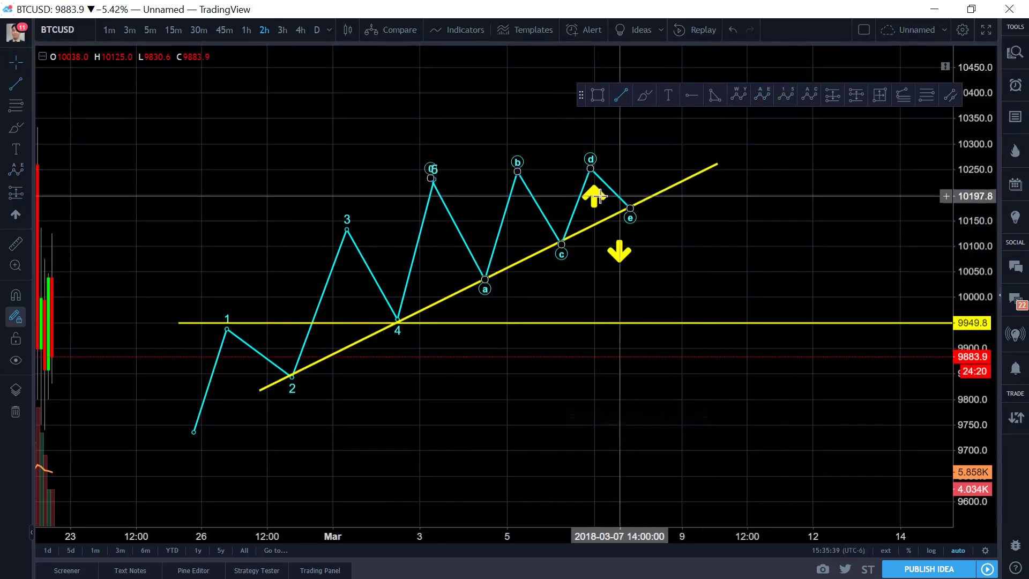
Lower point d, move point e to about 10,148 on the rising trend line, and draw a descending trend line from wave 5's top past e.
drag(590, 169, 604, 221)
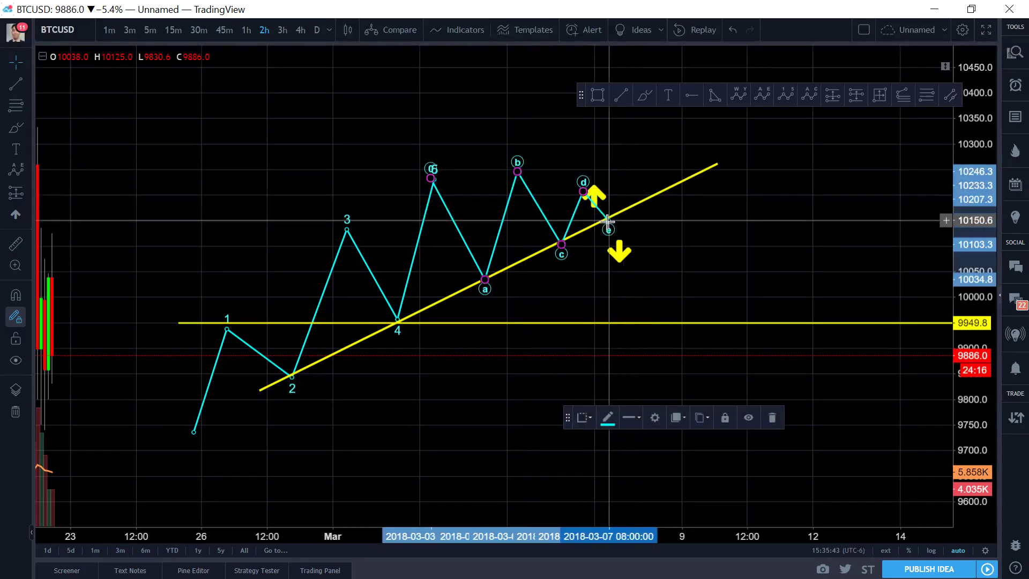
click(623, 99)
click(426, 176)
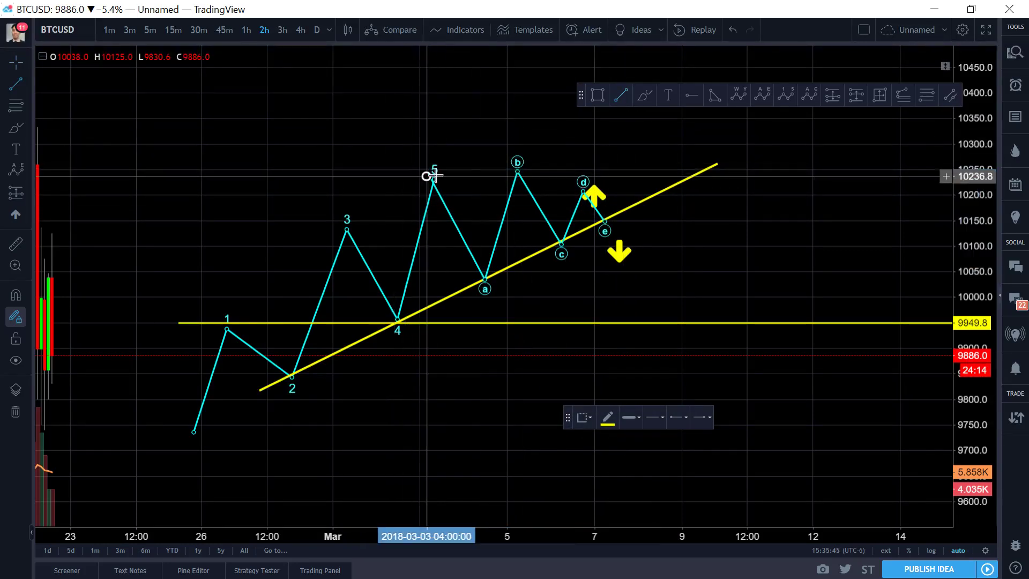
click(637, 209)
Move triangle points d and b onto the descending trend line, at about 10,184 and 10,205.
drag(582, 191, 587, 203)
drag(517, 177, 521, 194)
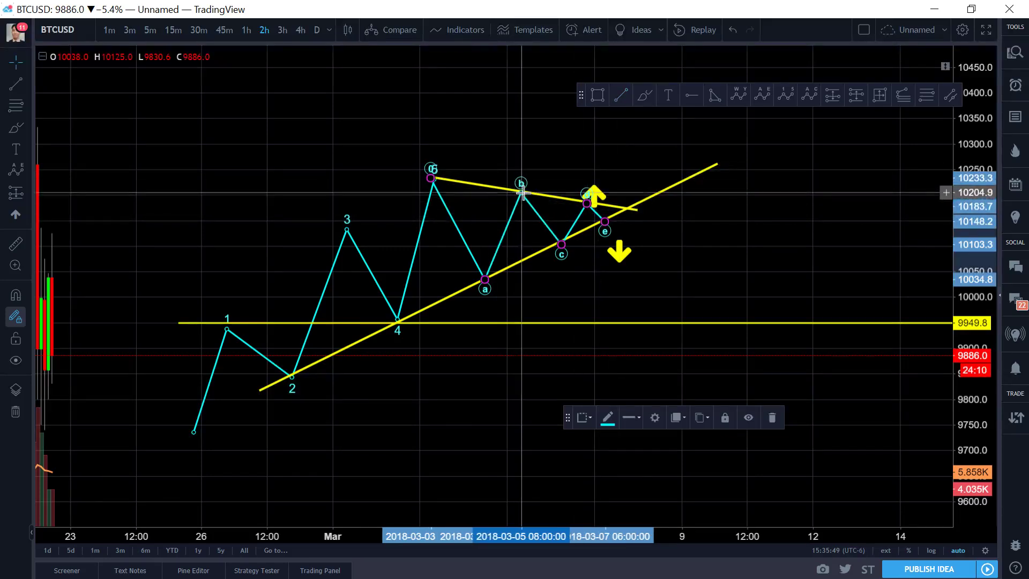
right_click(727, 199)
click(731, 245)
click(706, 247)
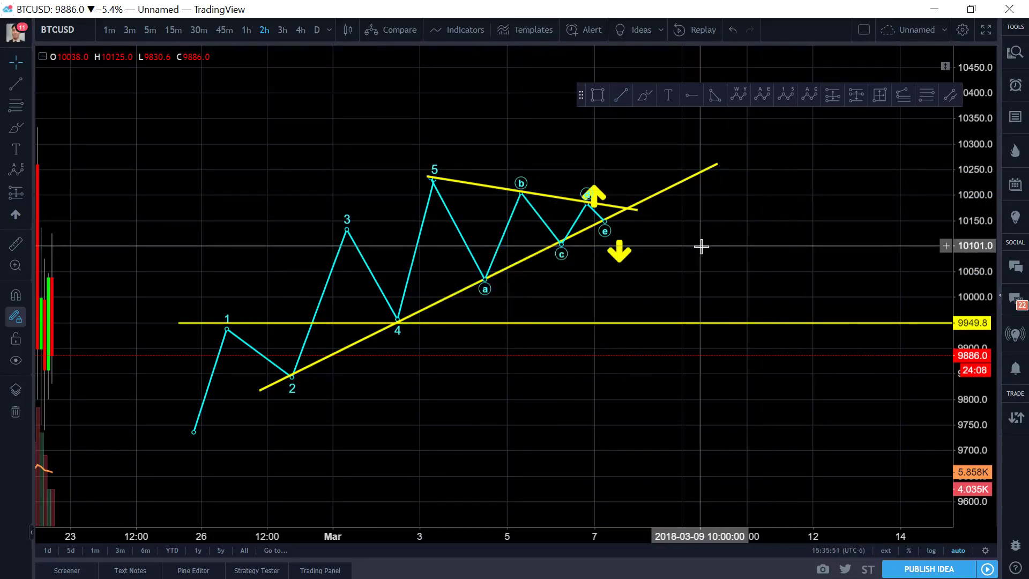
right_click(699, 205)
click(503, 149)
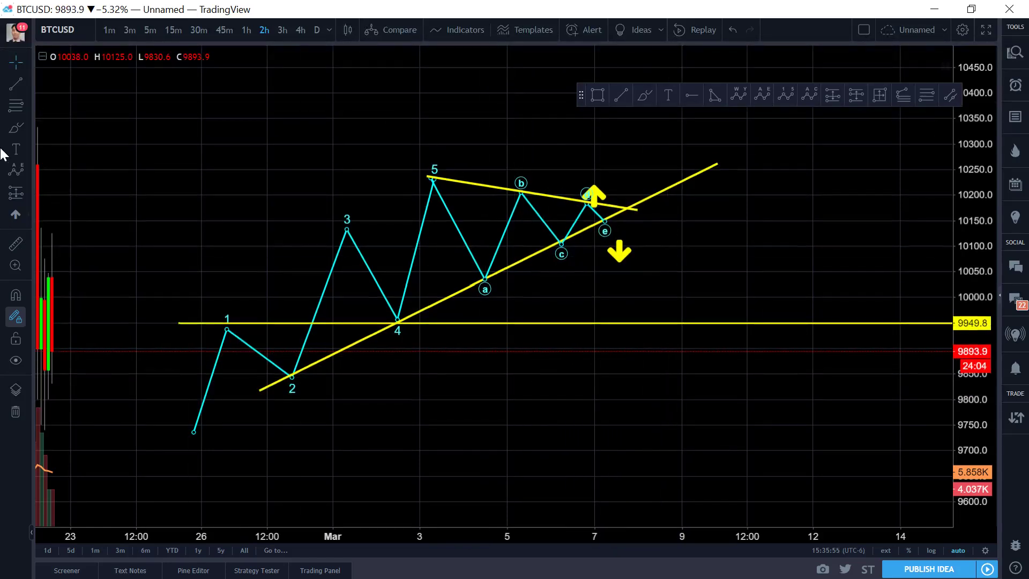
Draw a Head and Shoulders pattern from wave 2 to c, with its peaks on waves 3, 5 and b, adjusting the trough near wave 4 to about 9,947.
click(26, 170)
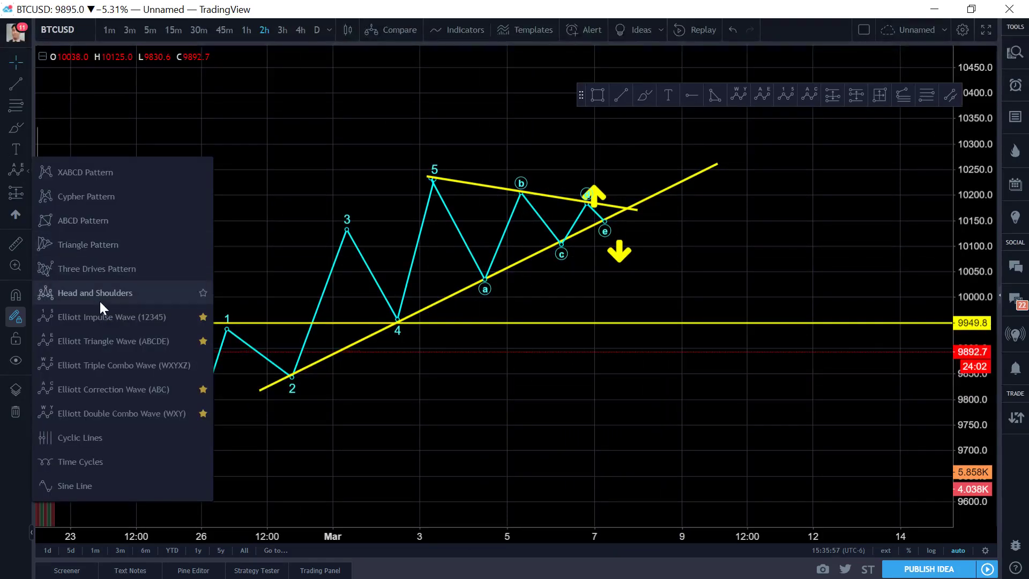
click(80, 292)
click(291, 379)
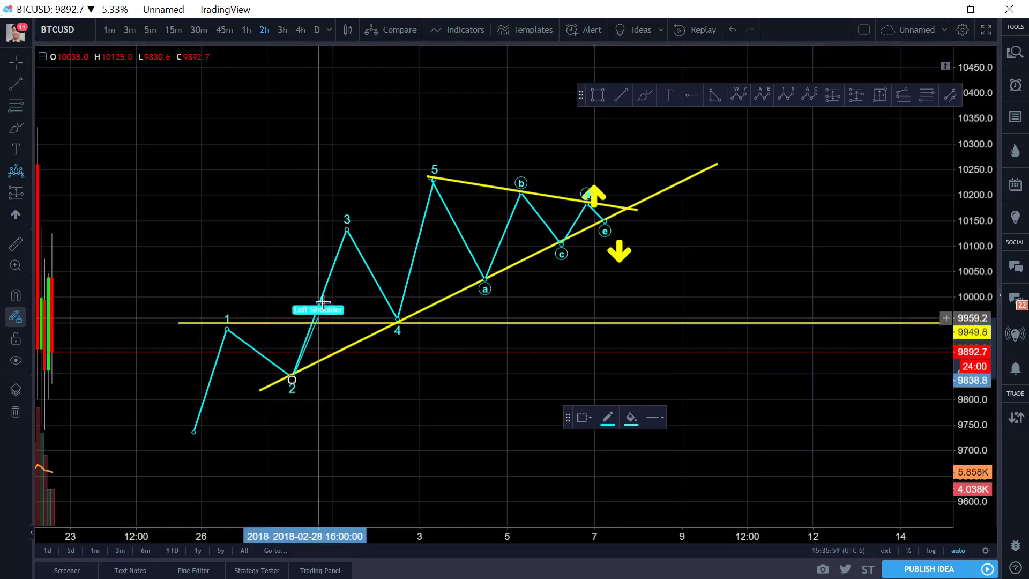
click(346, 240)
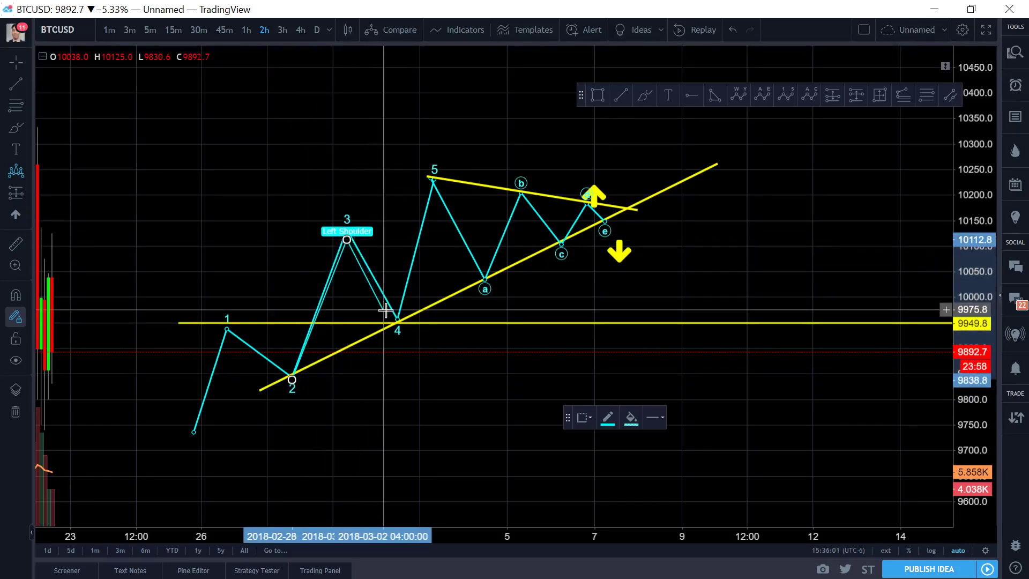
click(402, 326)
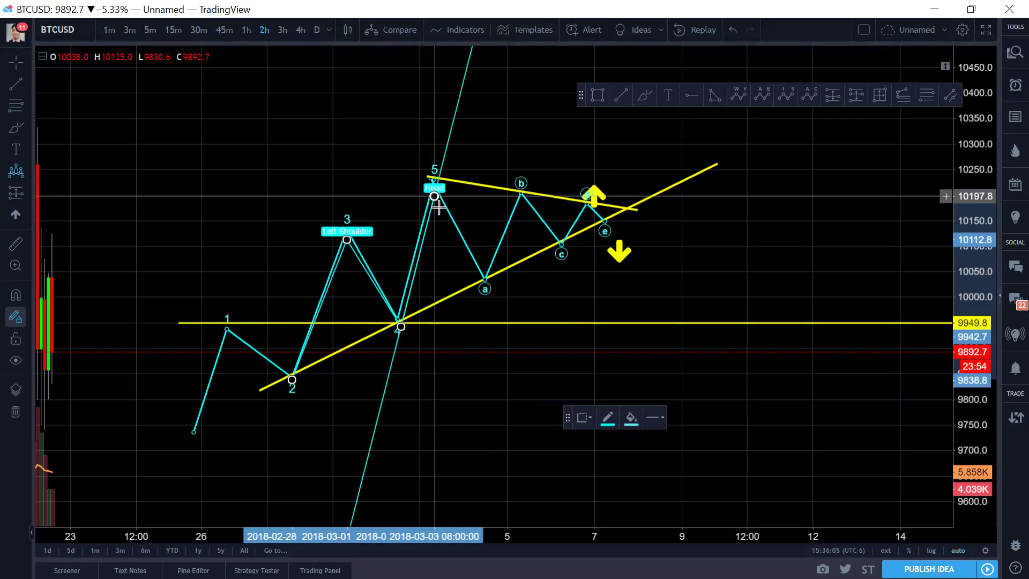
click(434, 196)
click(482, 284)
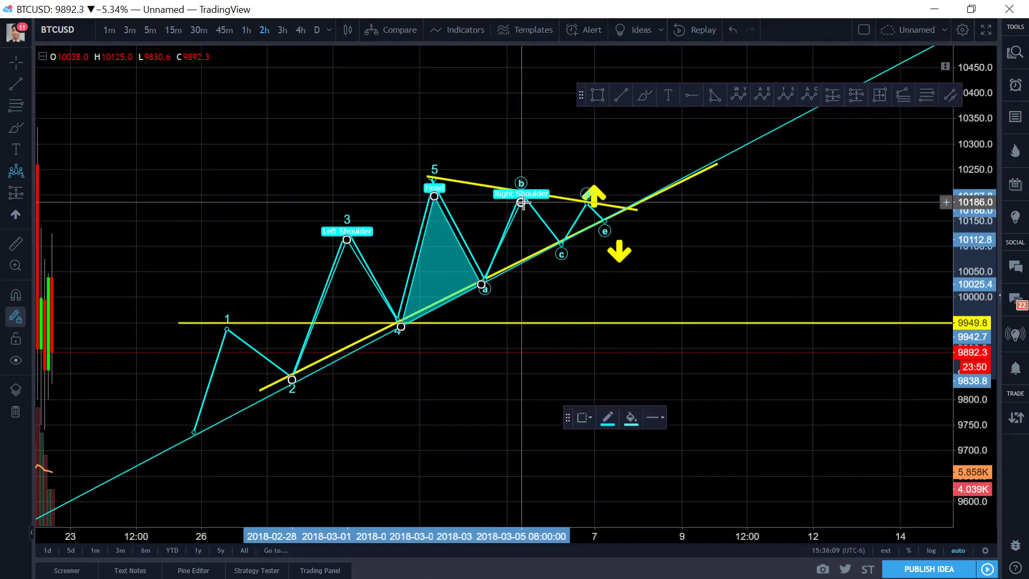
click(522, 199)
click(560, 244)
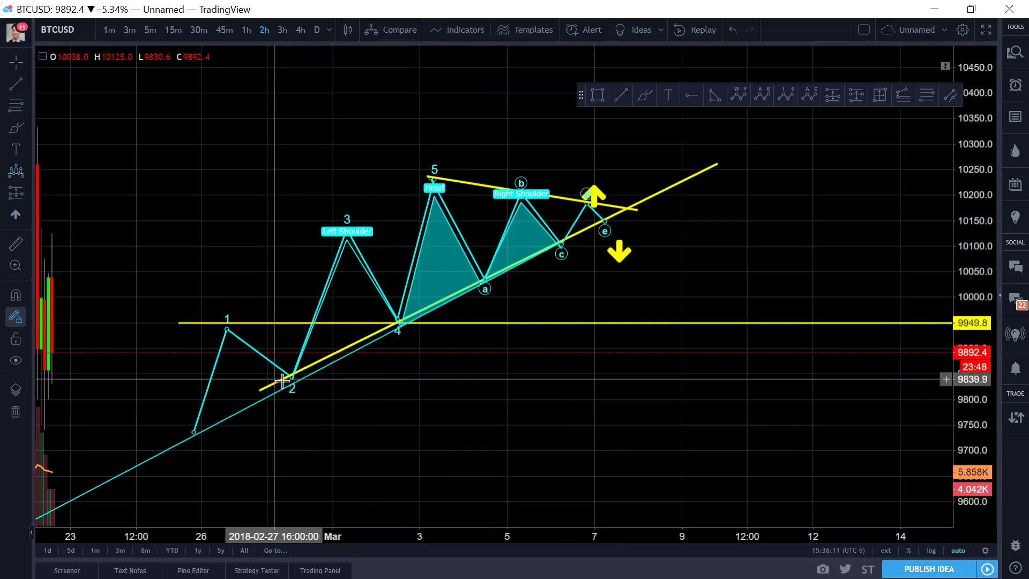
click(400, 323)
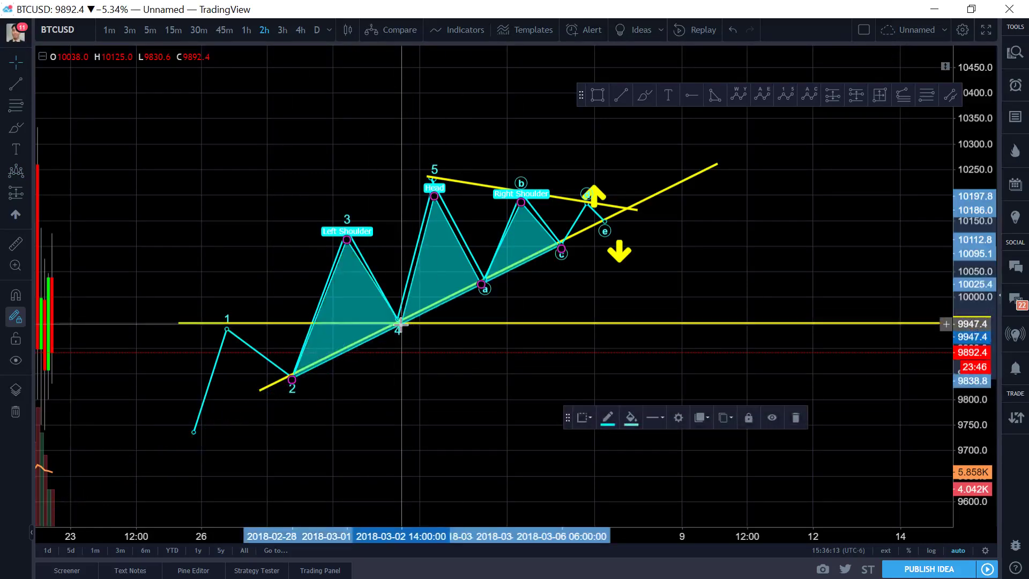
click(512, 385)
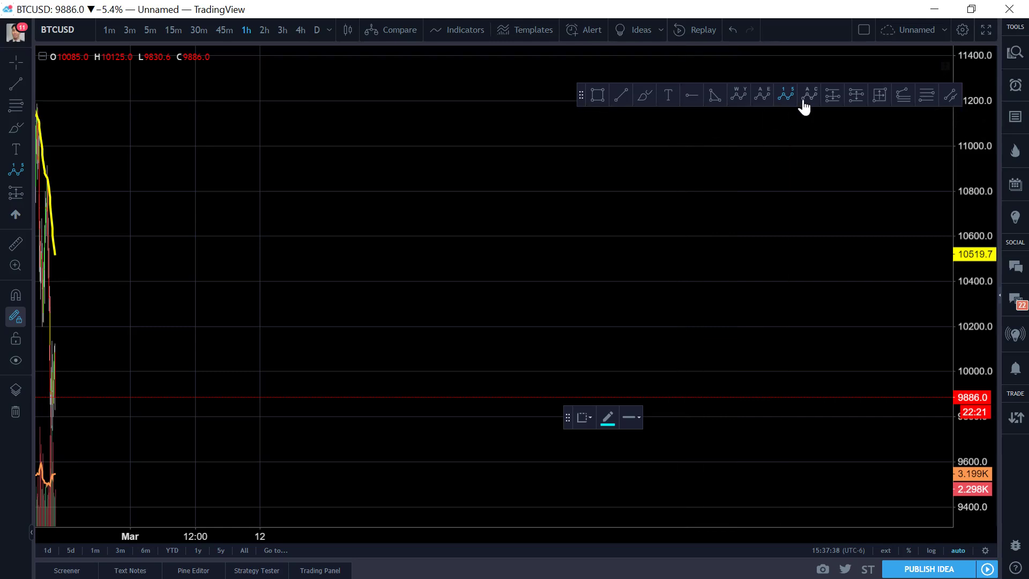
Draw an Elliott correction wave (ABC) in empty chart space from about 10,973, with A near 10,103, B near 10,601 and C near 9,808.
click(277, 153)
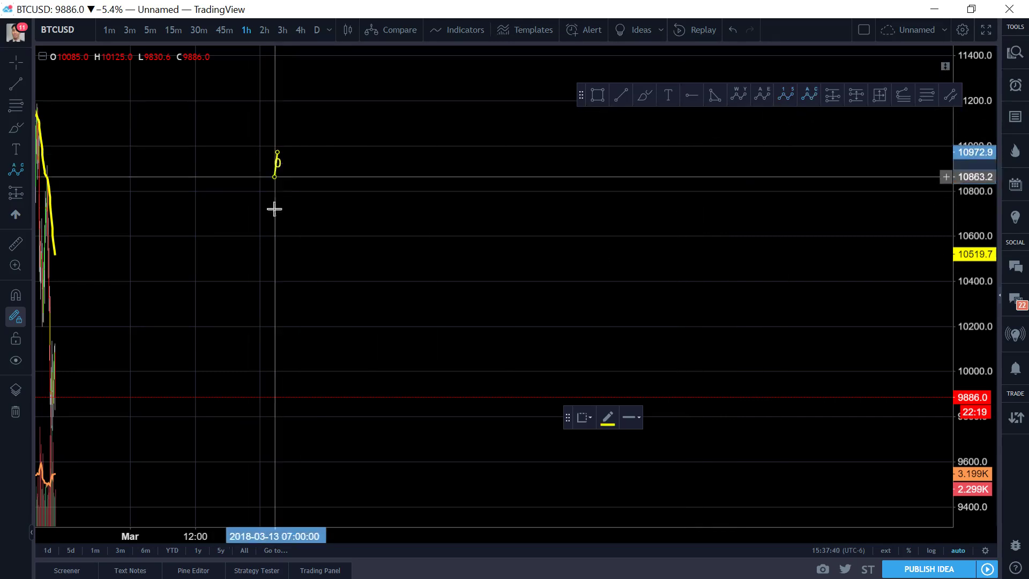
click(357, 348)
click(427, 236)
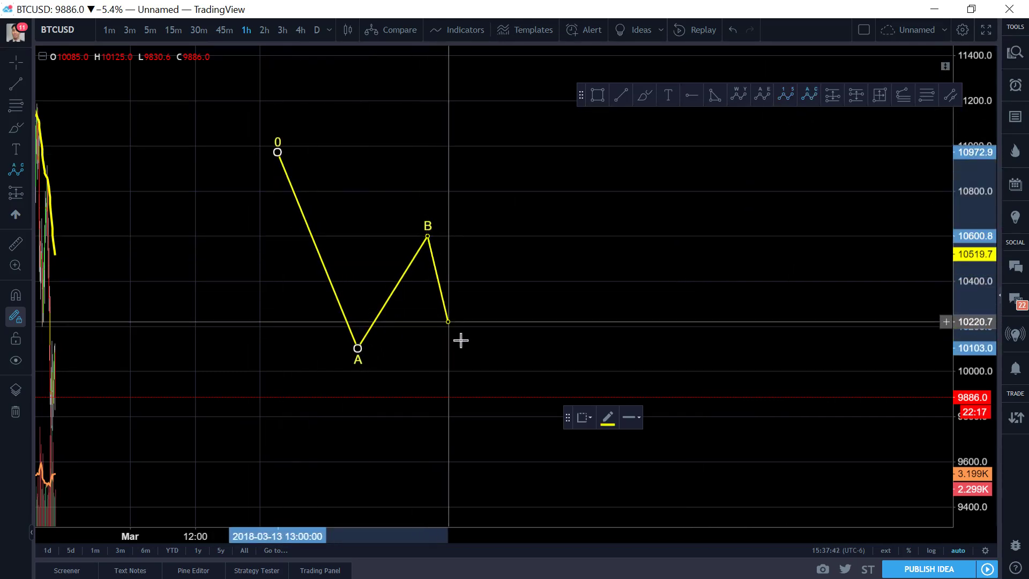
click(514, 415)
drag(568, 417, 595, 465)
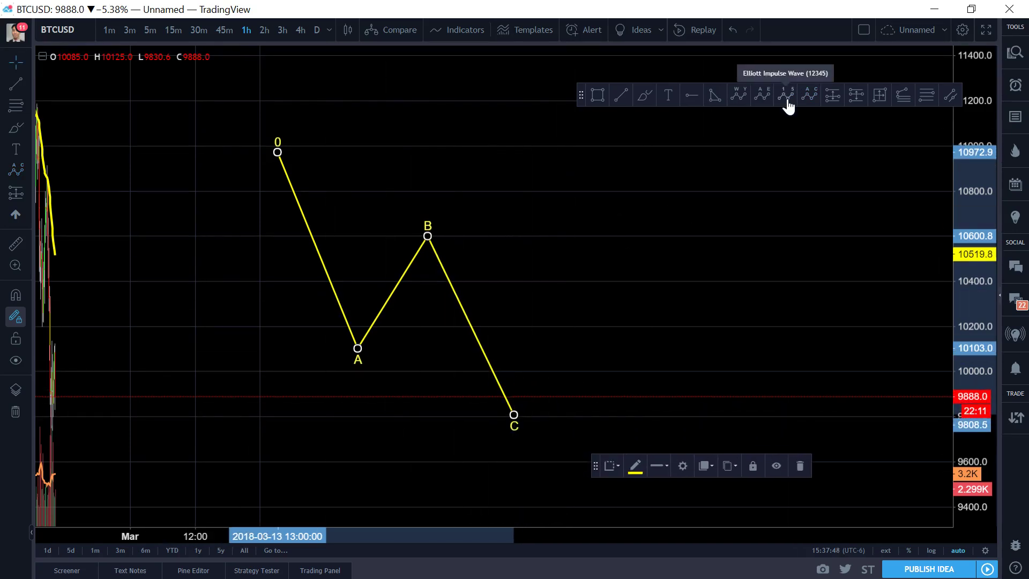
Draw an Elliott impulse wave (12345) rising from point C, with its points near 10,344, 9,988, 10,729, 10,296 and 10,943.
click(514, 414)
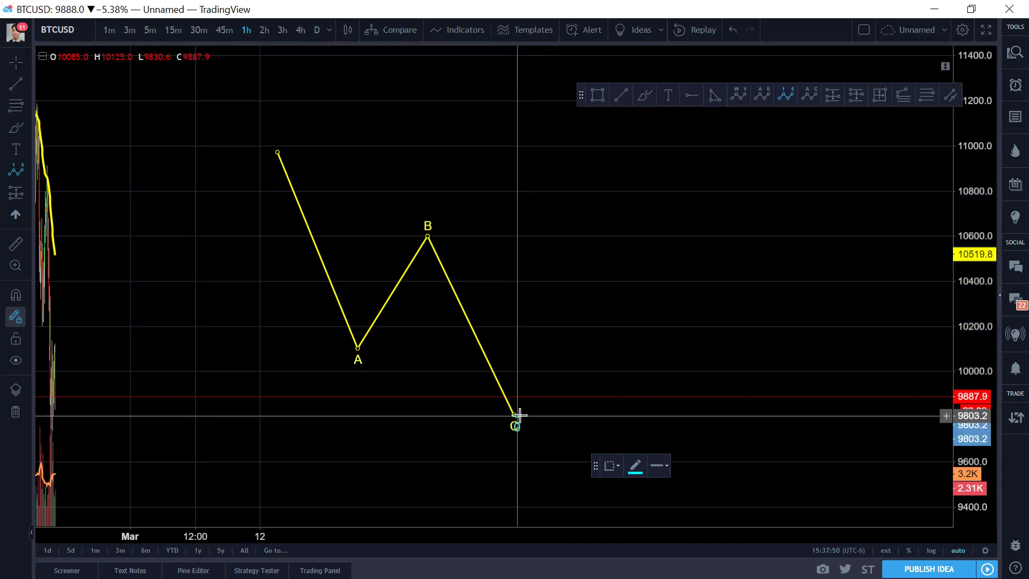
click(584, 310)
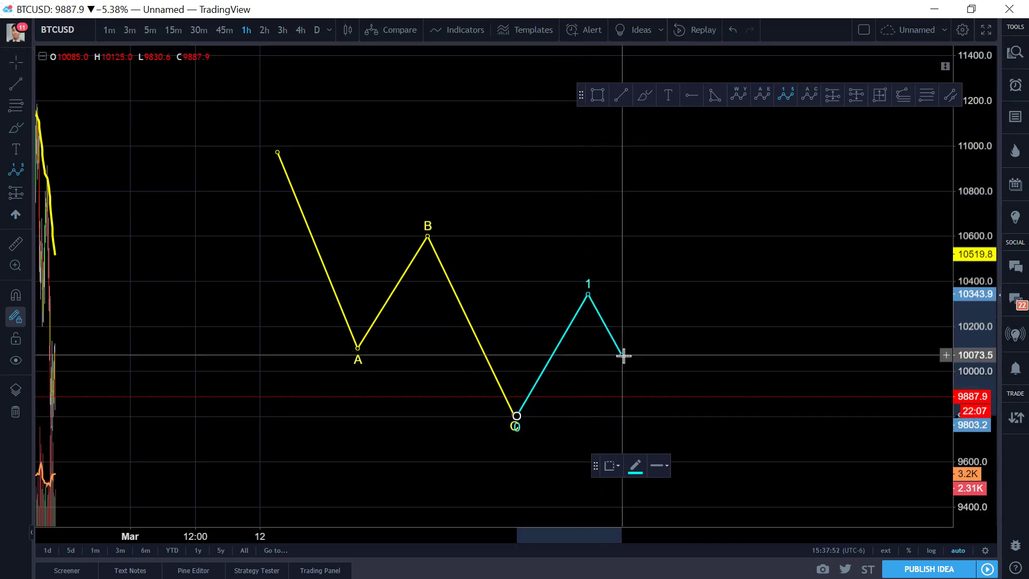
click(632, 374)
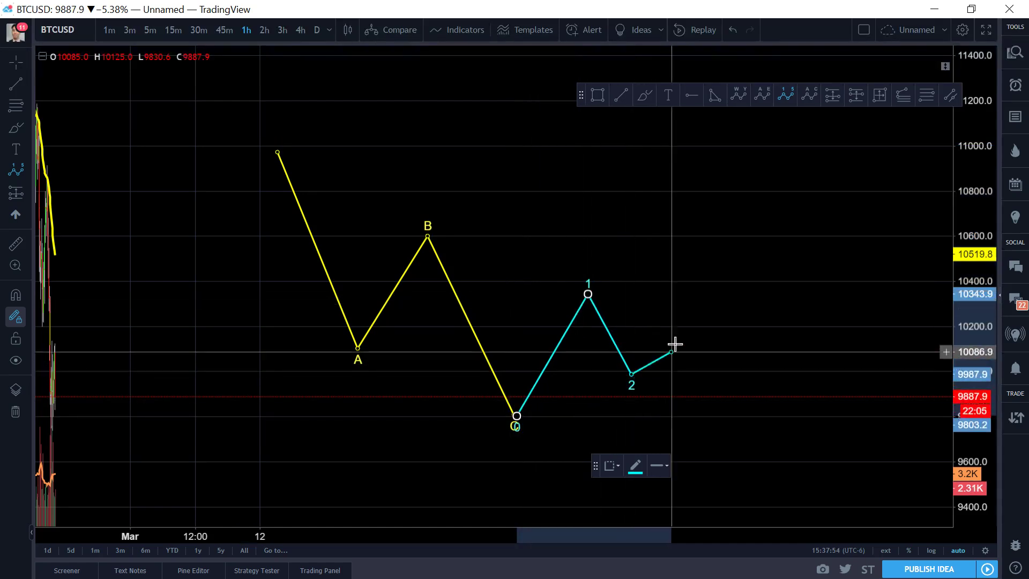
click(727, 207)
click(784, 304)
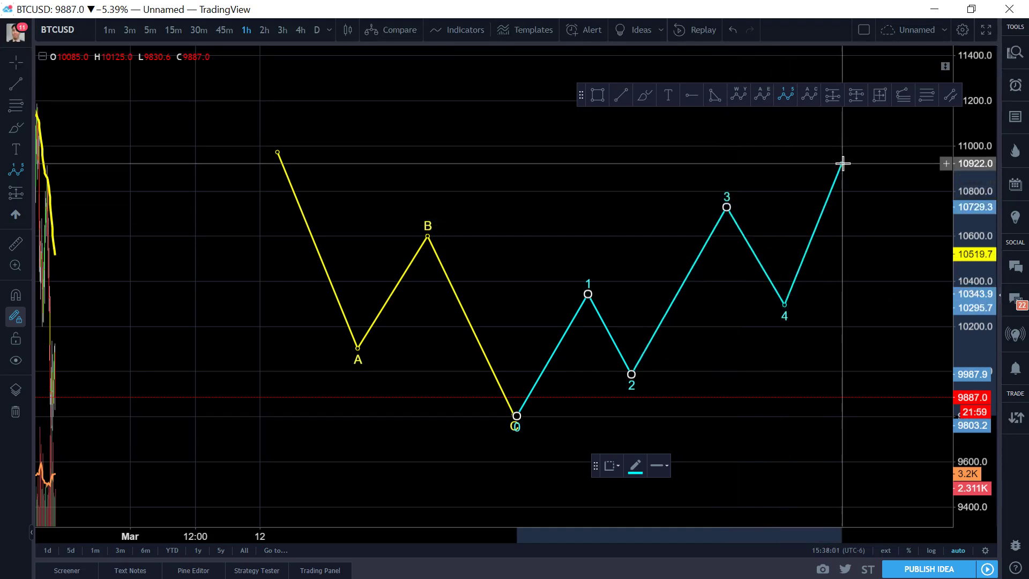
click(843, 159)
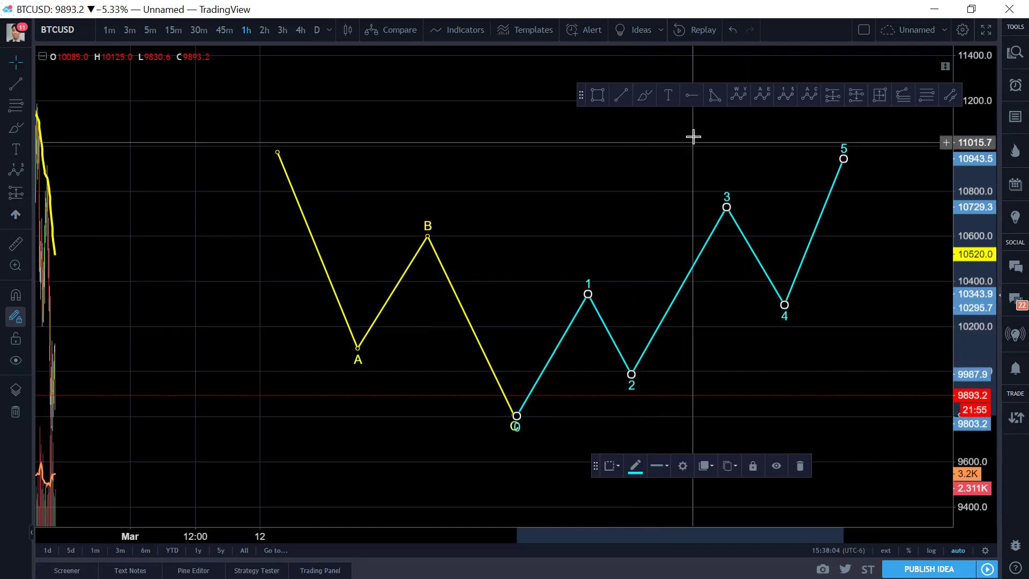
Draw a descending trend line from about 10,729 before wave A, passing near the tops of B and wave 1 and ending beyond wave 5.
click(620, 96)
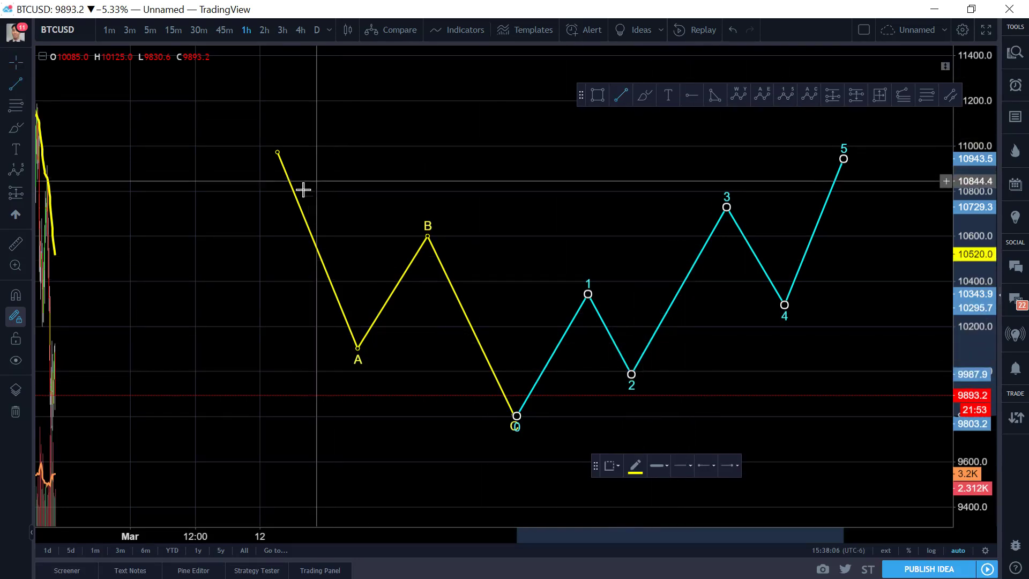
click(265, 207)
click(901, 359)
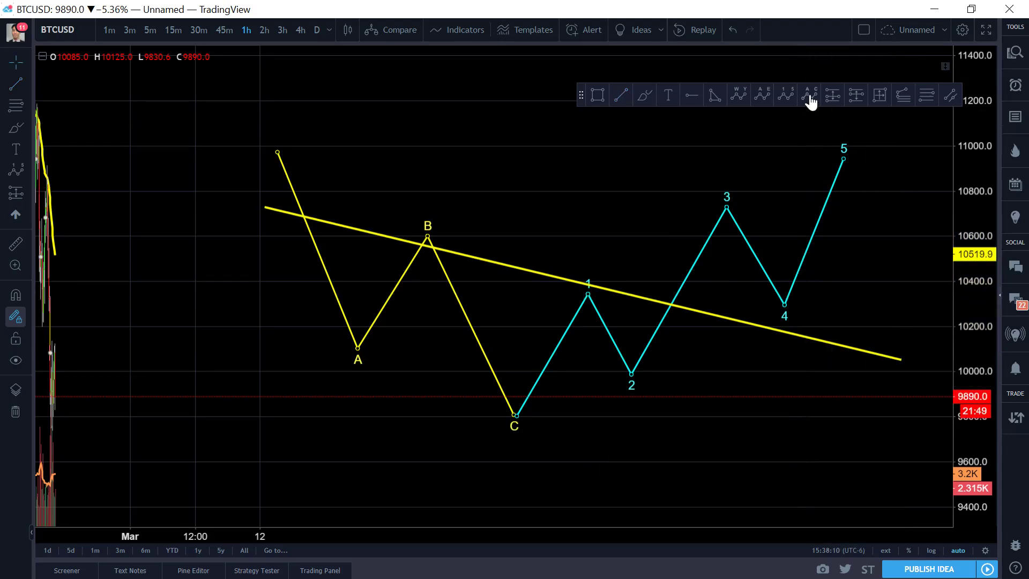
Draw a smaller Elliott impulse wave (12345) from wave 2 to wave 3's top, with points 1 to 4 near 10,322, 10,156, 10,579 and 10,451.
click(631, 374)
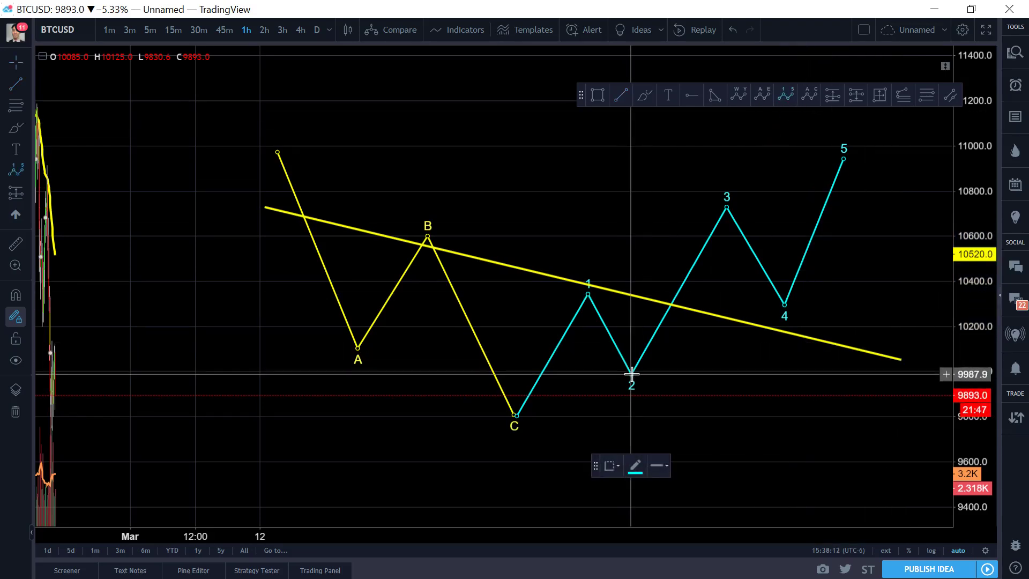
click(654, 298)
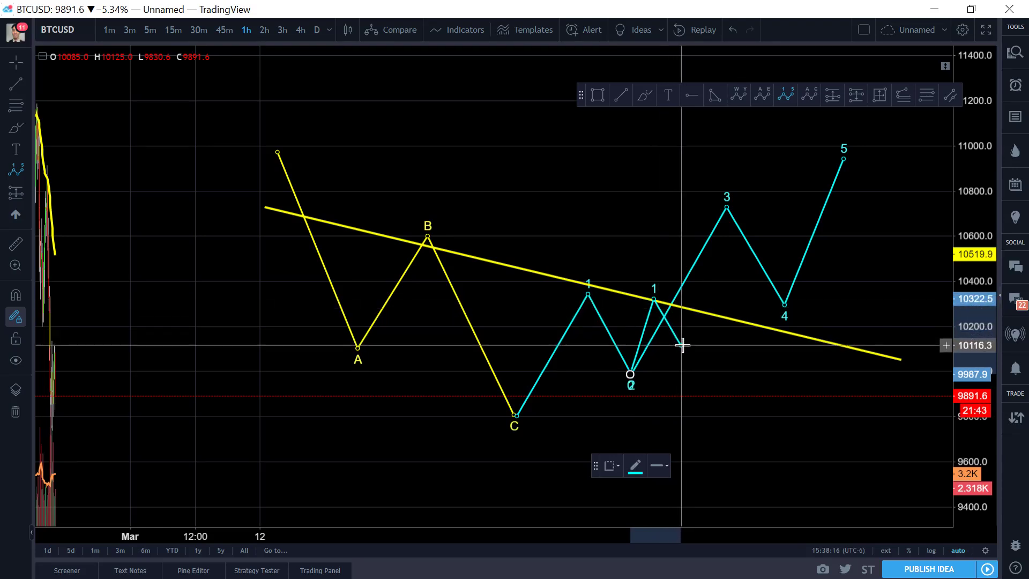
click(673, 336)
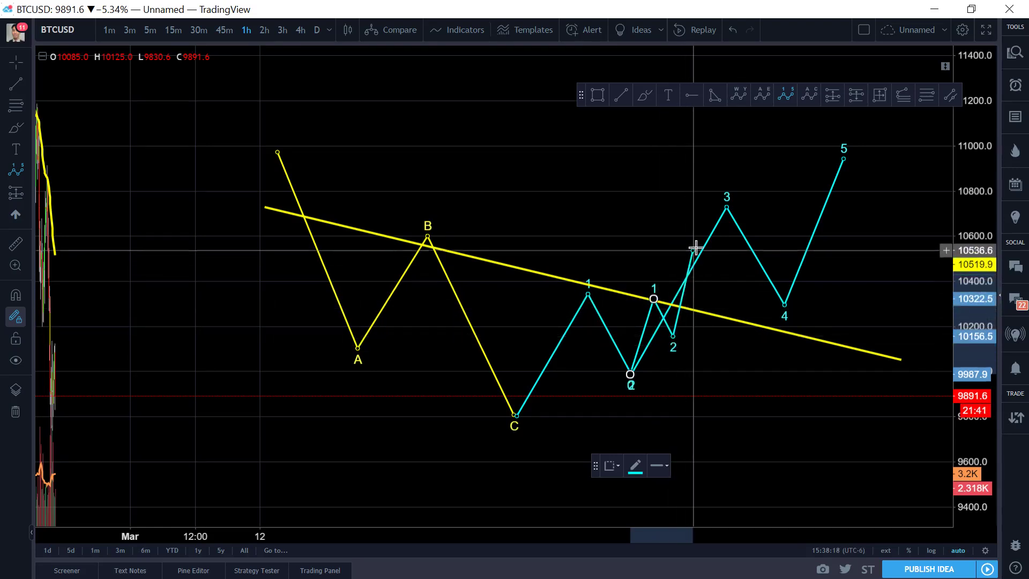
click(697, 240)
click(713, 269)
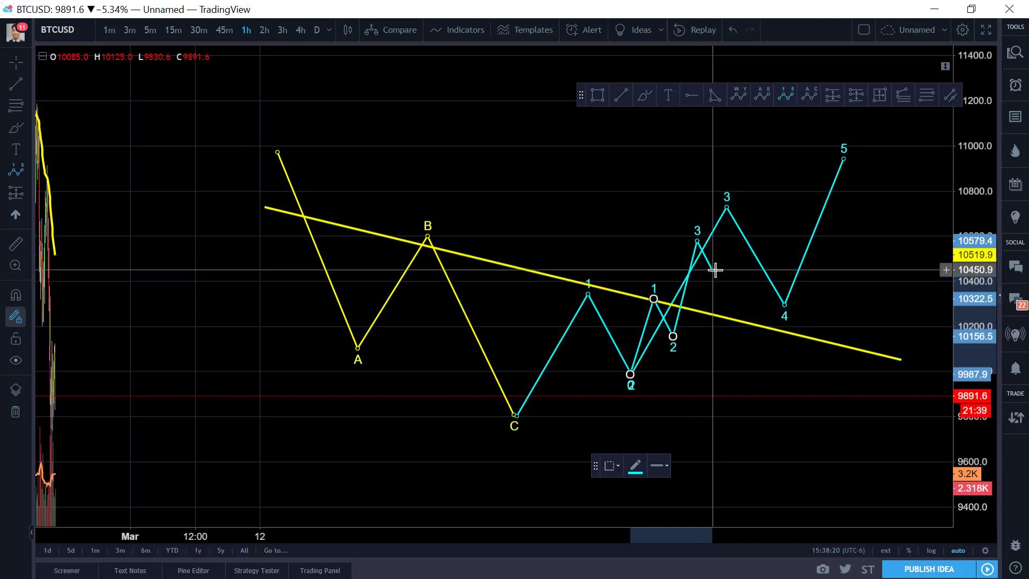
click(798, 192)
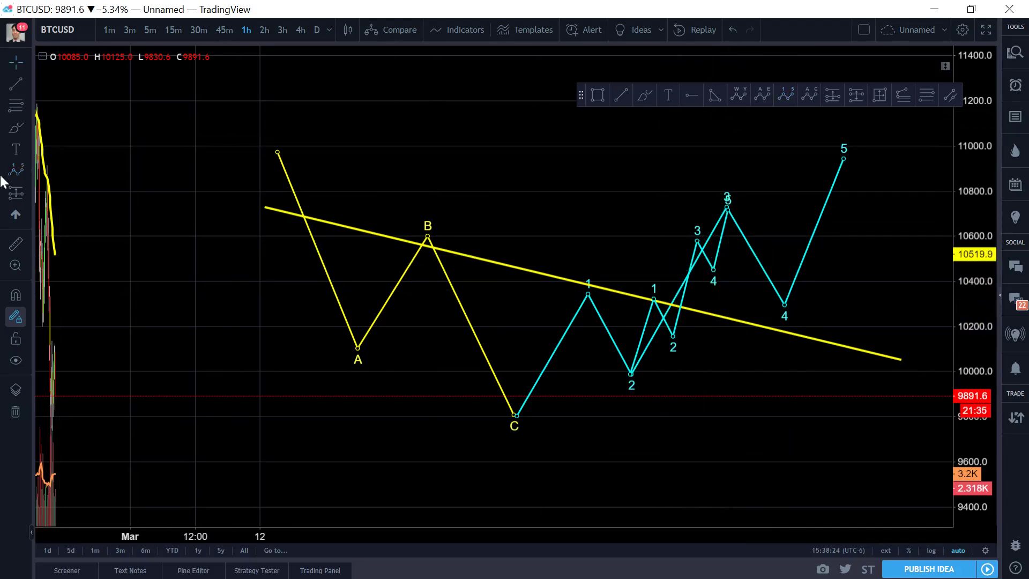
Draw an inverse Head and Shoulders pattern from about 10,692, with shoulders near A and wave 2, head near C, ending about 10,306.
click(30, 171)
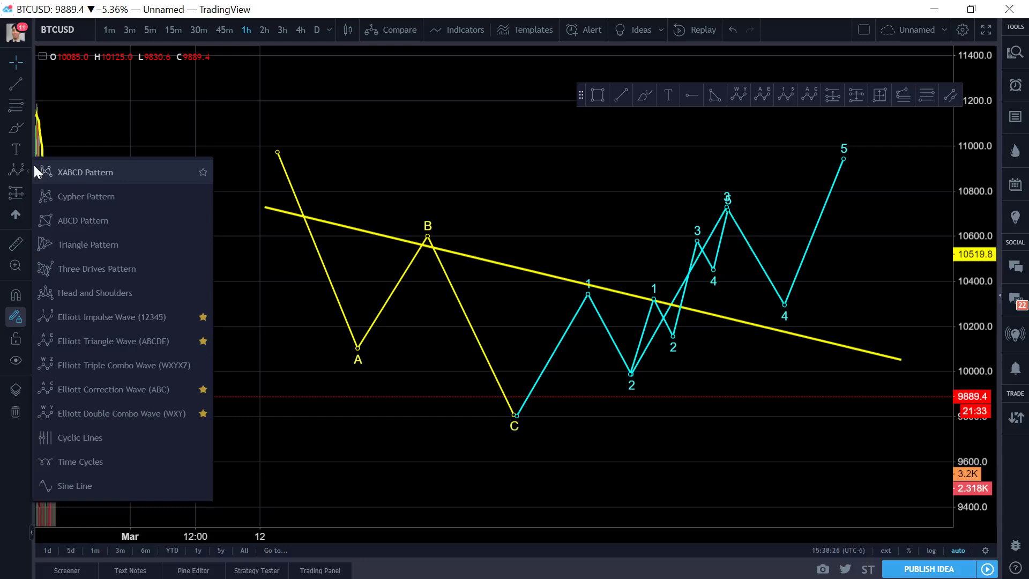
click(151, 293)
click(305, 216)
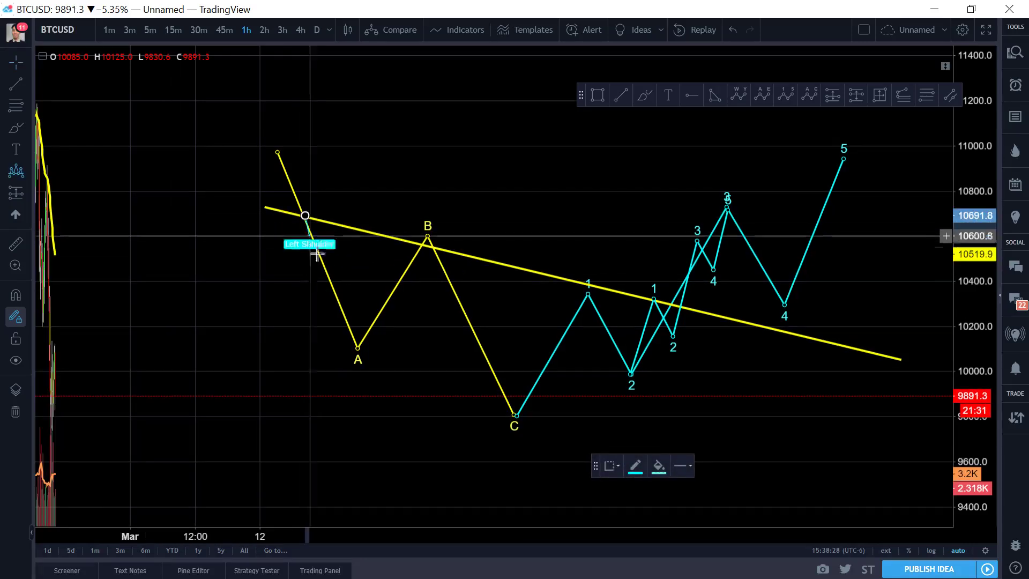
click(358, 335)
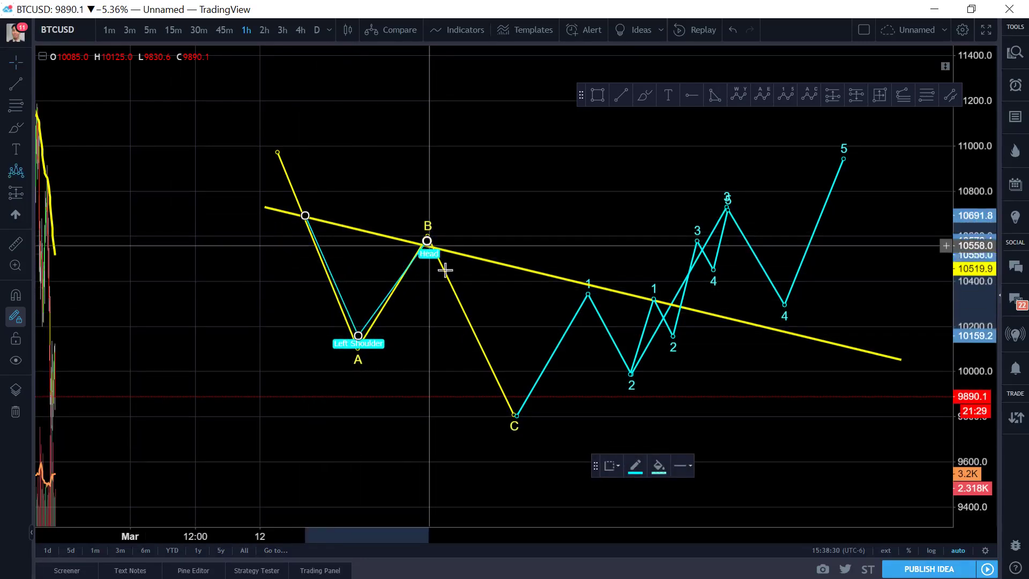
click(517, 399)
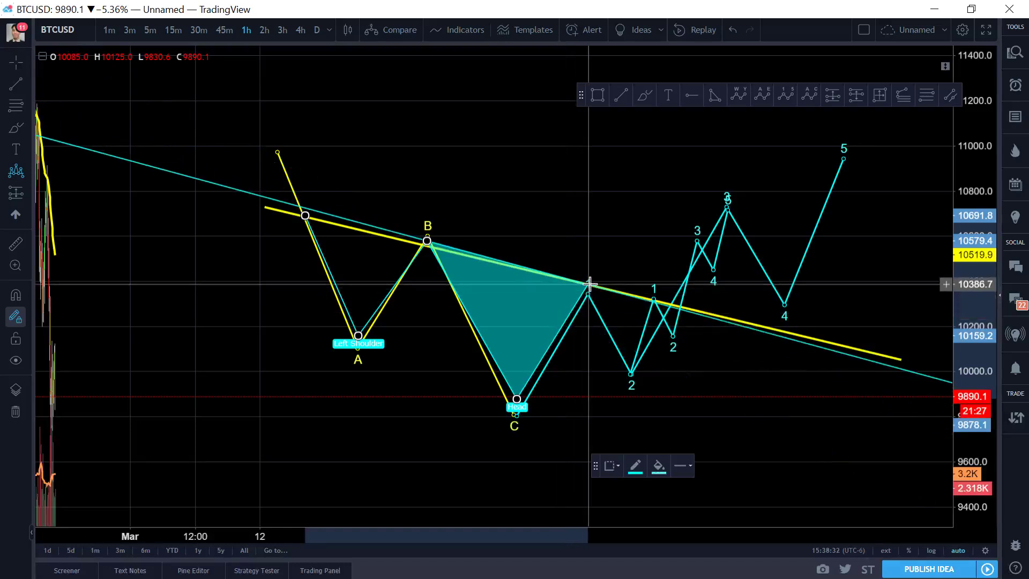
click(592, 287)
click(632, 363)
click(675, 303)
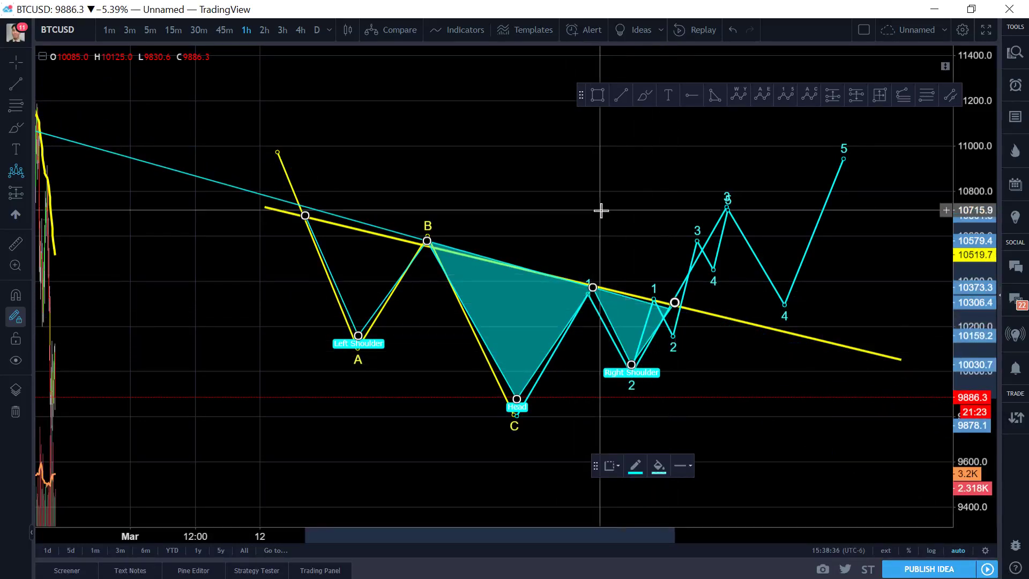
Raise the head and shoulders pattern's starting point to about 10,737 so the left shoulder meets the neckline.
drag(305, 215, 307, 205)
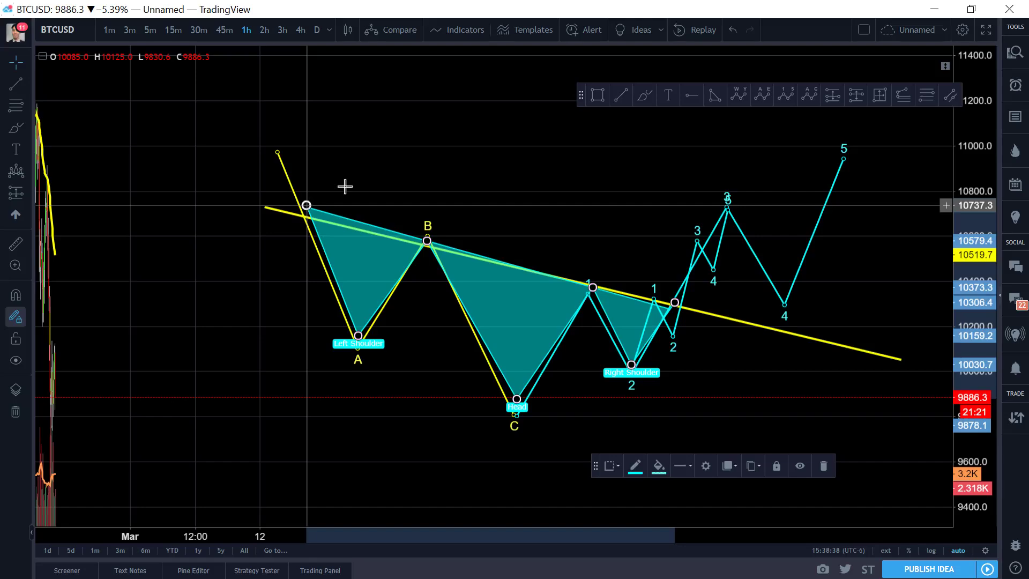
click(321, 193)
right_click(688, 450)
click(544, 452)
Draw a near-vertical trend line from the head at about 9,835 up to the neckline at about 10,456.
scroll(544, 452, down, 2)
scroll(544, 451, up, 2)
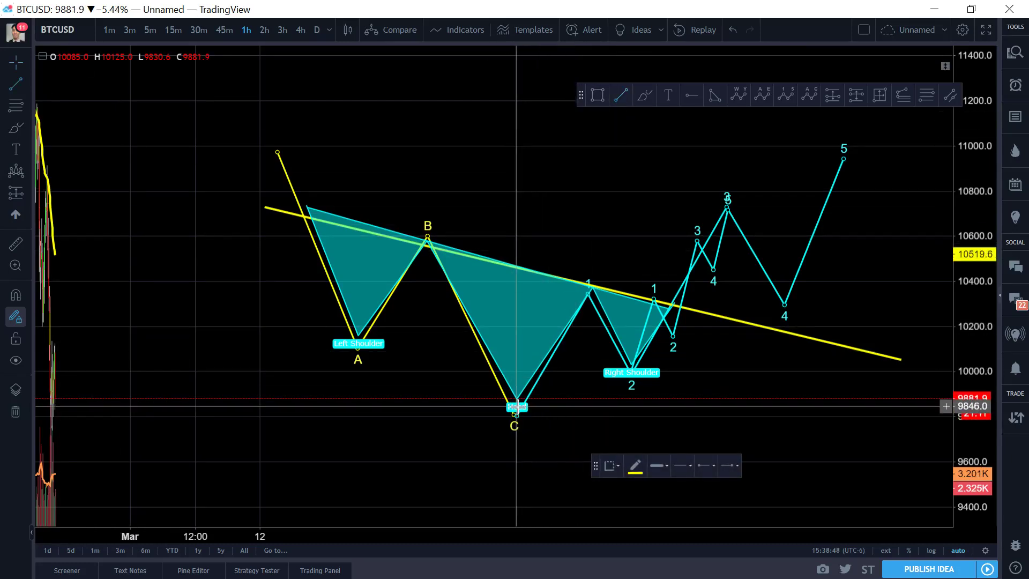
click(517, 406)
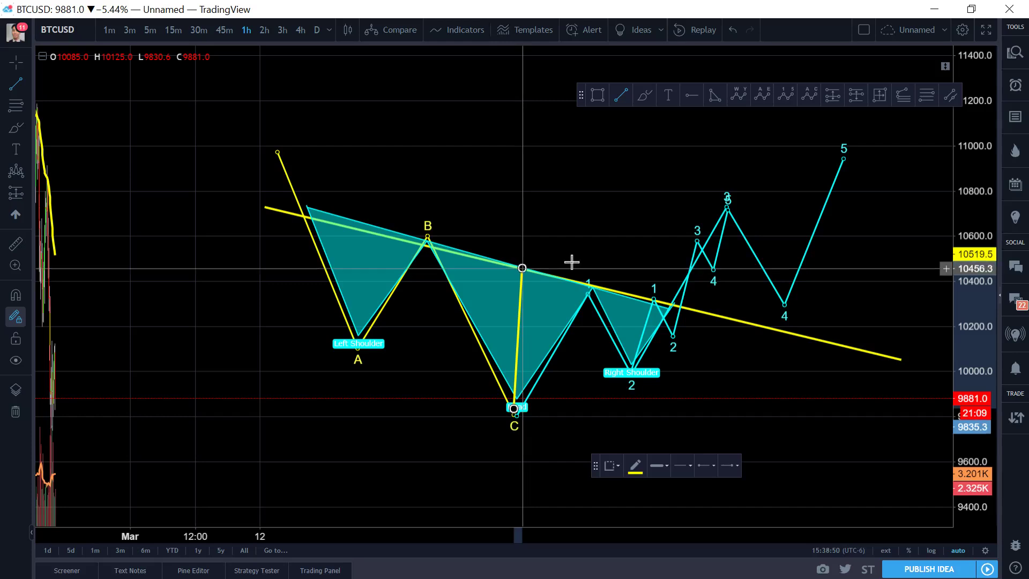
click(540, 269)
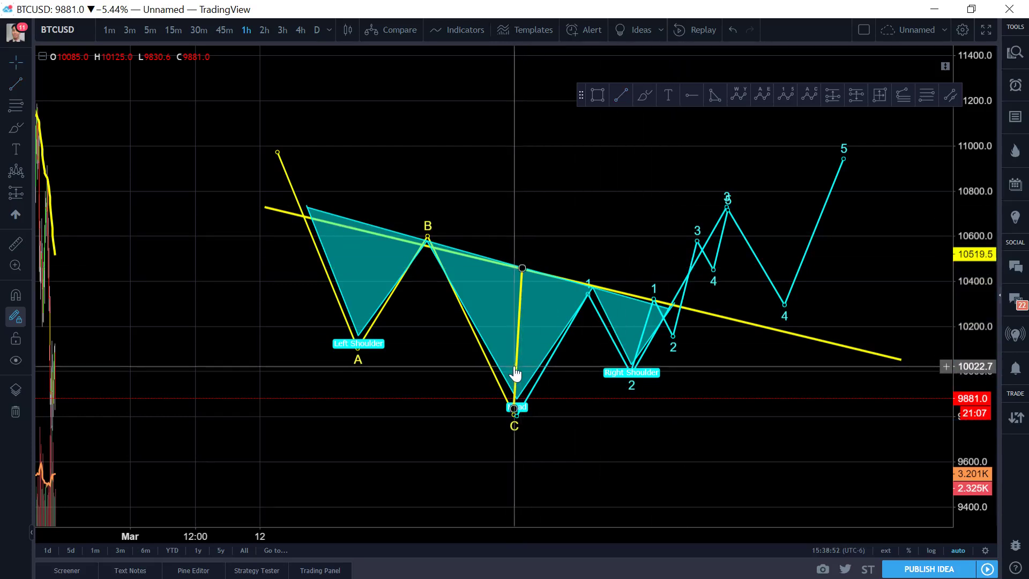
Move the near-vertical line up so it starts on the neckline and reaches about 11,085.
drag(515, 372, 519, 231)
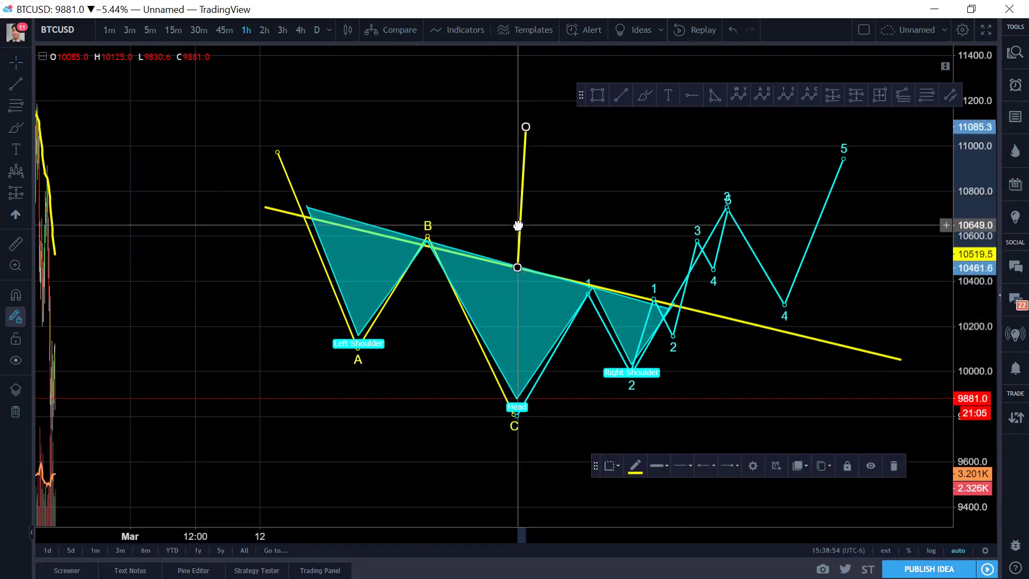
click(590, 234)
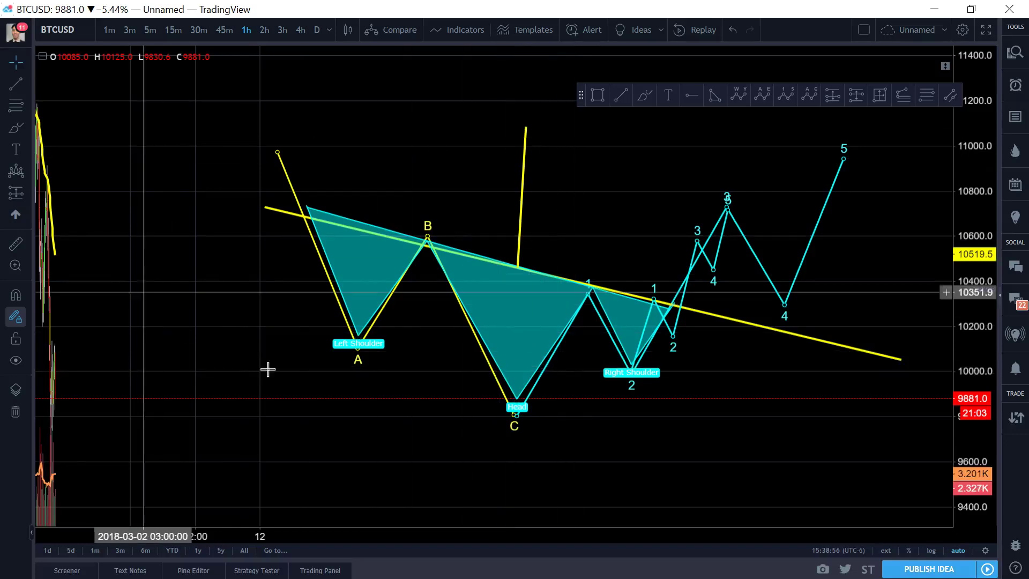
right_click(638, 462)
click(604, 464)
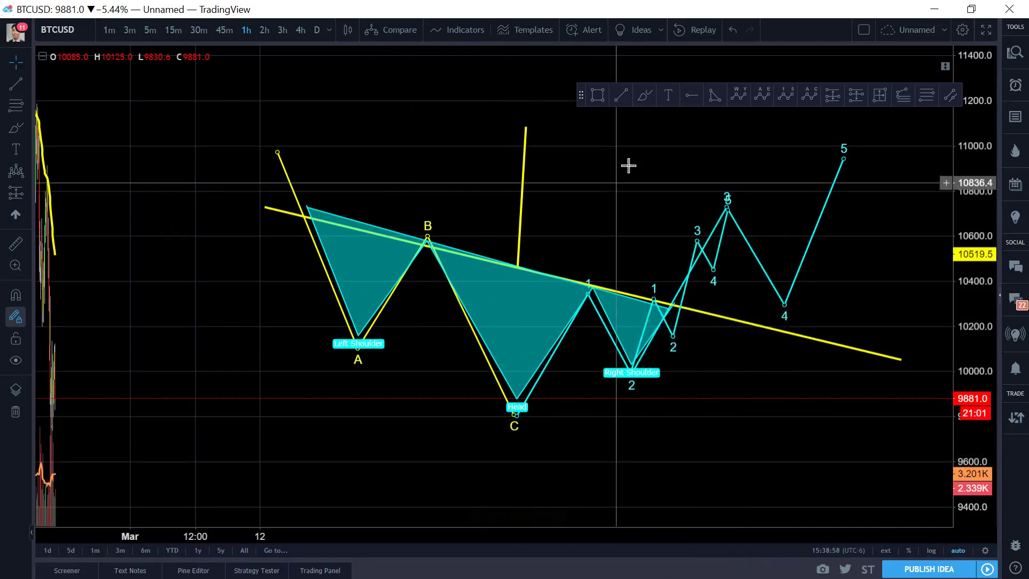
Lower the head and shoulders pattern's right shoulder point to the low of wave 2.
mouse_move(631, 373)
mouse_down()
mouse_move(639, 420)
mouse_move(636, 321)
mouse_move(632, 396)
mouse_move(635, 373)
mouse_up()
click(632, 368)
right_click(771, 395)
click(753, 394)
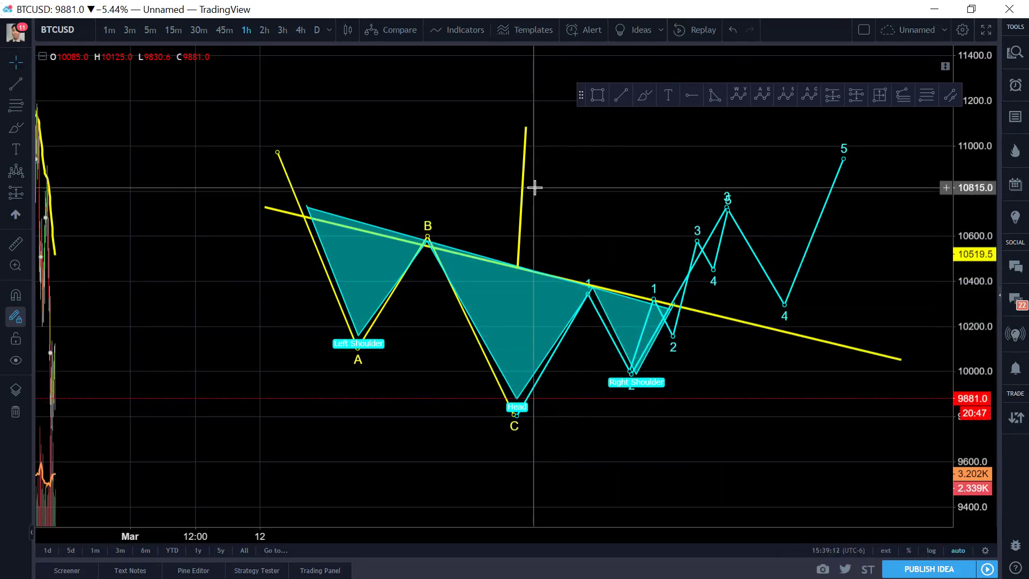
Move the near-vertical line back down over the head, and up again to span about 10,478 to 11,101 above the neckline.
drag(523, 199, 518, 338)
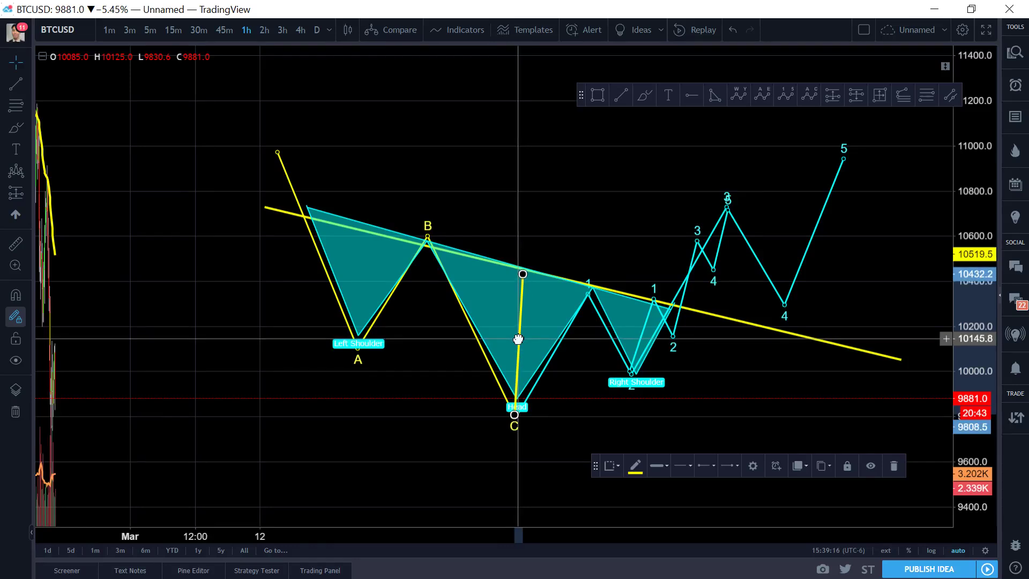
drag(518, 338, 529, 189)
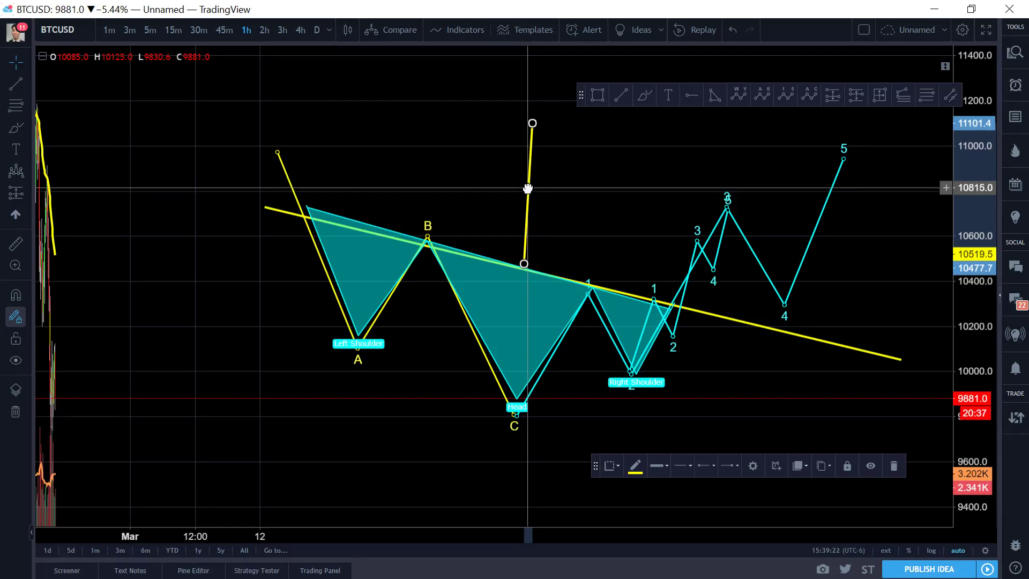
click(528, 229)
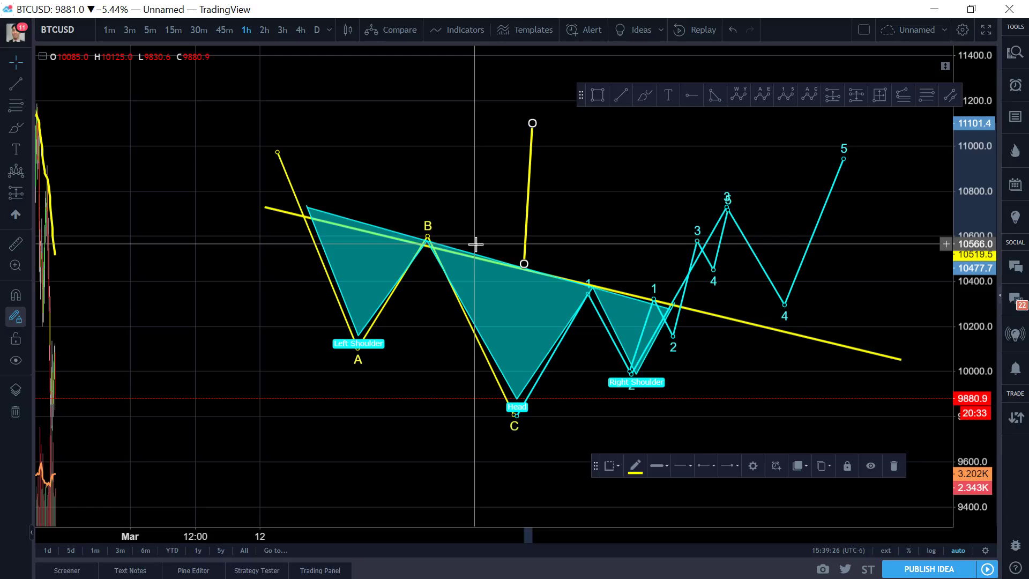
right_click(633, 176)
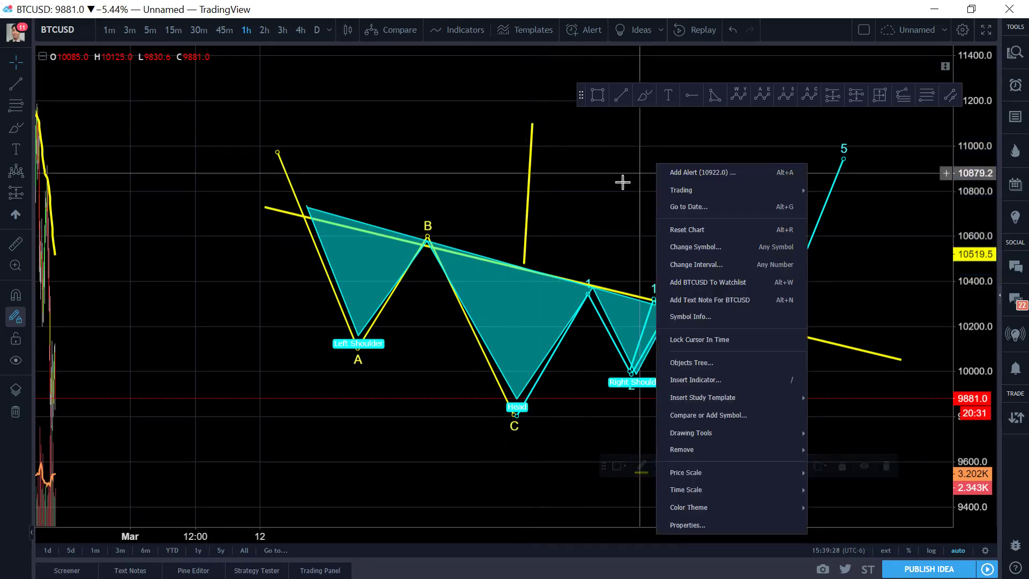
click(617, 185)
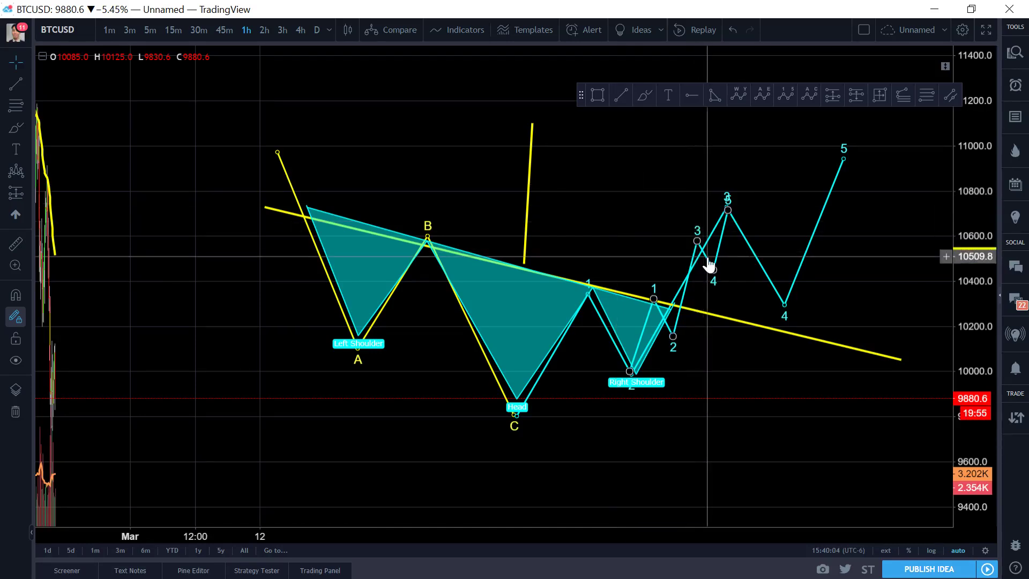
Delete the example drawings in the empty chart space: both impulse waves, the projection line, head and shoulders pattern, ABC correction and trend line.
click(715, 226)
click(727, 232)
key(Delete)
click(525, 210)
key(Delete)
click(596, 292)
key(Delete)
click(427, 238)
key(Delete)
click(455, 259)
key(Delete)
Lower the starting point of the trend line over the actual price action to about 12,116 on 19 January 2018.
scroll(325, 272, down, 1)
scroll(322, 179, down, 3)
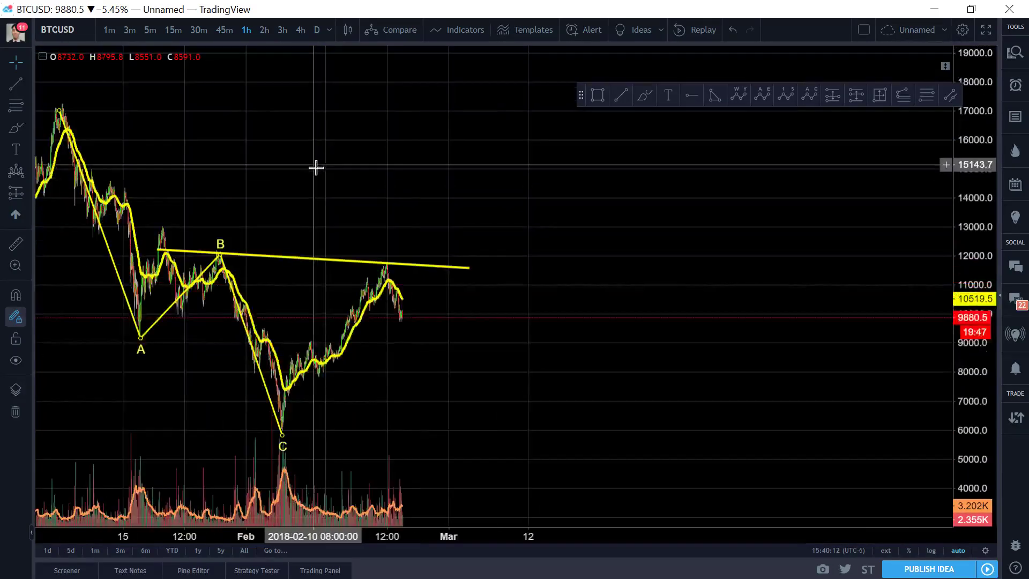
drag(663, 225, 829, 252)
scroll(828, 252, up, 2)
drag(635, 341, 717, 349)
scroll(704, 349, up, 2)
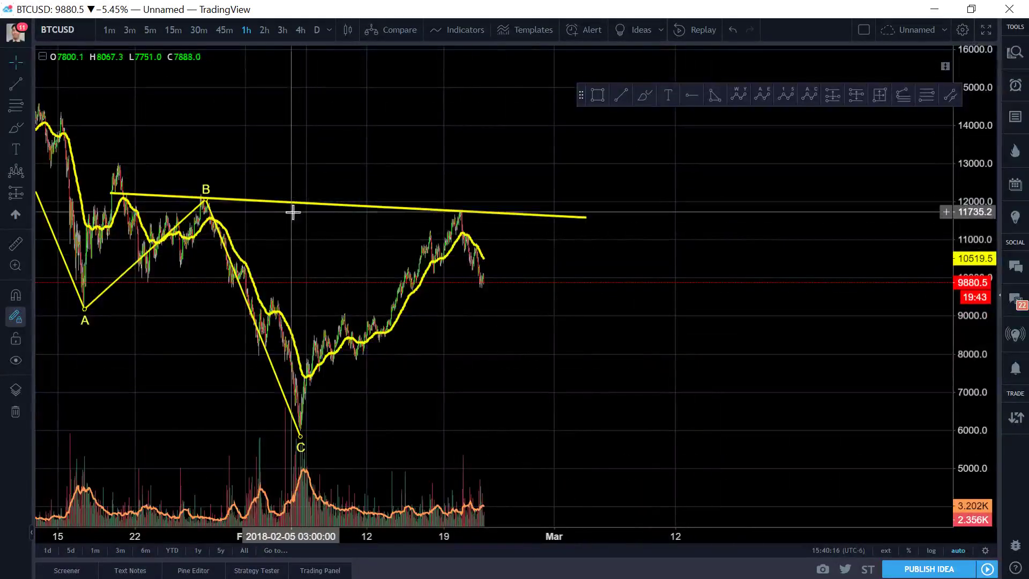
click(310, 205)
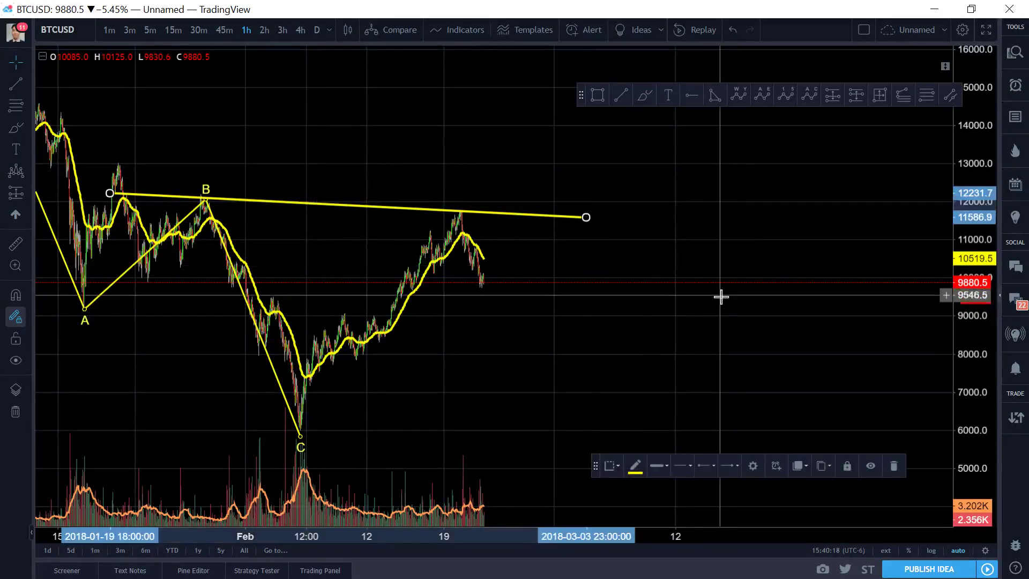
scroll(686, 214, up, 1)
right_click(645, 240)
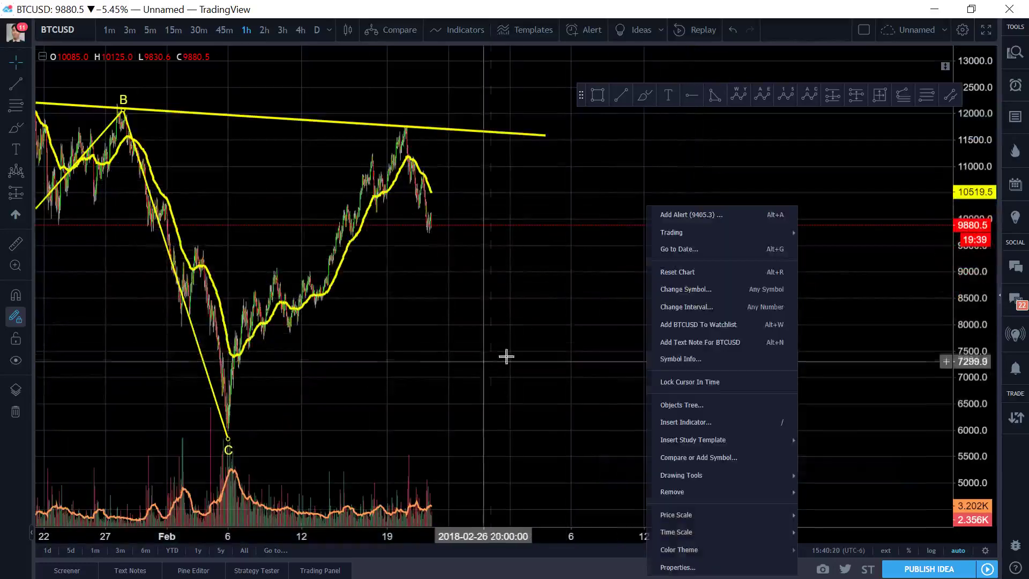
drag(491, 360, 694, 356)
scroll(693, 356, up, 1)
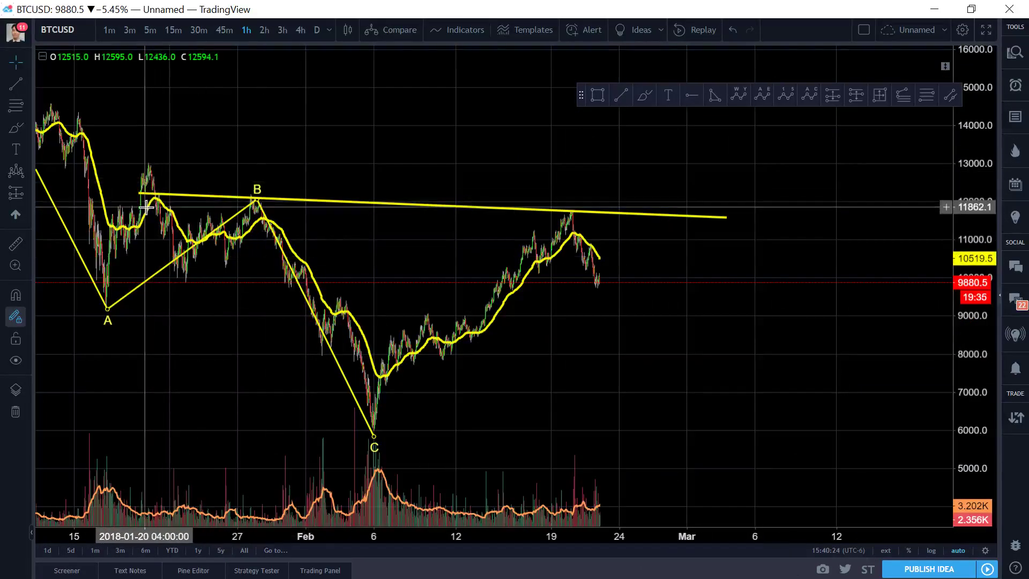
drag(140, 196, 135, 199)
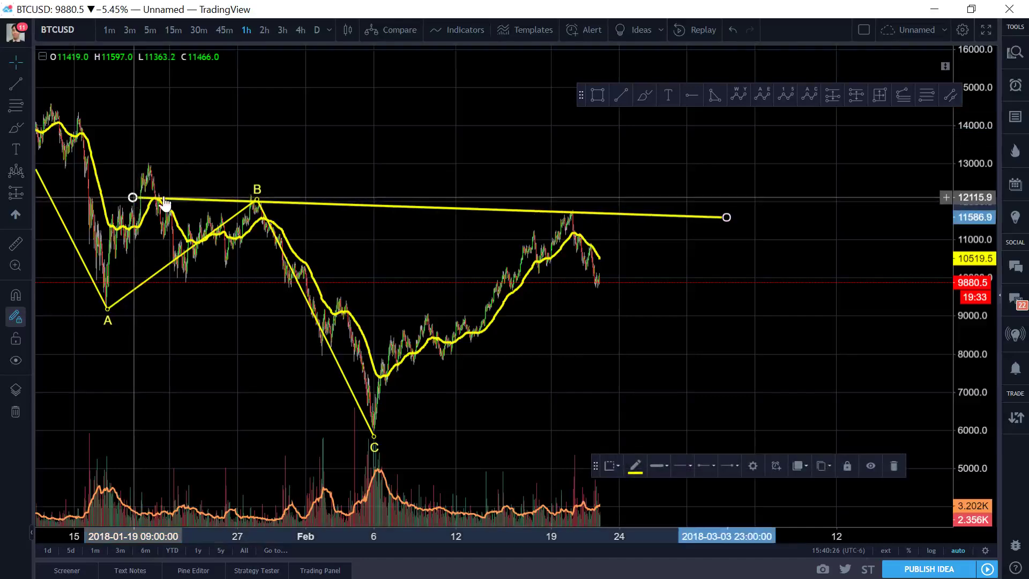
click(785, 333)
Fine-tune point C of the ABC correction at the early February low and raise the trend line's starting point slightly.
scroll(784, 333, up, 3)
drag(702, 310, 926, 321)
scroll(926, 321, down, 2)
drag(765, 375, 592, 383)
drag(329, 437, 326, 440)
click(443, 356)
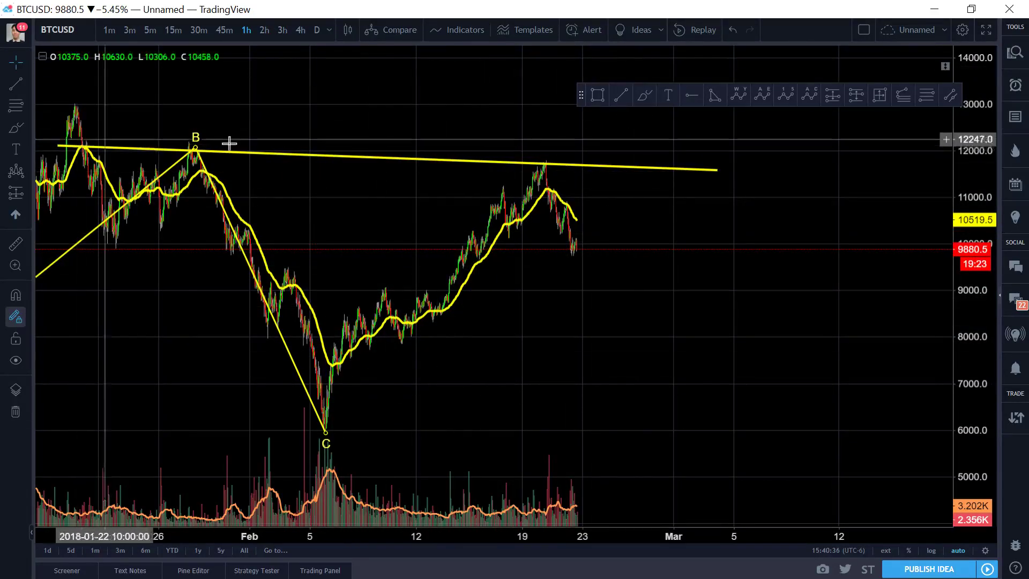
scroll(244, 255, down, 2)
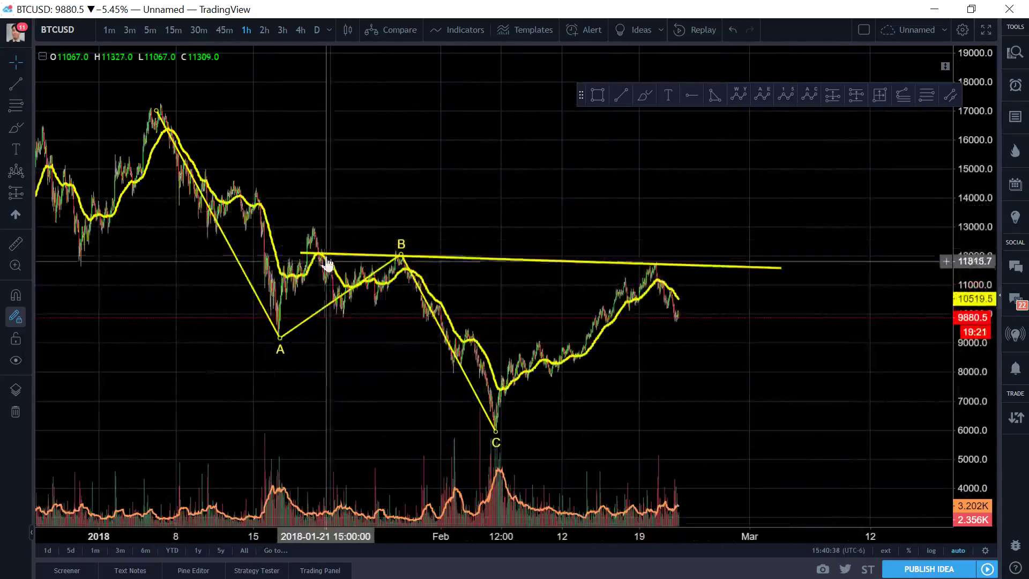
click(302, 259)
Draw a descending trend line from the December 2017 peak at about 20,010 along the January and February tops to about 8,500 in March.
scroll(730, 358, down, 4)
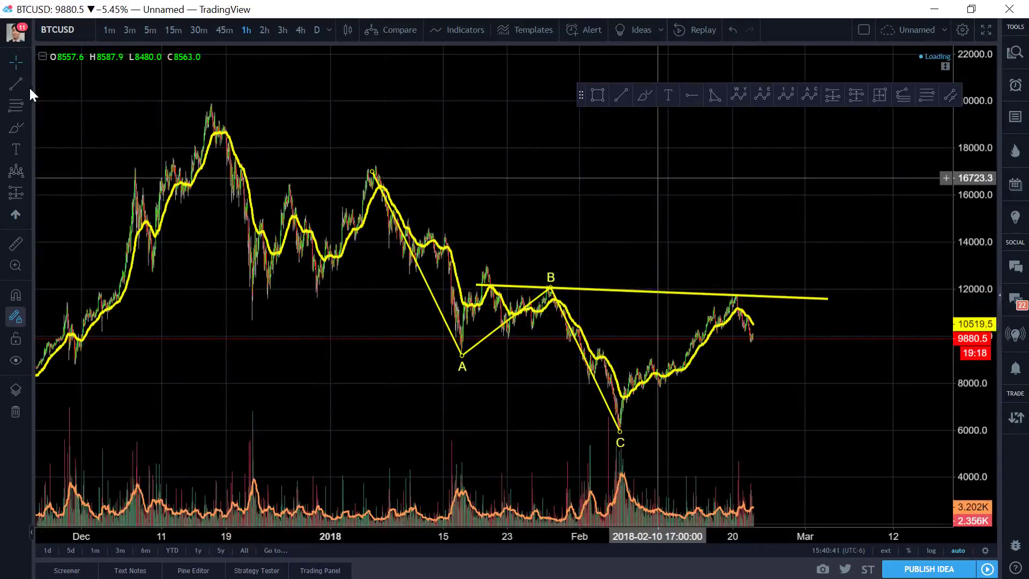
click(31, 86)
click(40, 81)
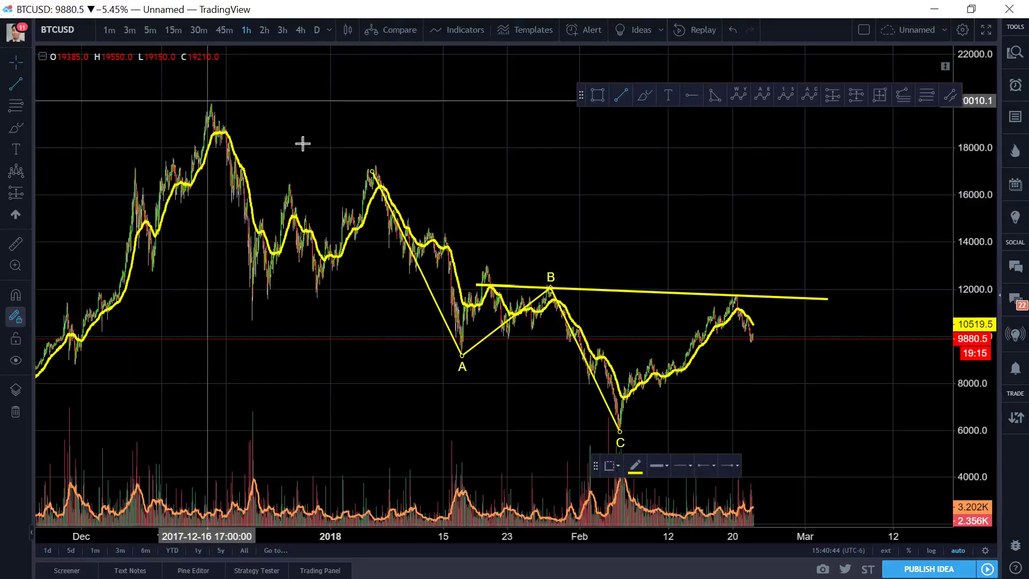
click(207, 101)
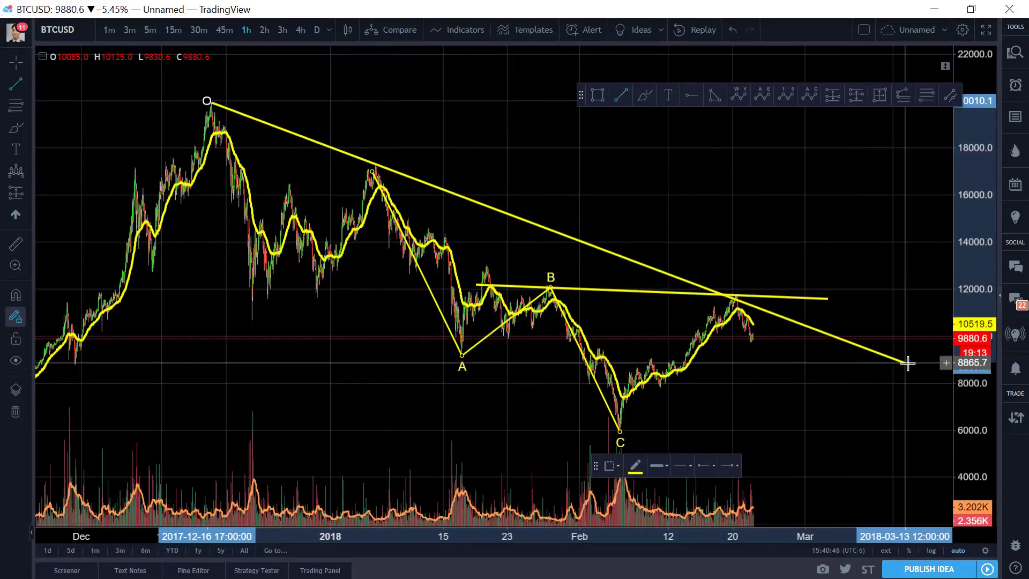
click(945, 370)
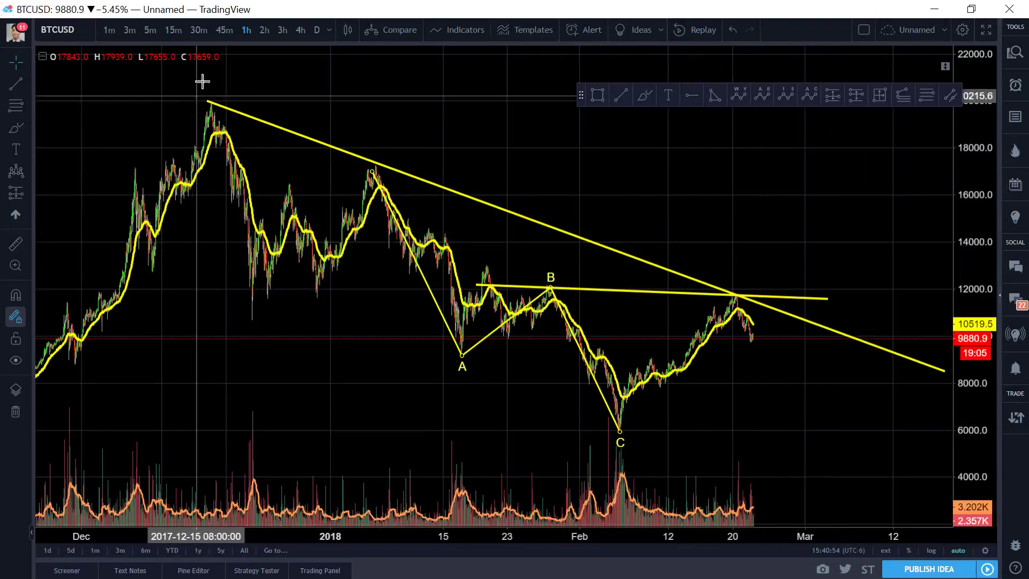
Switch the chart to the 30-minute interval and on to the 15-minute interval for the latest price action.
scroll(846, 306, up, 6)
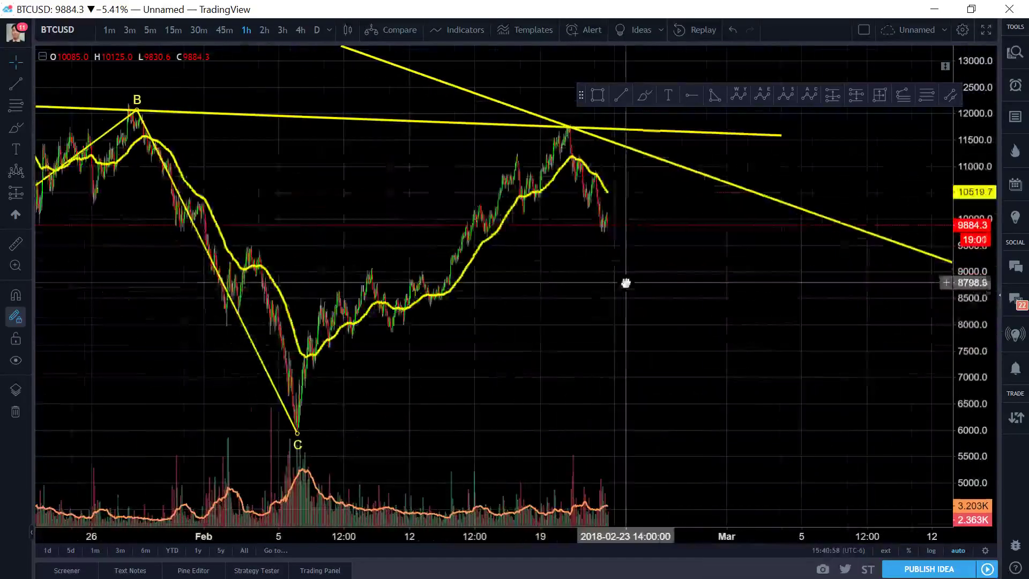
scroll(691, 280, up, 5)
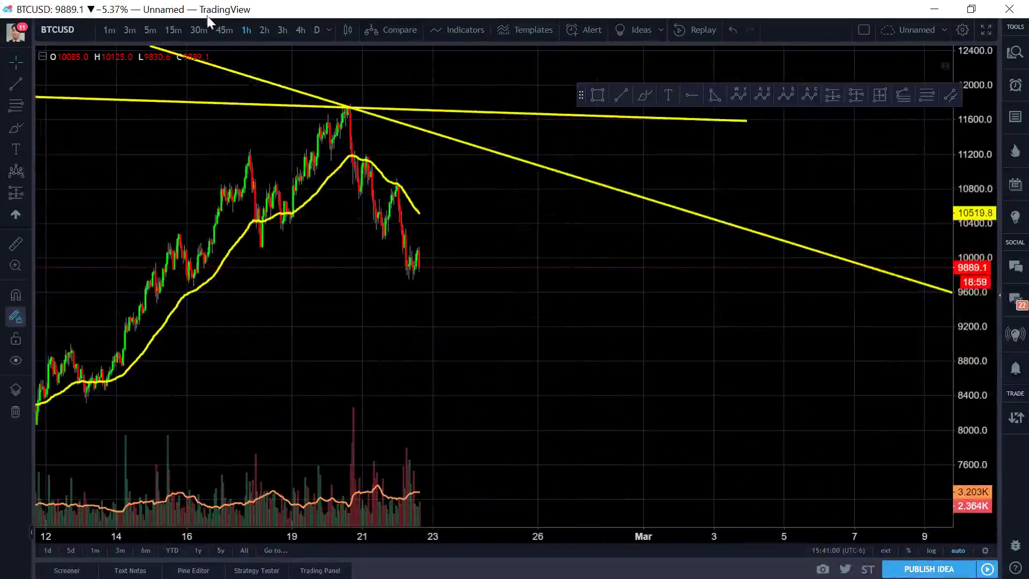
click(199, 31)
scroll(930, 395, up, 3)
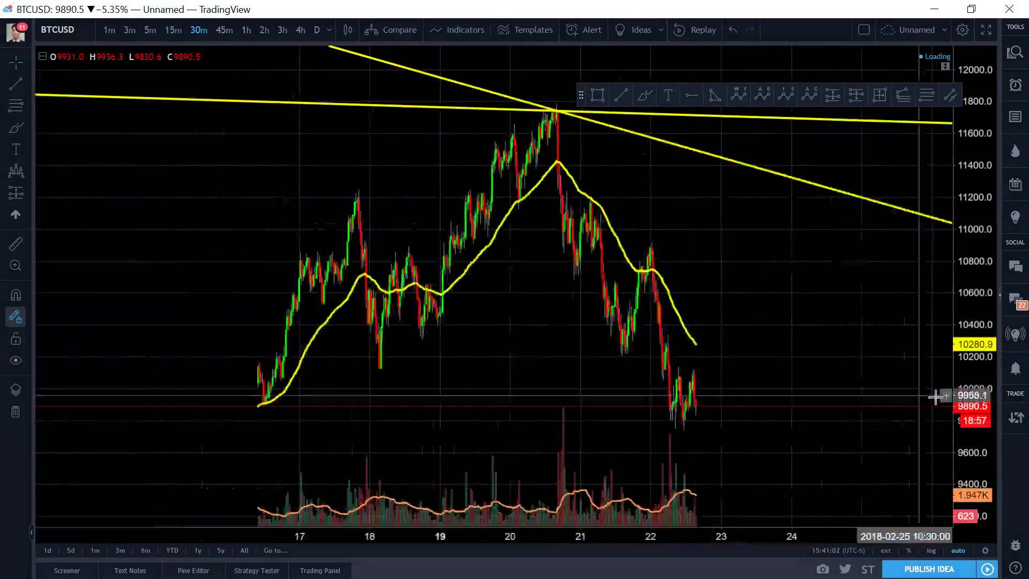
scroll(870, 419, up, 2)
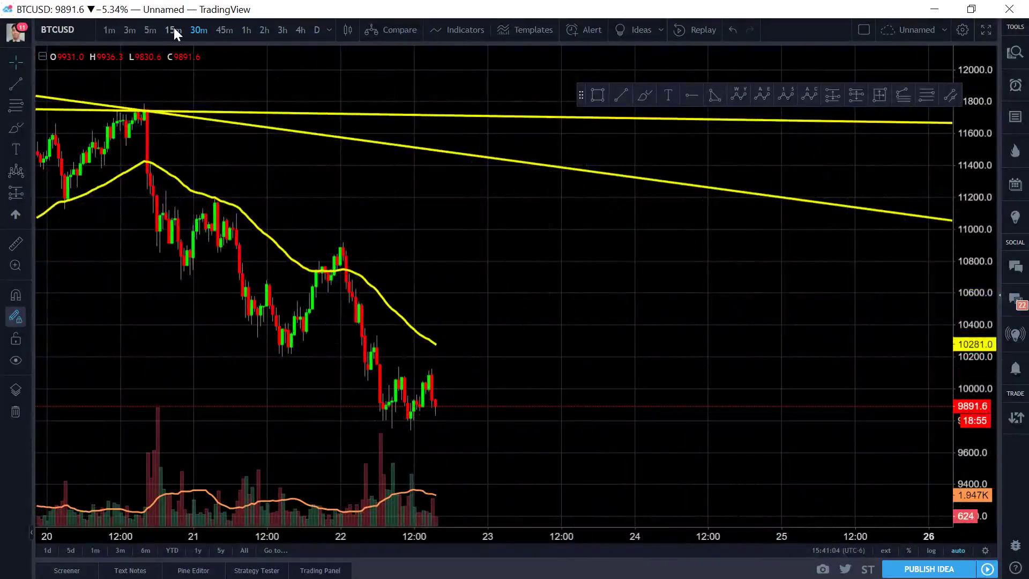
click(174, 31)
scroll(473, 320, down, 5)
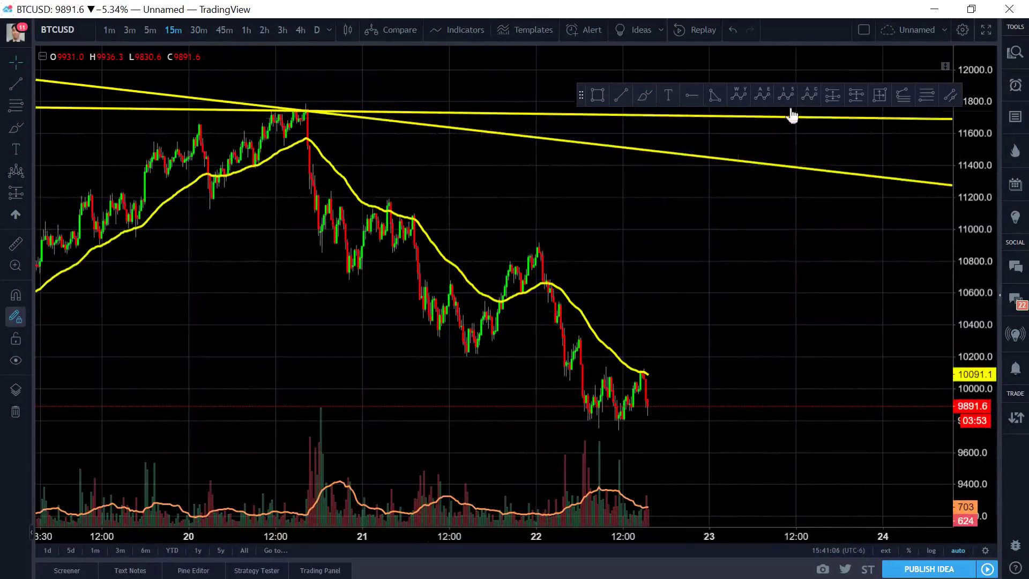
Draw a descending parallel channel from about 11,775 on 20 February 2018 to about 9,814 on 23 February, with its lower line through about 9,788.
click(952, 99)
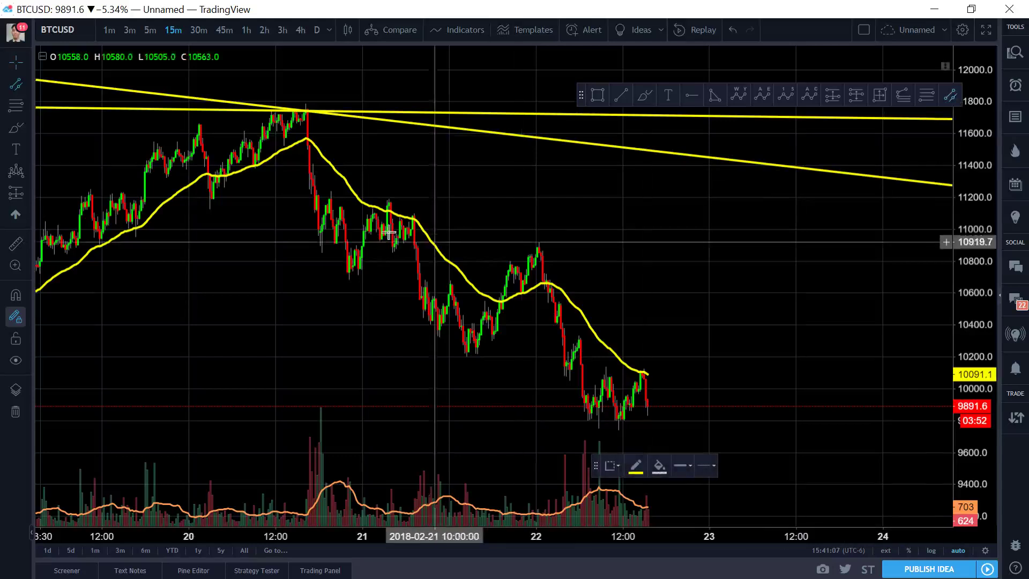
click(303, 106)
click(833, 418)
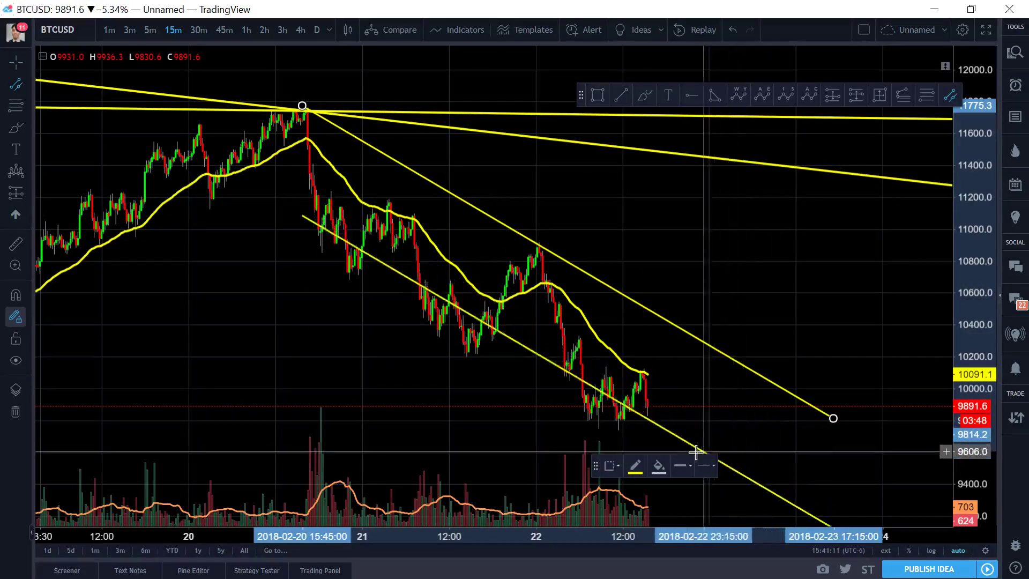
click(603, 424)
click(728, 276)
scroll(728, 277, up, 5)
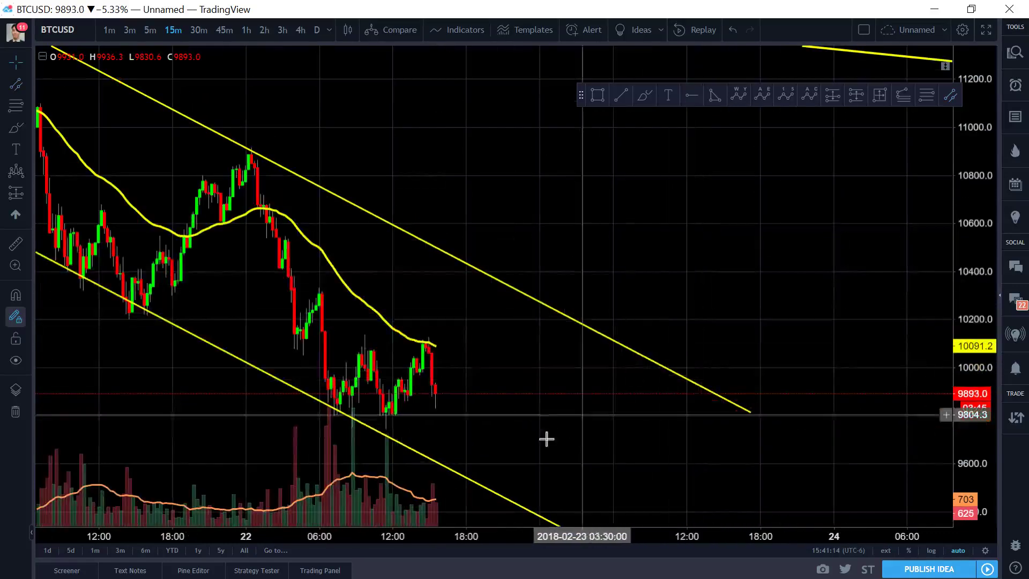
scroll(529, 441, down, 4)
scroll(530, 440, down, 2)
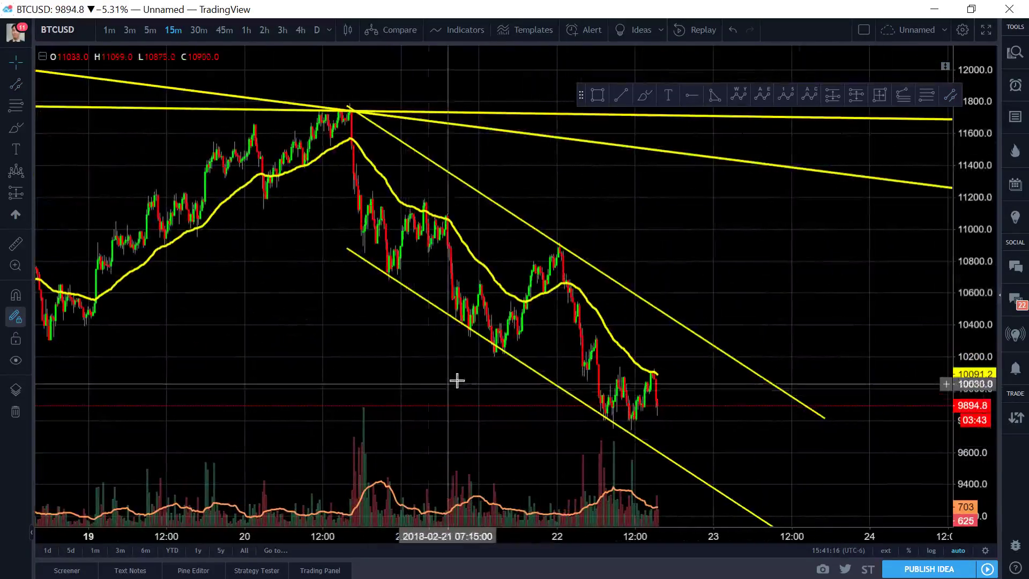
Shift the channel to start at about 11,840 on 20 February and raise its lower boundary against the lows.
drag(534, 378, 507, 361)
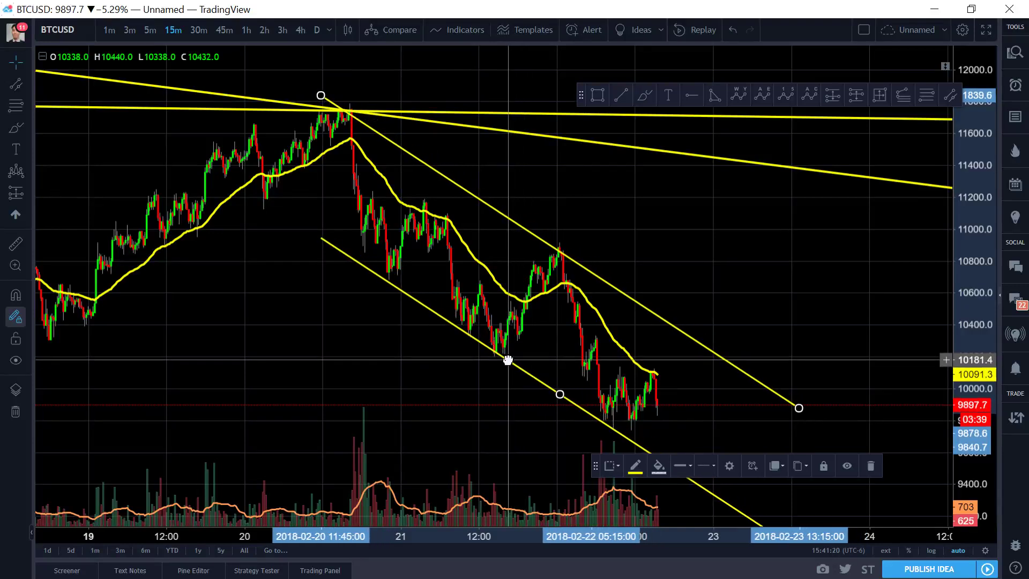
click(650, 346)
drag(560, 396, 554, 378)
click(826, 280)
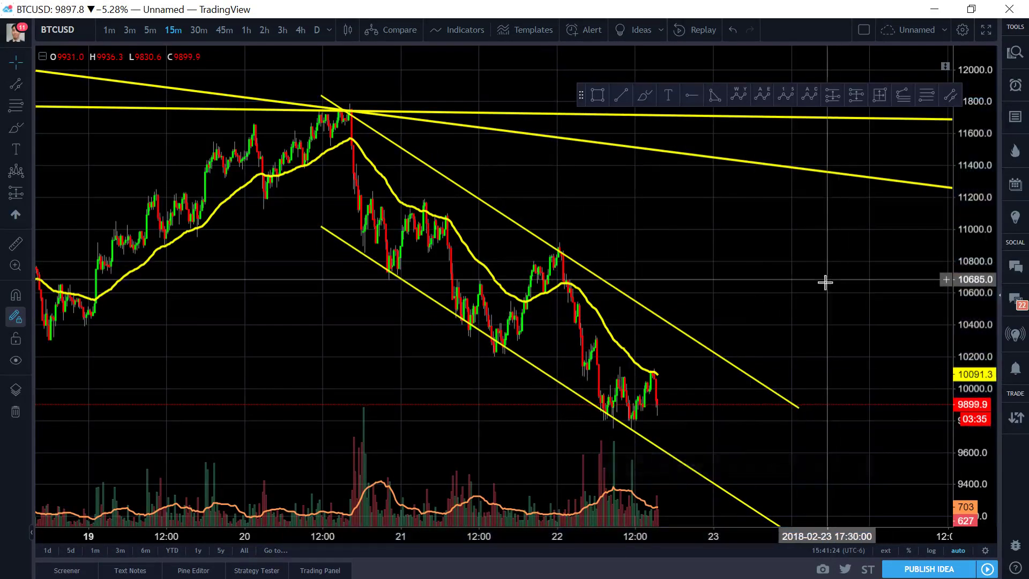
Switch the chart to the 1-hour interval and frame the rise from the early February low to the latest pullback.
scroll(825, 282, down, 8)
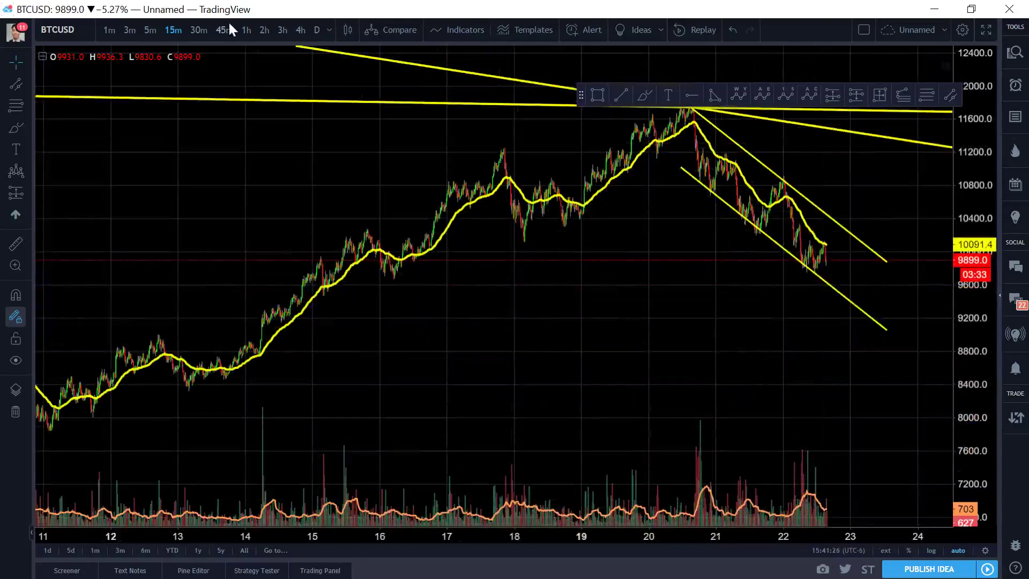
click(245, 31)
scroll(776, 322, up, 3)
drag(776, 326, 572, 325)
Add a Fibonacci retracement from about 5,964 at the early February low level up to about 11,816, moving the floating drawing tools out of the way.
click(932, 100)
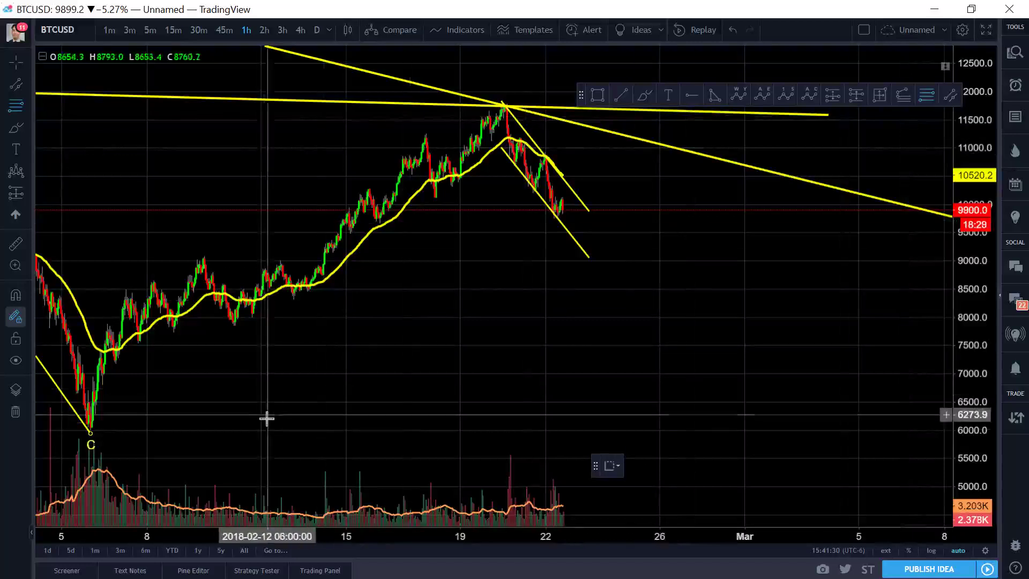
click(262, 432)
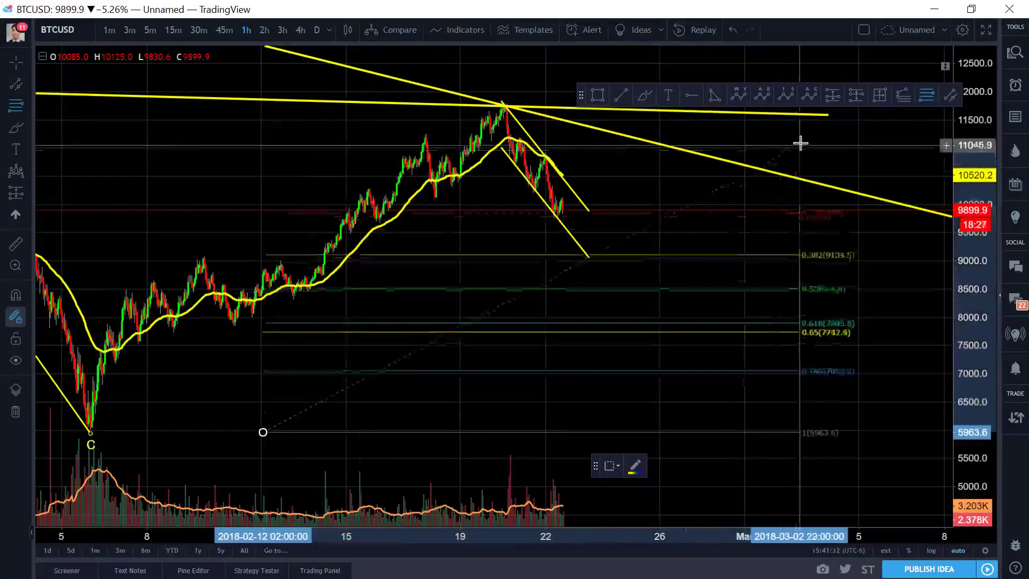
click(574, 95)
drag(588, 85, 589, 66)
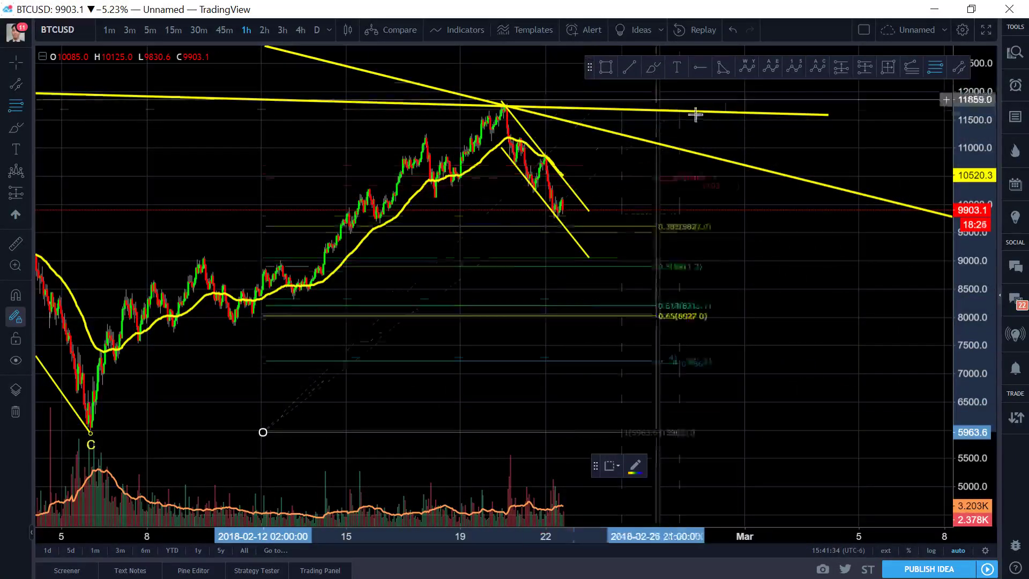
click(725, 102)
scroll(884, 300, up, 5)
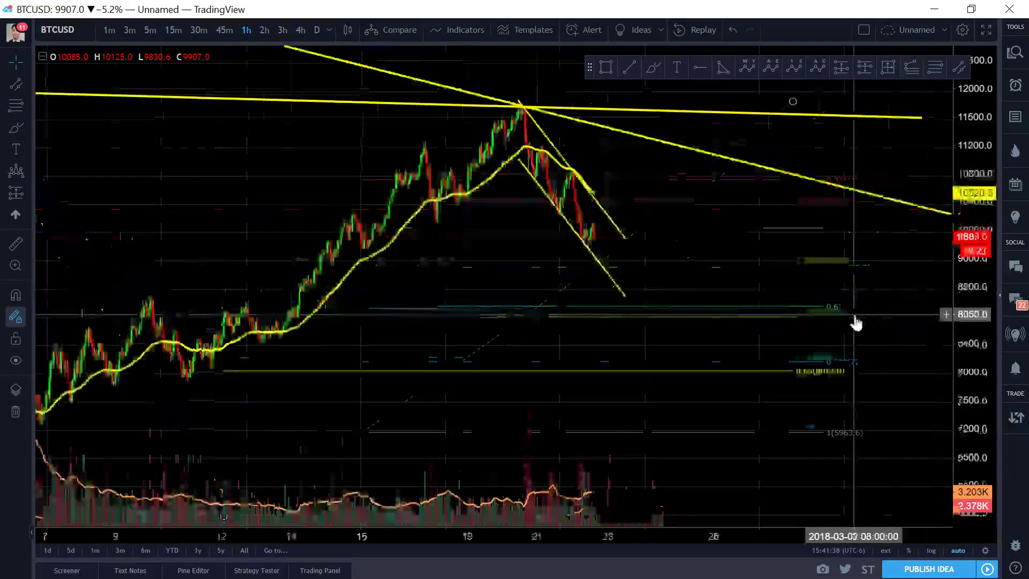
right_click(566, 351)
drag(435, 395, 553, 395)
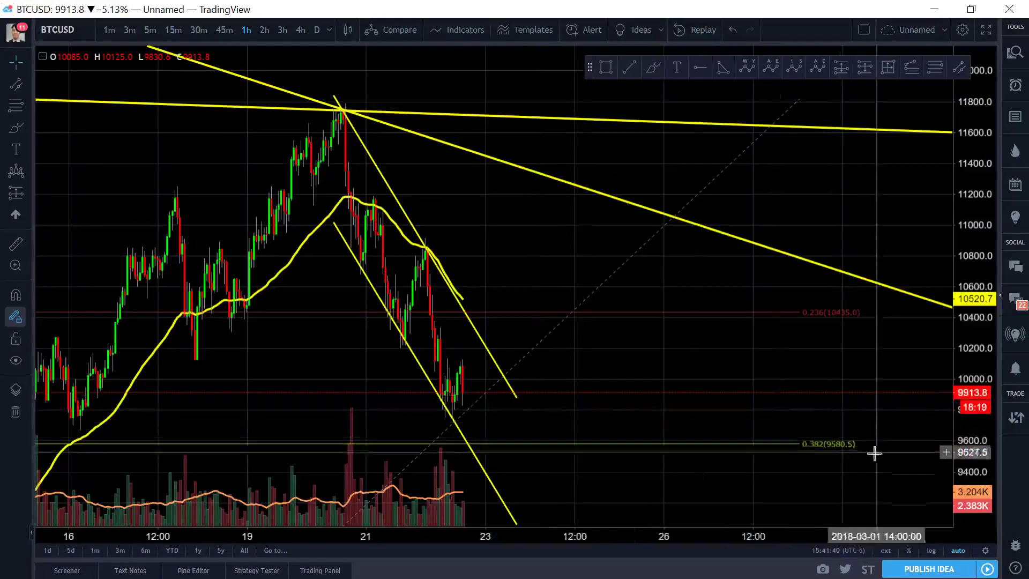
drag(620, 482, 772, 369)
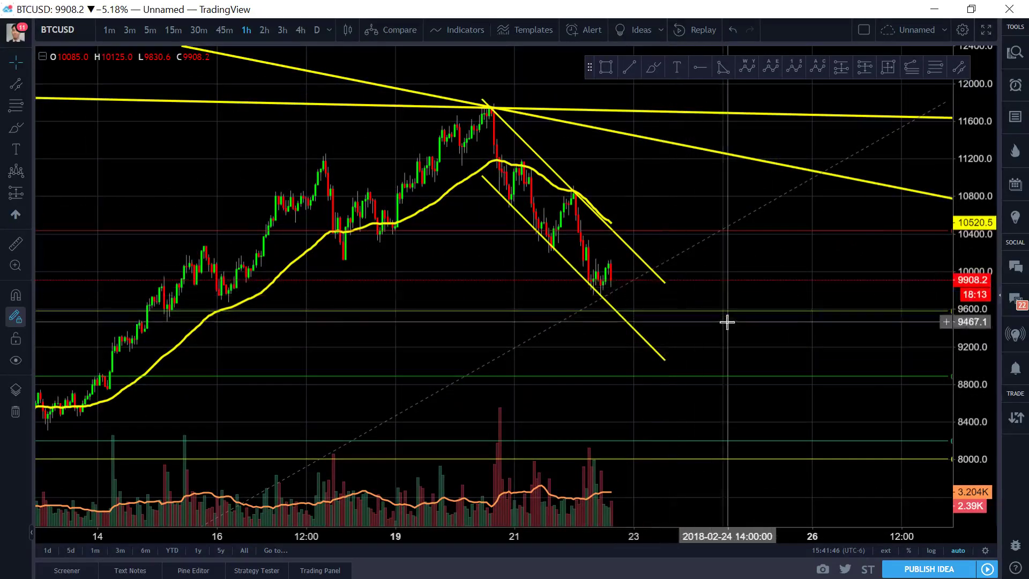
Label the pullback as a descending five-wave Elliott impulse from about 11,787 through 10,655, 11,180, 10,170 and 10,898 to 9,731.
scroll(726, 322, up, 3)
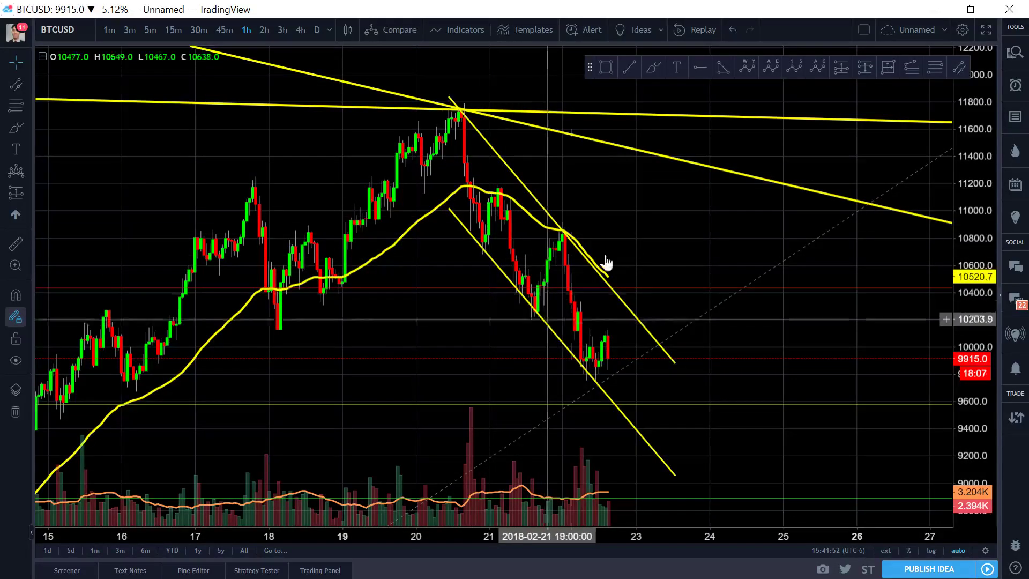
scroll(627, 193, up, 2)
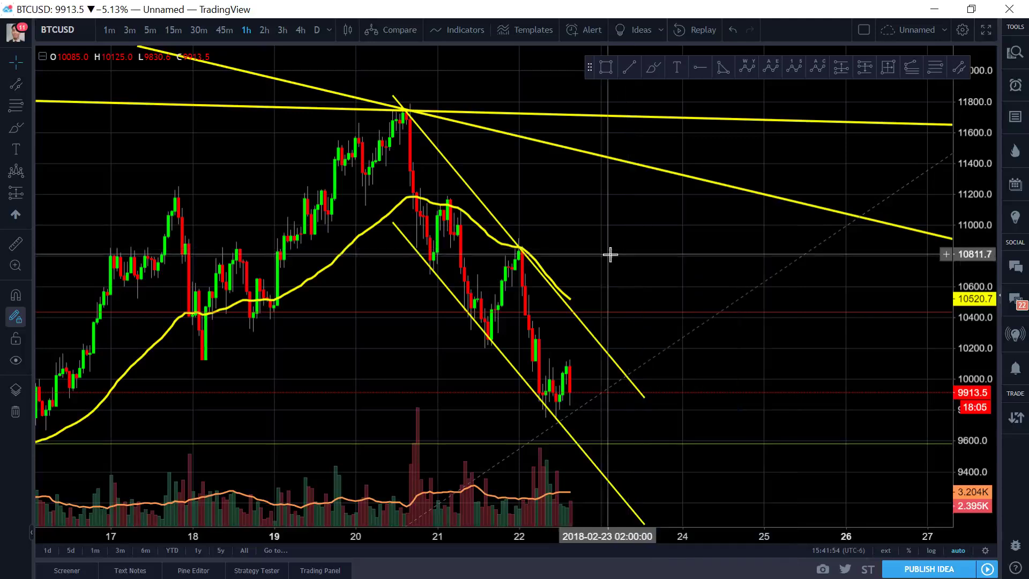
click(890, 71)
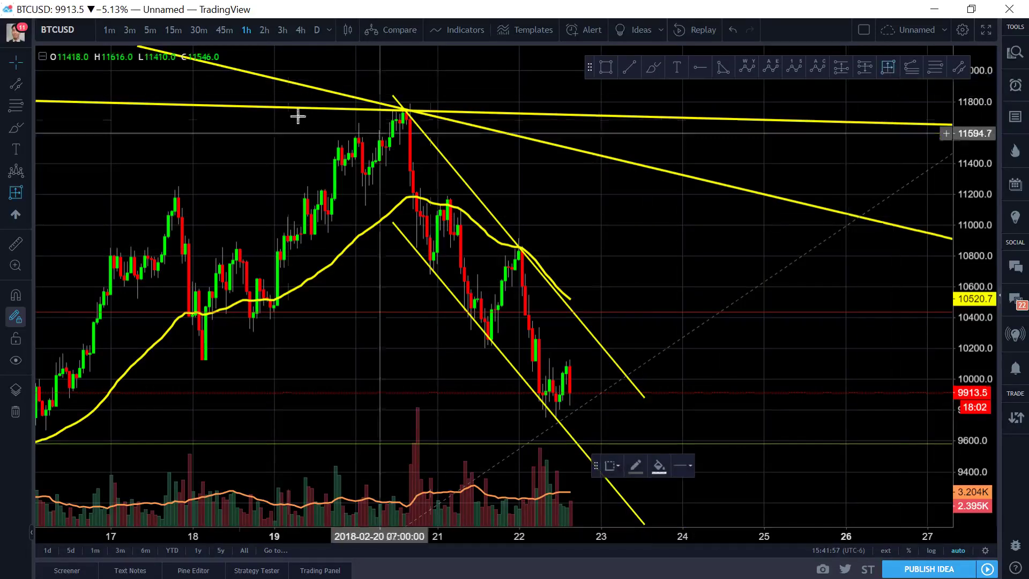
click(798, 75)
click(406, 103)
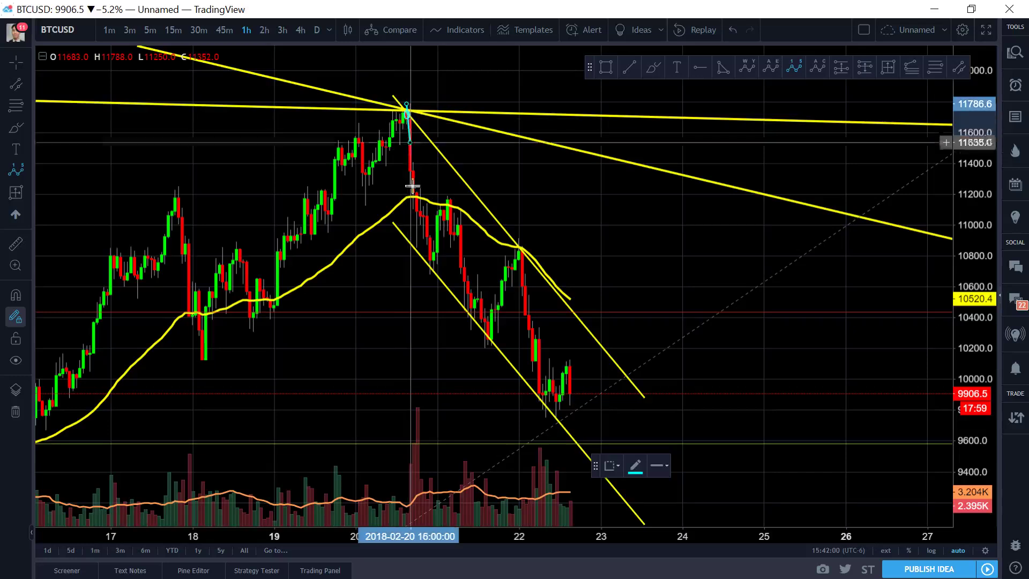
click(429, 278)
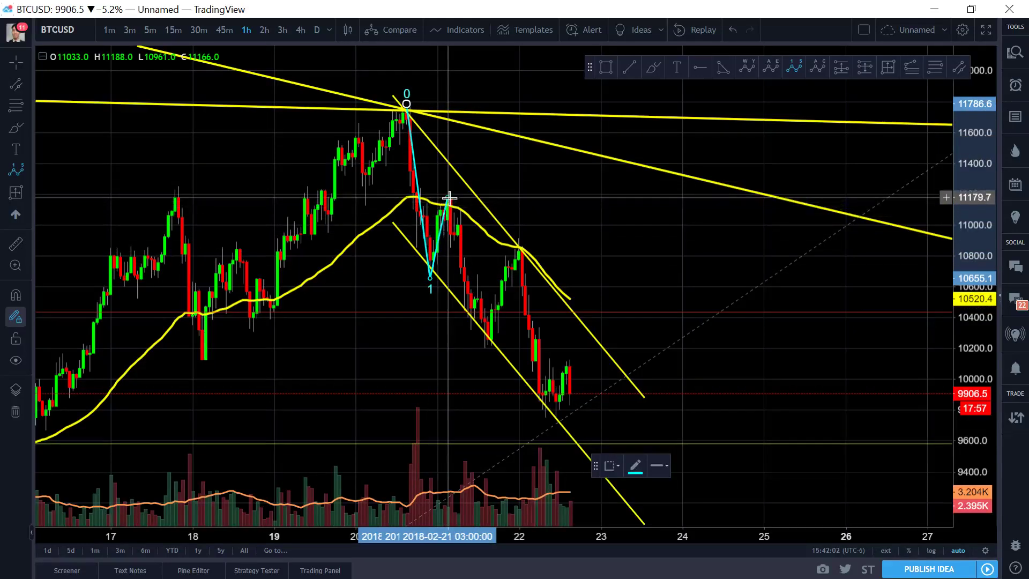
click(448, 198)
click(488, 351)
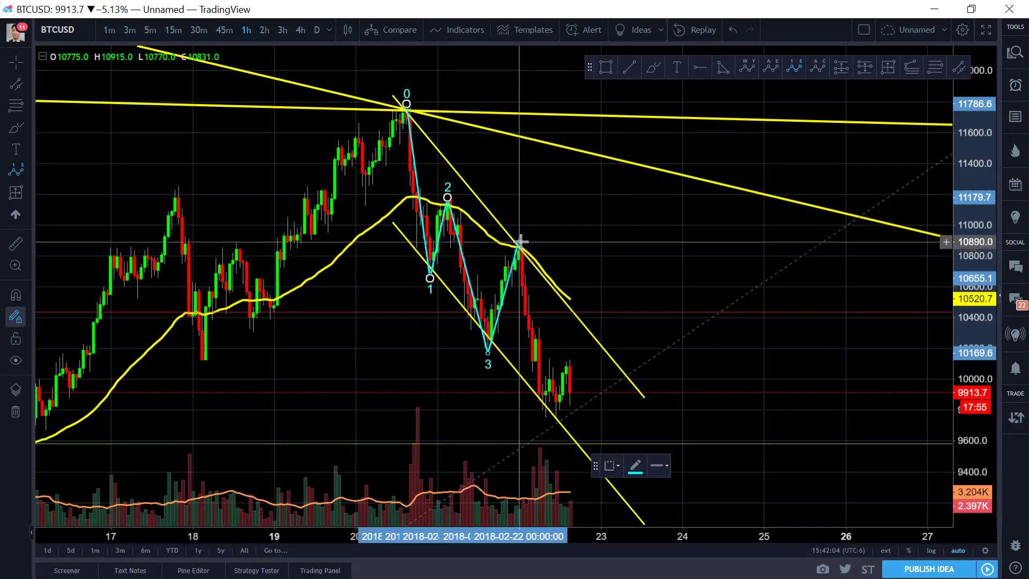
click(519, 241)
click(555, 420)
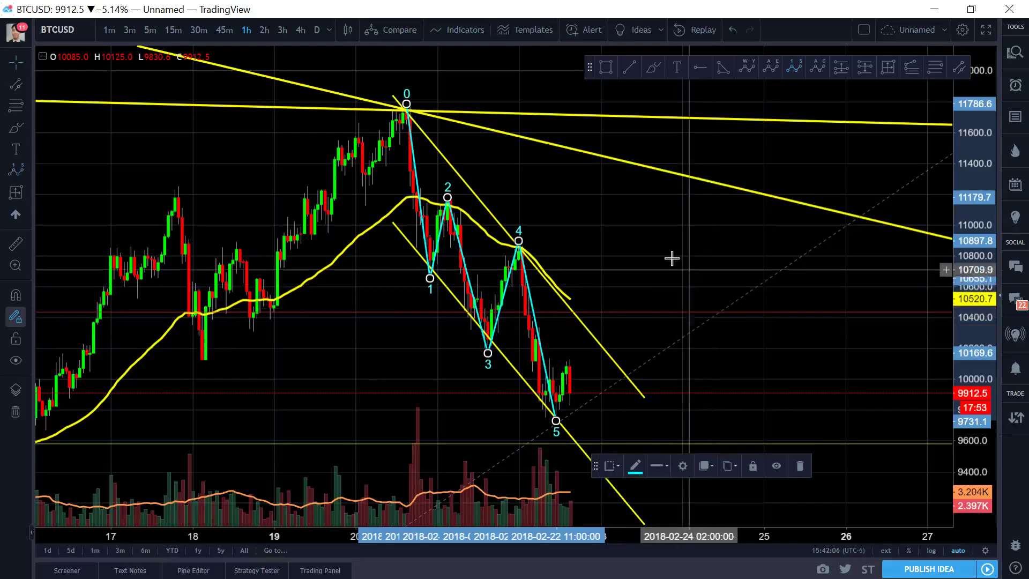
Place date and price ranges beside wave 1, from about 11,787 to 10,655, and beside wave 3, from about 11,162 to 10,200.
drag(651, 245, 673, 243)
scroll(674, 239, up, 2)
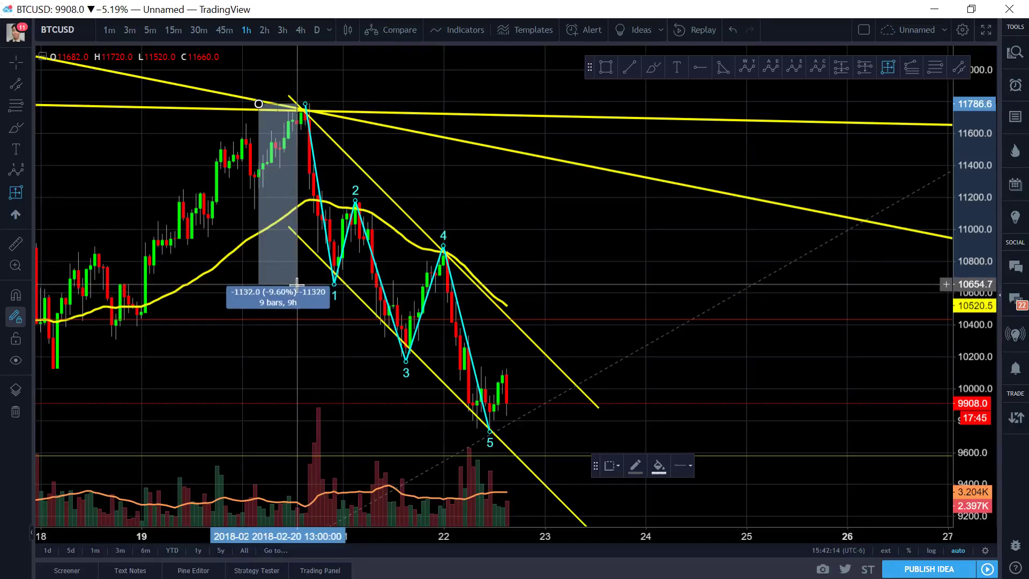
click(300, 284)
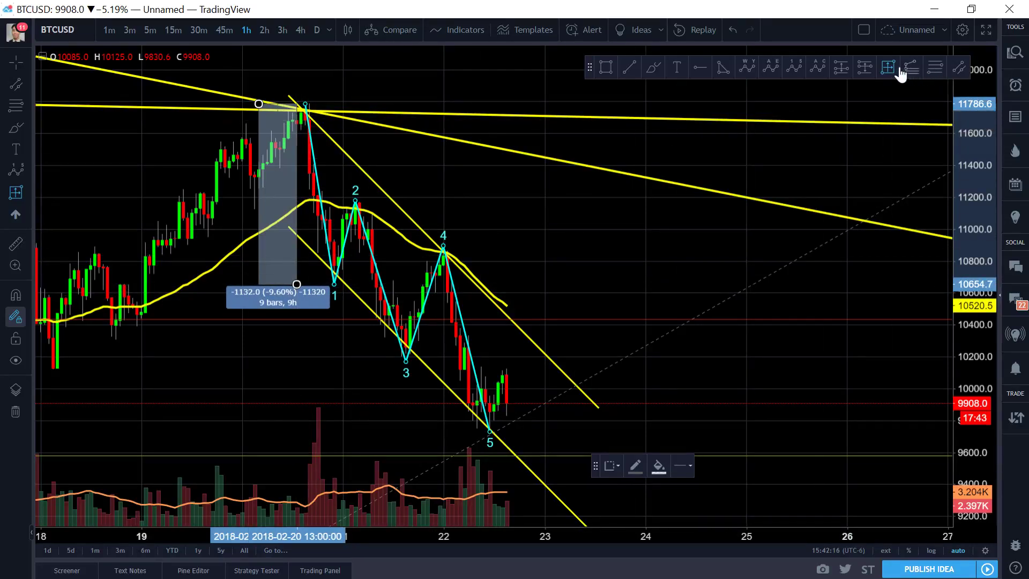
click(369, 203)
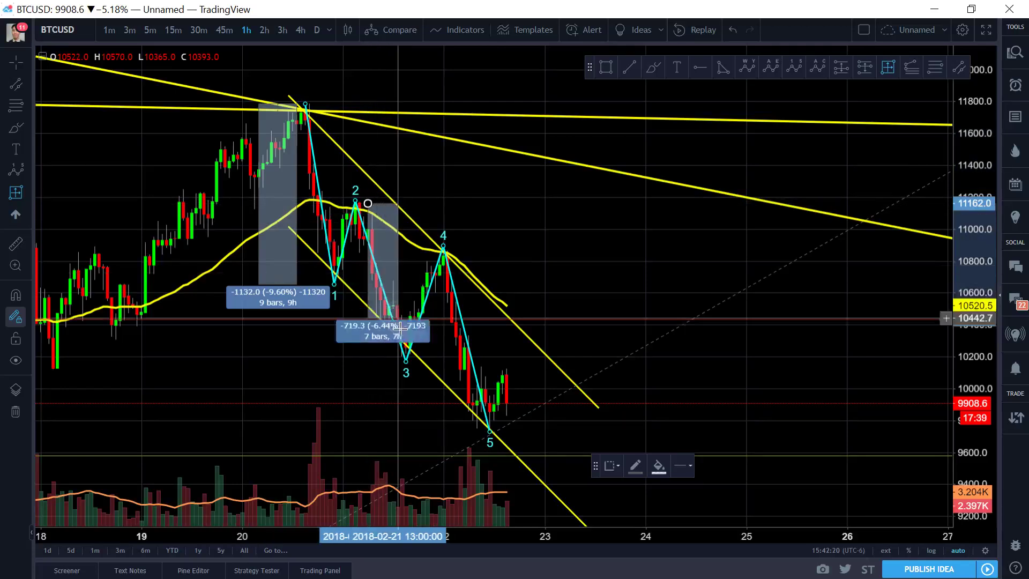
click(385, 357)
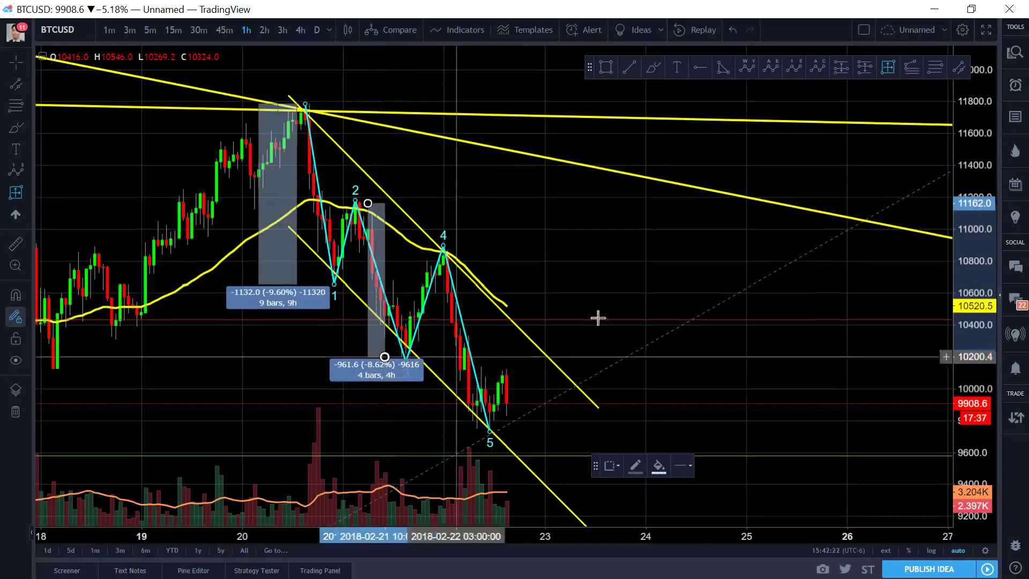
Place a date and price range beside wave 5, from about 10,908 to 9,757.
click(882, 68)
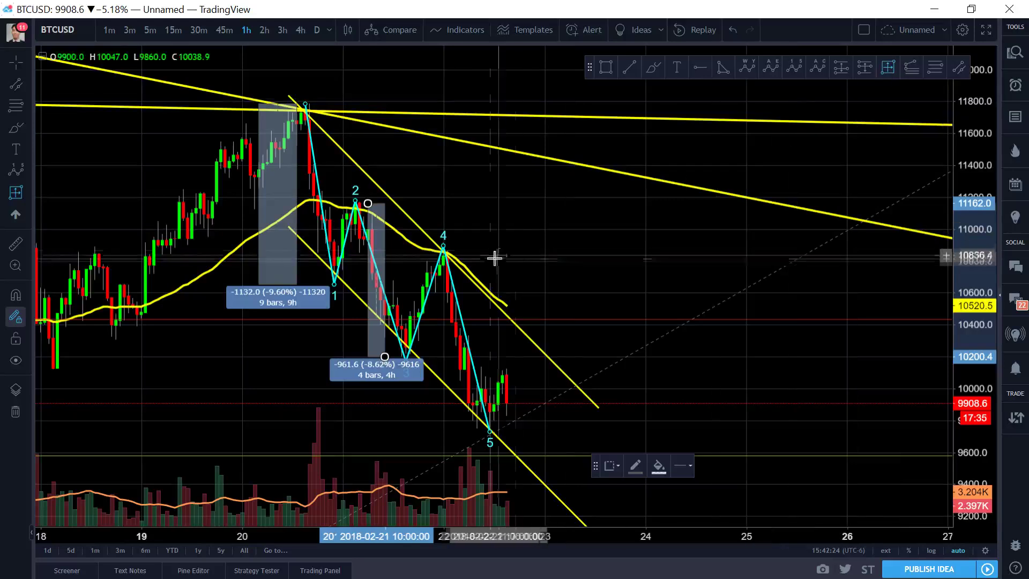
click(491, 244)
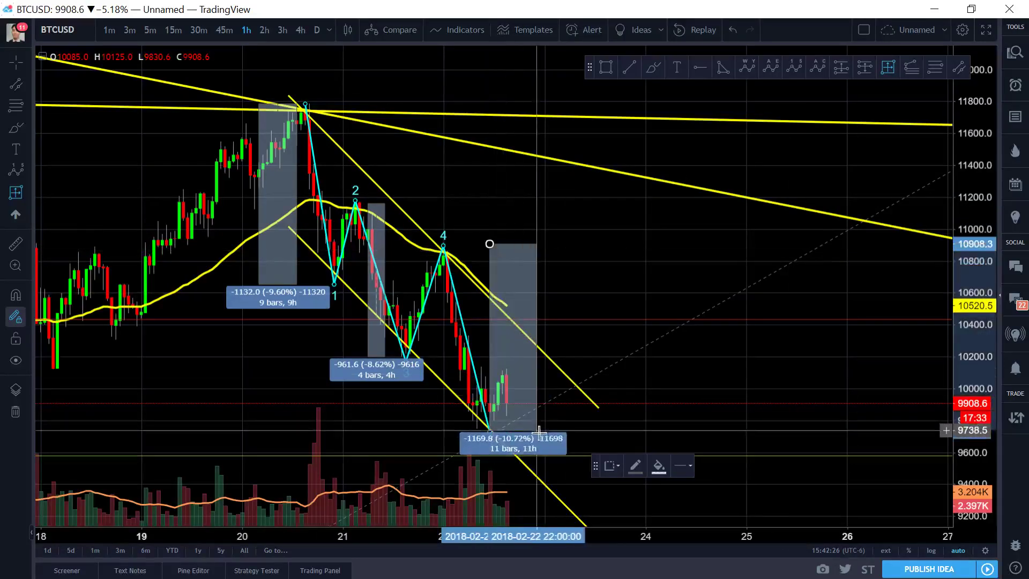
click(542, 426)
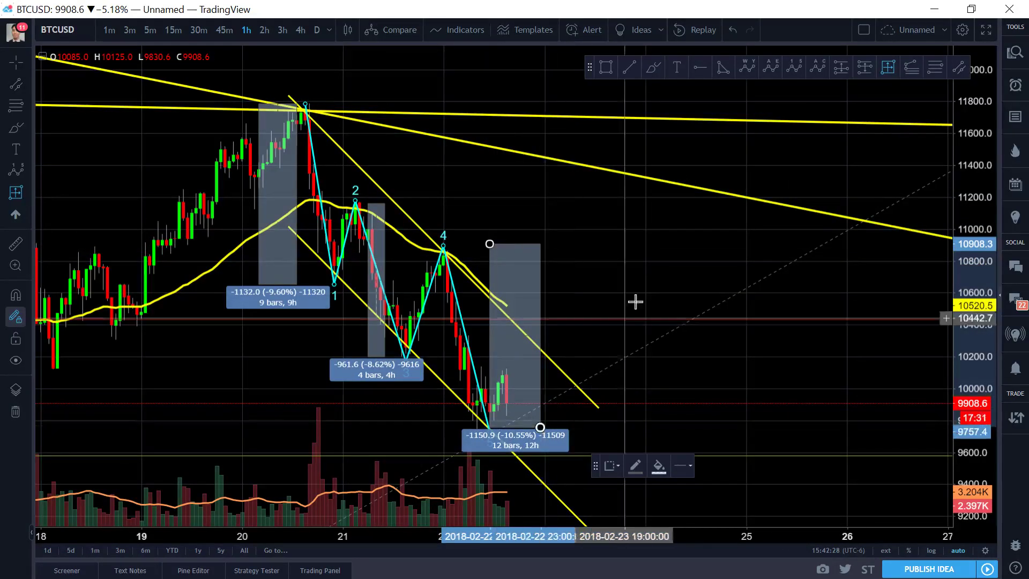
right_click(712, 268)
click(599, 239)
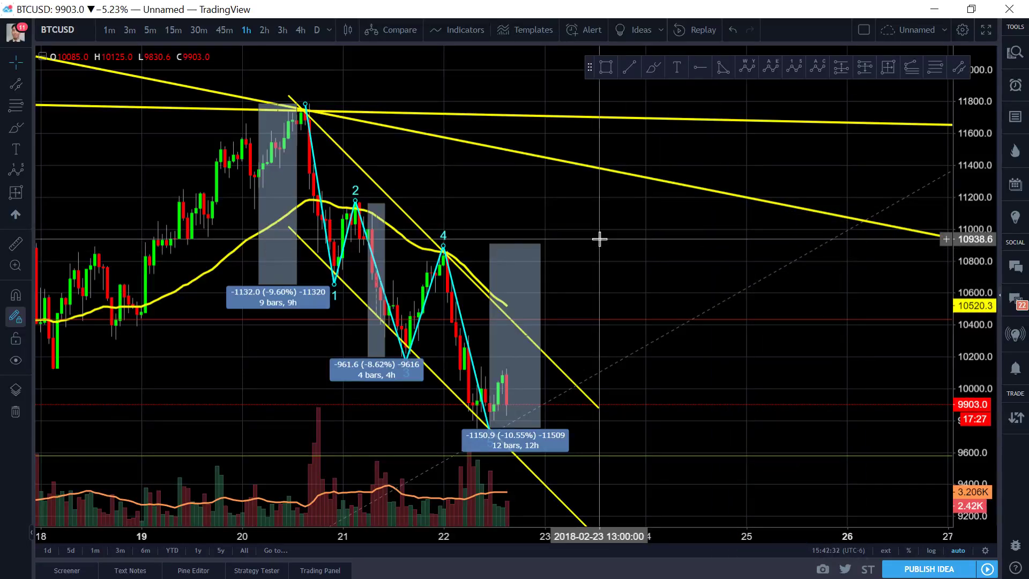
Fine-tune point 4 of the impulse wave to 21 February at about 10,897.
click(443, 248)
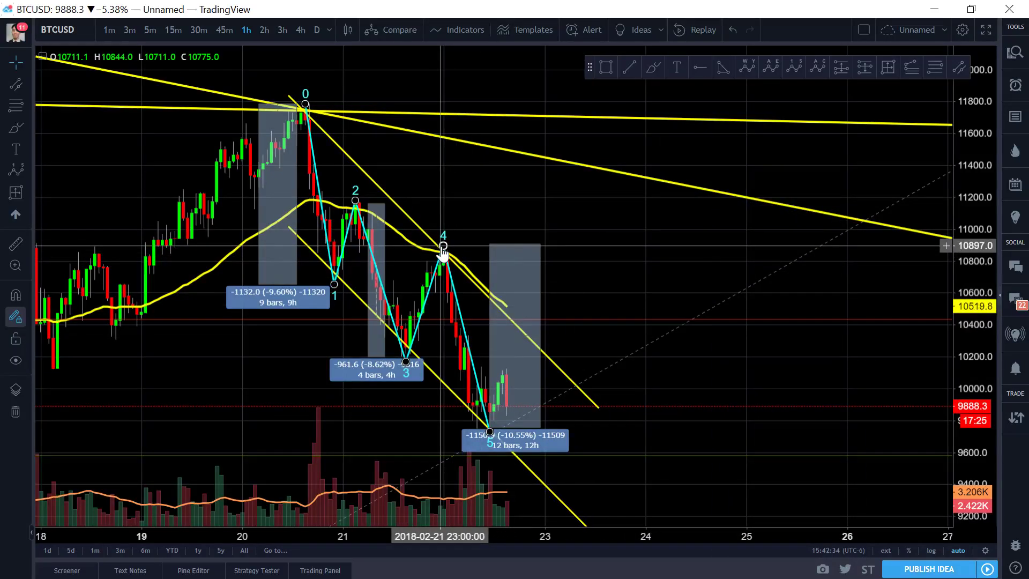
drag(443, 250, 439, 250)
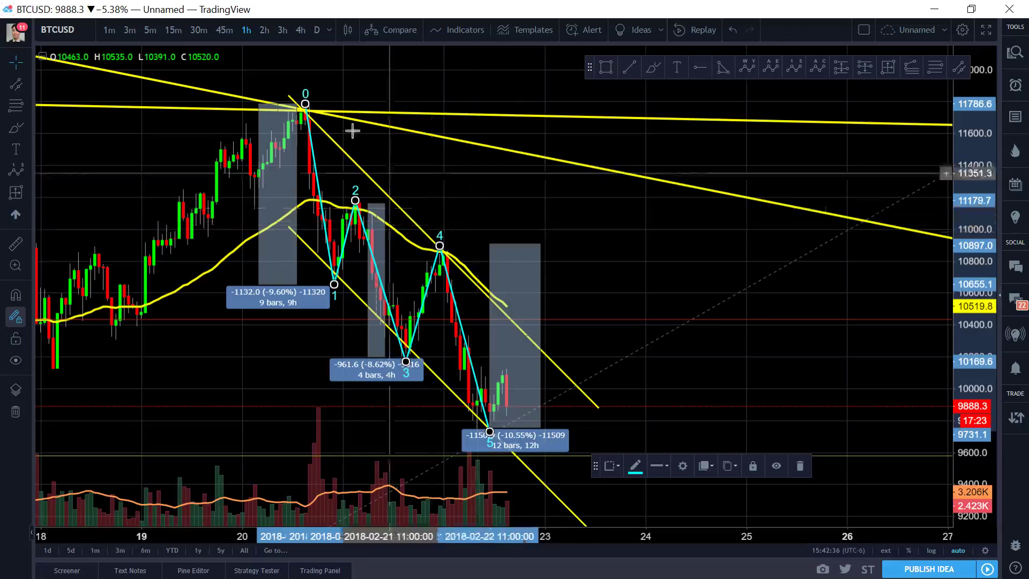
scroll(777, 111, down, 1)
Draw an ABC correction from the 20 February peak, with A at about 9,708, B at about 10,666 and C at about 9,224.
click(815, 71)
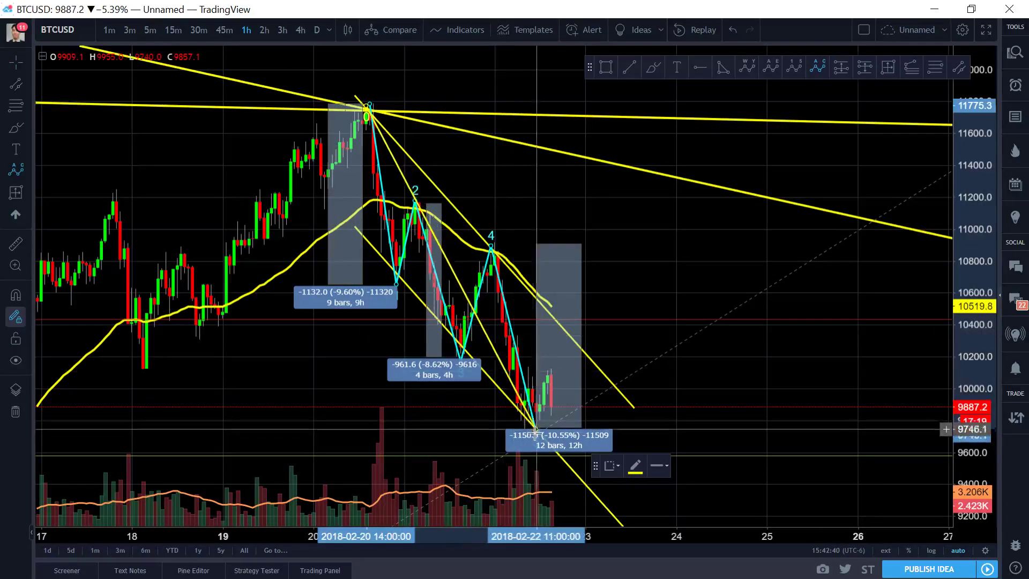
click(634, 282)
click(822, 511)
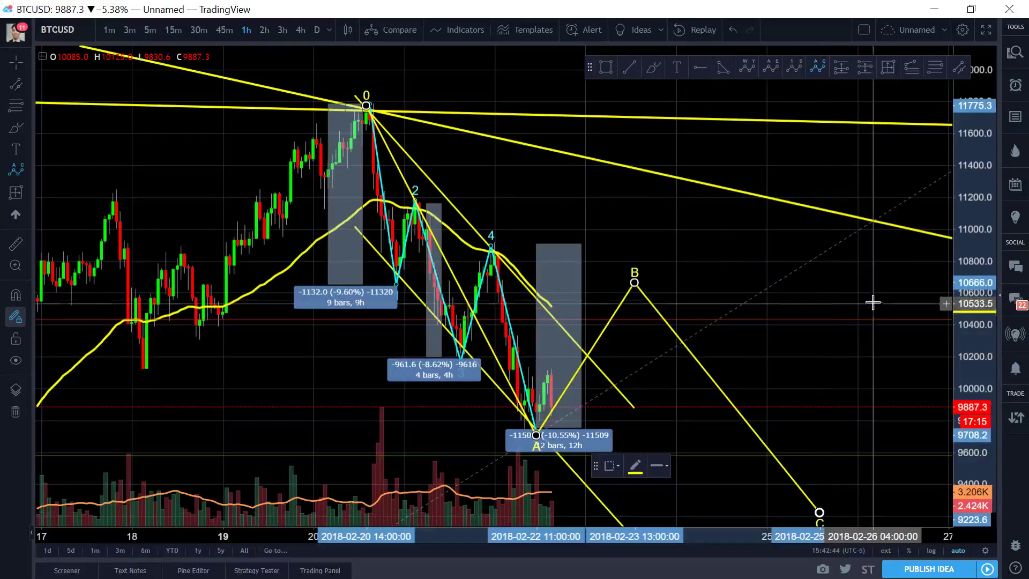
scroll(661, 236, up, 2)
mouse_move(661, 235)
mouse_down()
mouse_move(642, 241)
mouse_move(557, 218)
mouse_move(668, 250)
mouse_up()
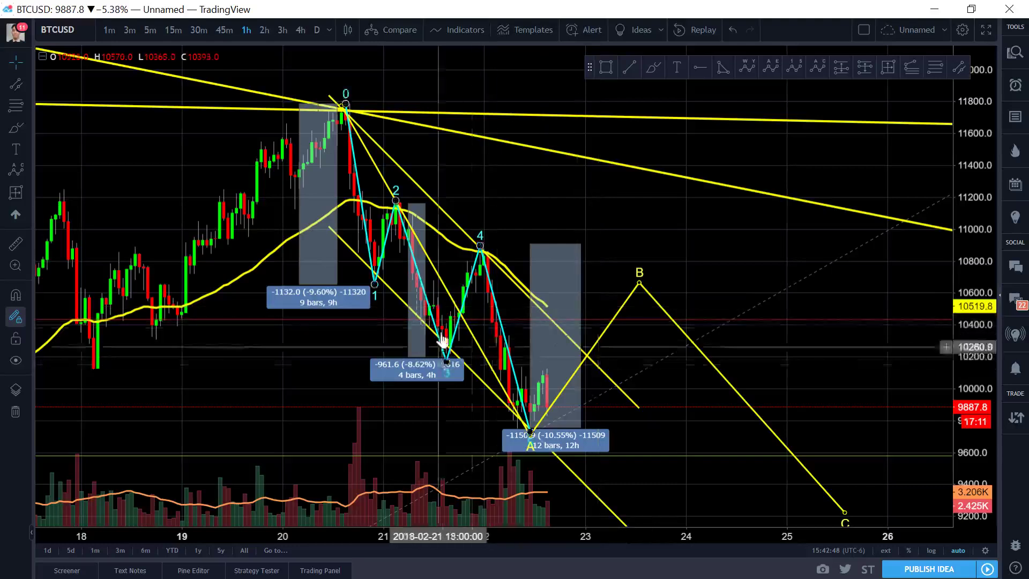
click(411, 272)
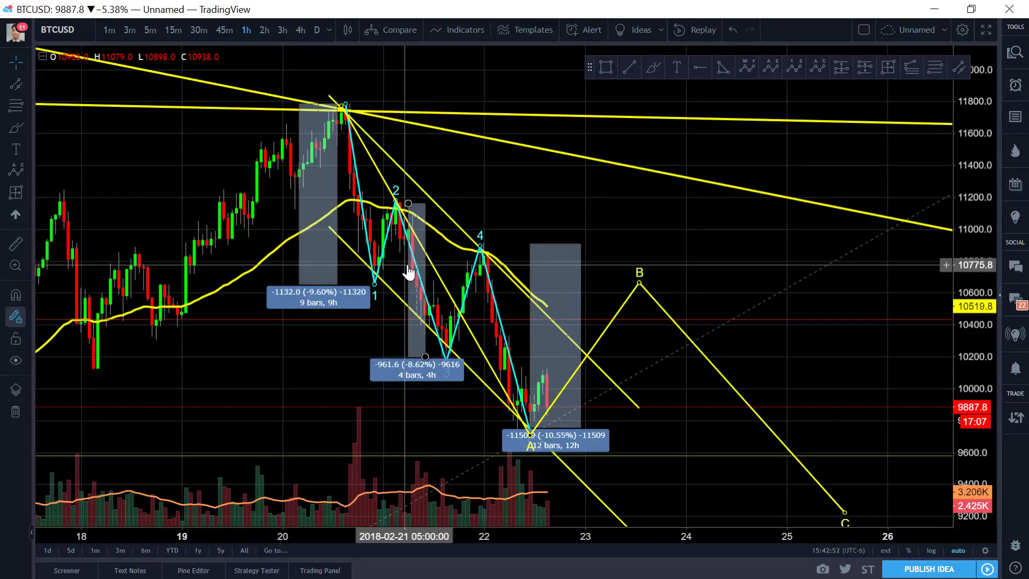
right_click(554, 191)
click(547, 202)
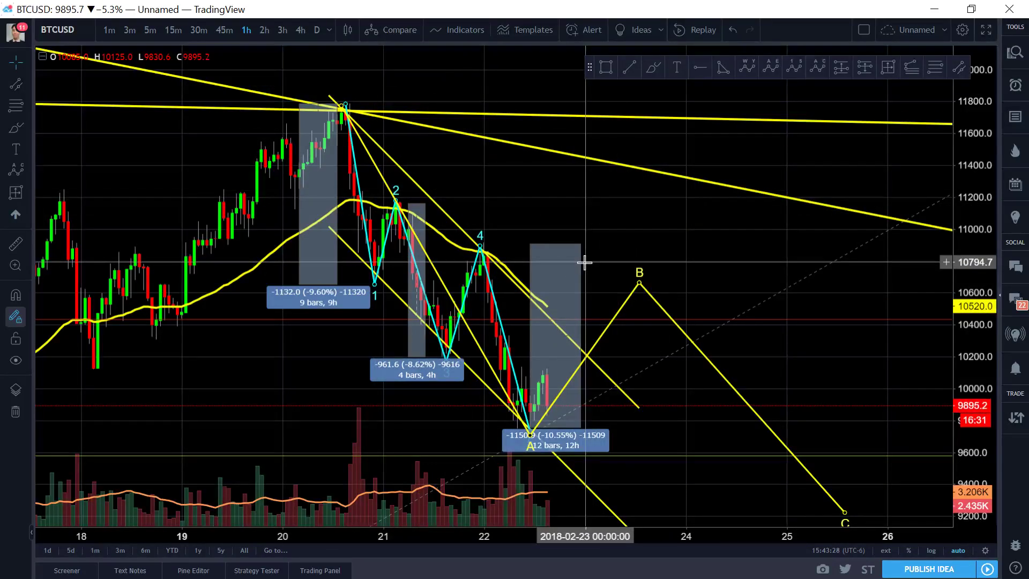
Delete the projected ABC correction, the date and price ranges beside waves 1, 3 and 5, and the five-point impulse wave.
click(615, 321)
key(Delete)
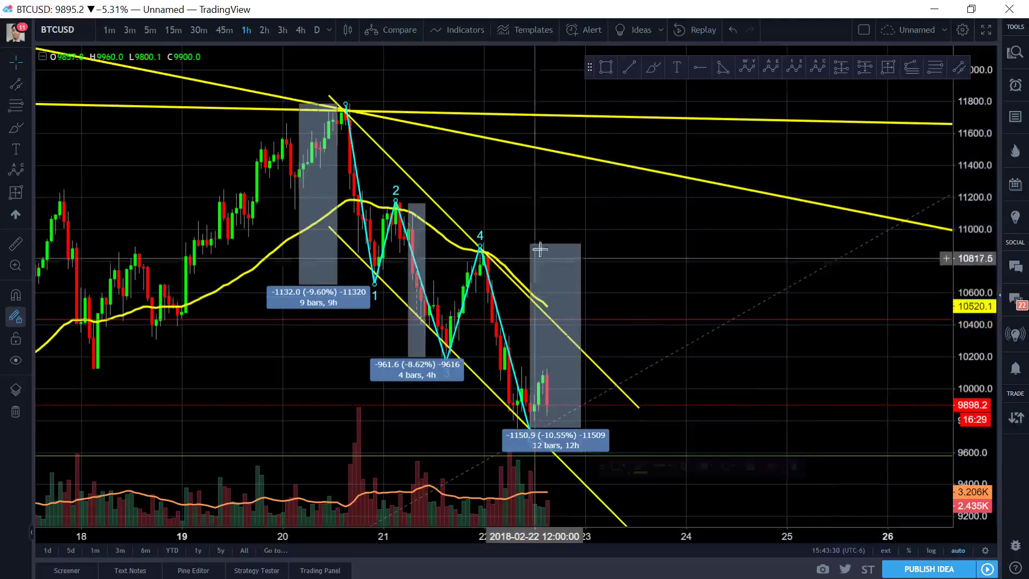
click(538, 251)
key(Delete)
click(426, 206)
key(Delete)
click(344, 178)
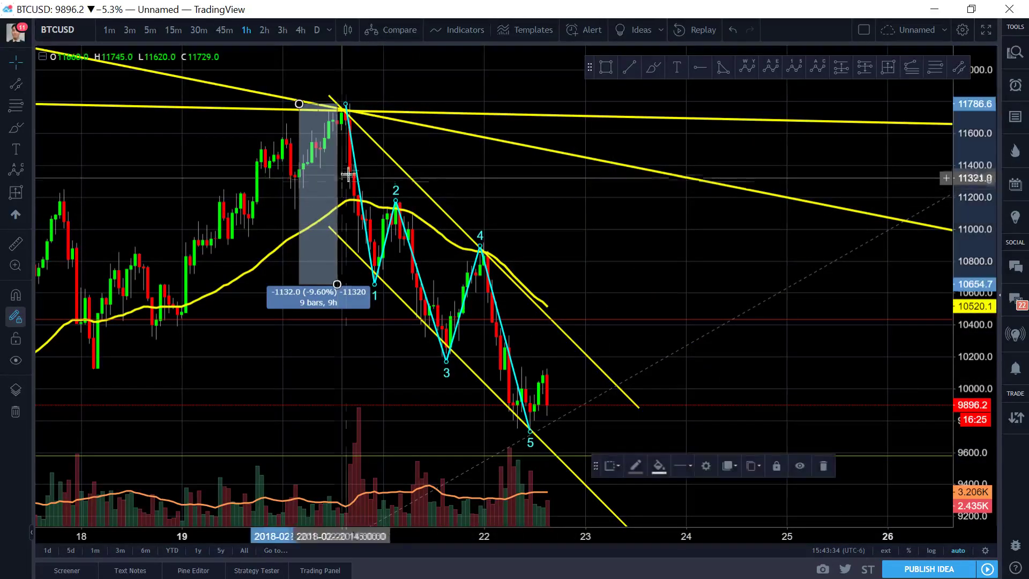
key(Delete)
click(355, 179)
key(Delete)
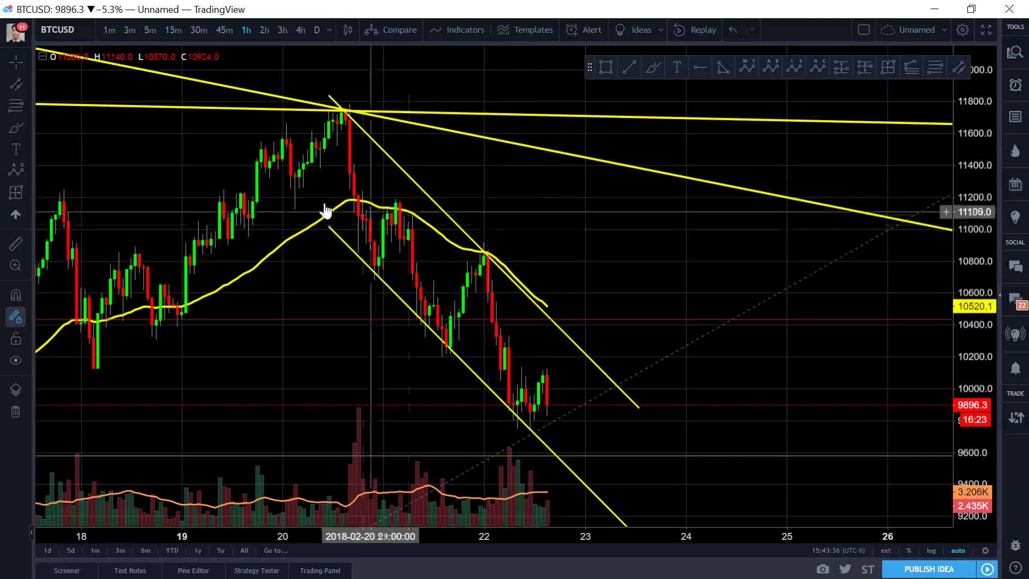
Try an ABC correction from the 20 February peak, with A at about 10,685, B at about 11,189 and C at about 10,200, and remove it.
click(817, 67)
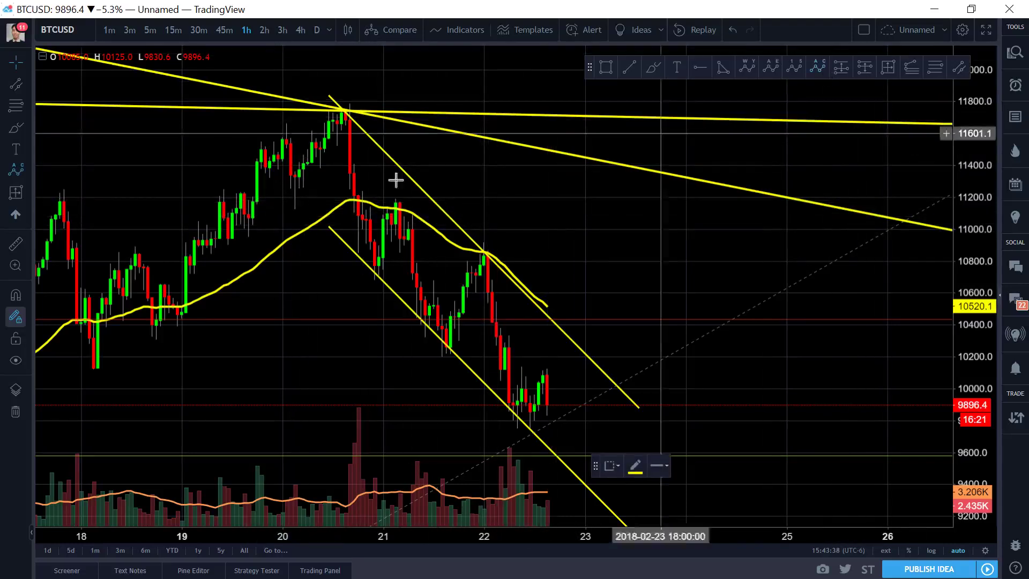
click(350, 101)
click(374, 278)
click(399, 200)
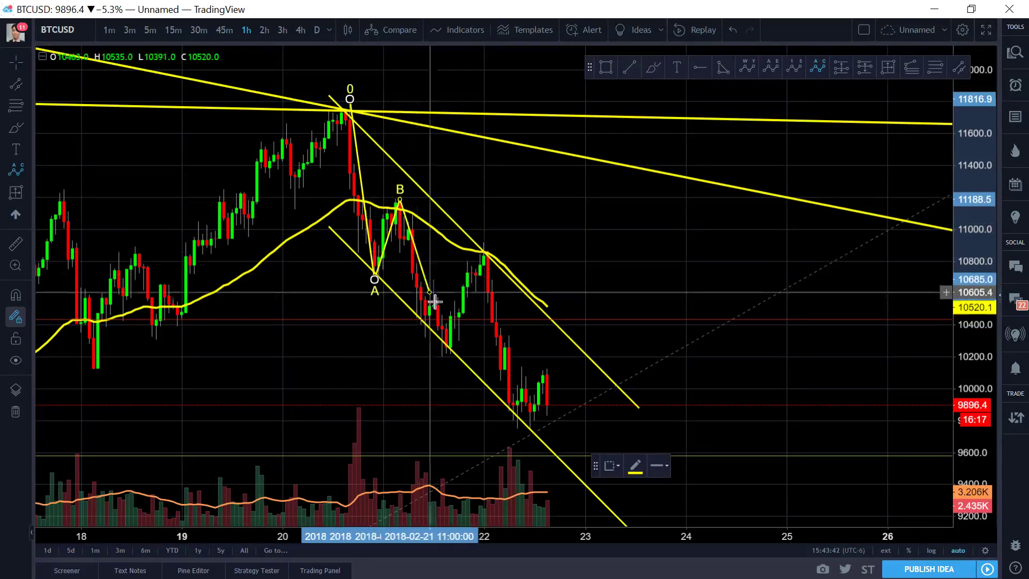
click(446, 356)
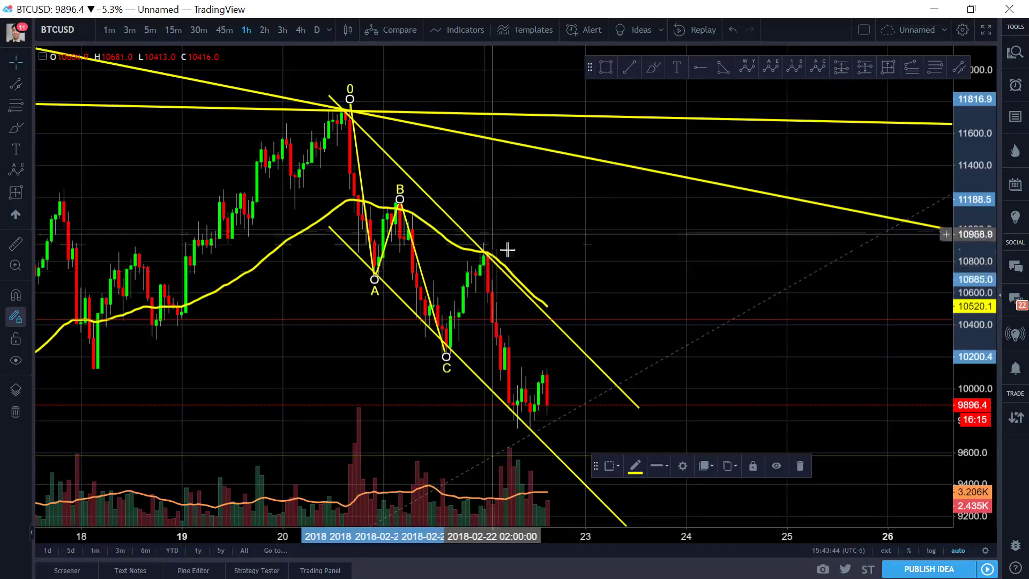
click(601, 328)
click(424, 280)
key(Delete)
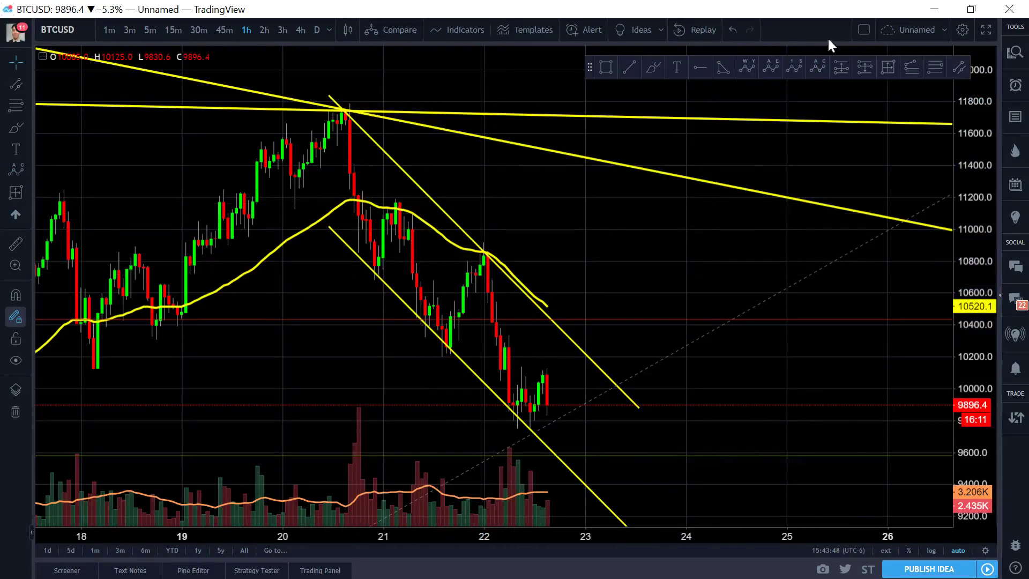
Draw an ABC correction from about 11,722 on 20 February, with A at about 10,242, B at about 10,874 and C at about 9,708.
click(819, 69)
click(346, 112)
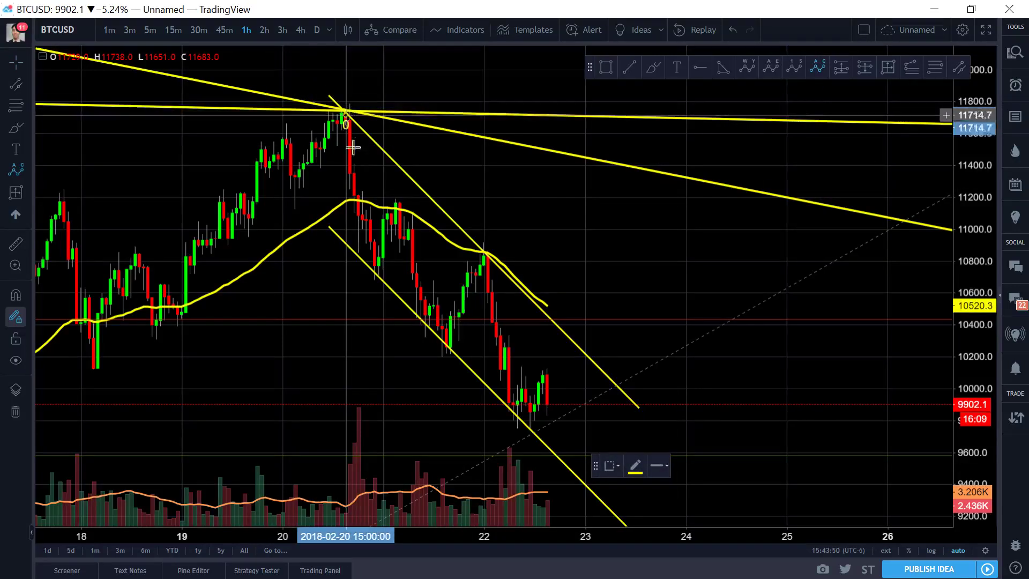
click(447, 350)
click(481, 250)
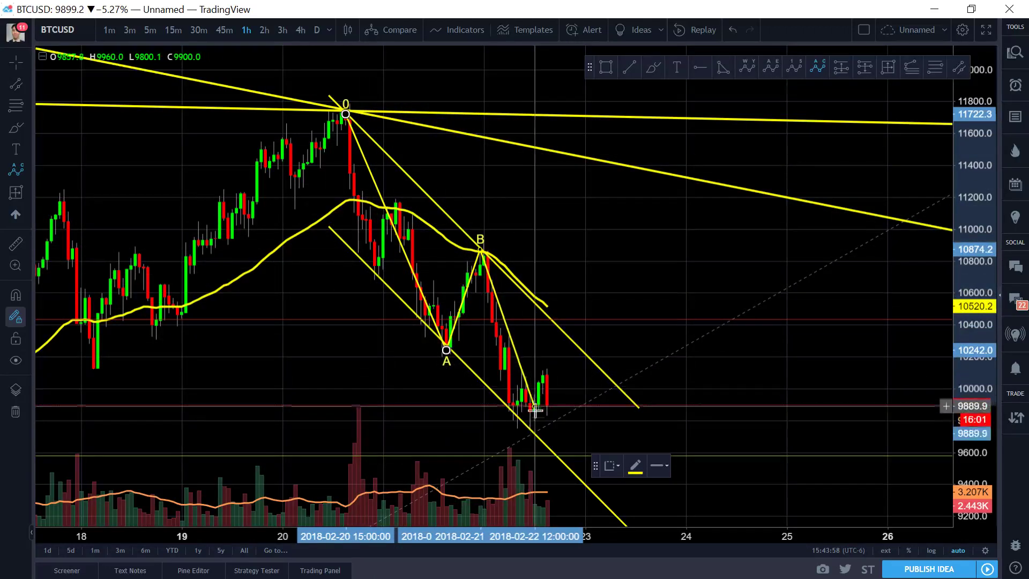
click(530, 434)
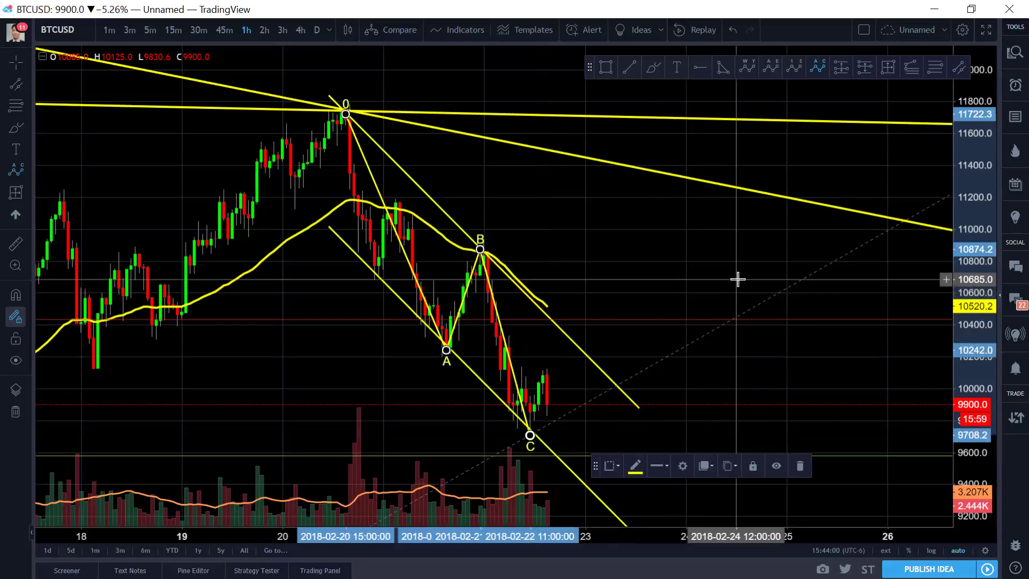
Switch the chart to the 45-minute interval and shift point C to 22 February 12:00 at about 9,716.
scroll(675, 278, right, 3)
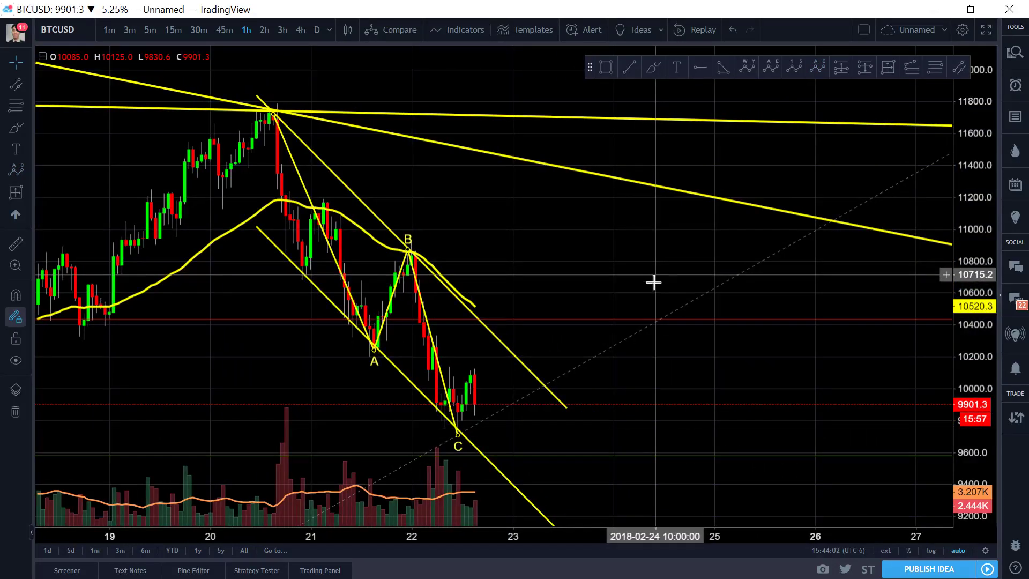
scroll(602, 312, up, 1)
click(219, 33)
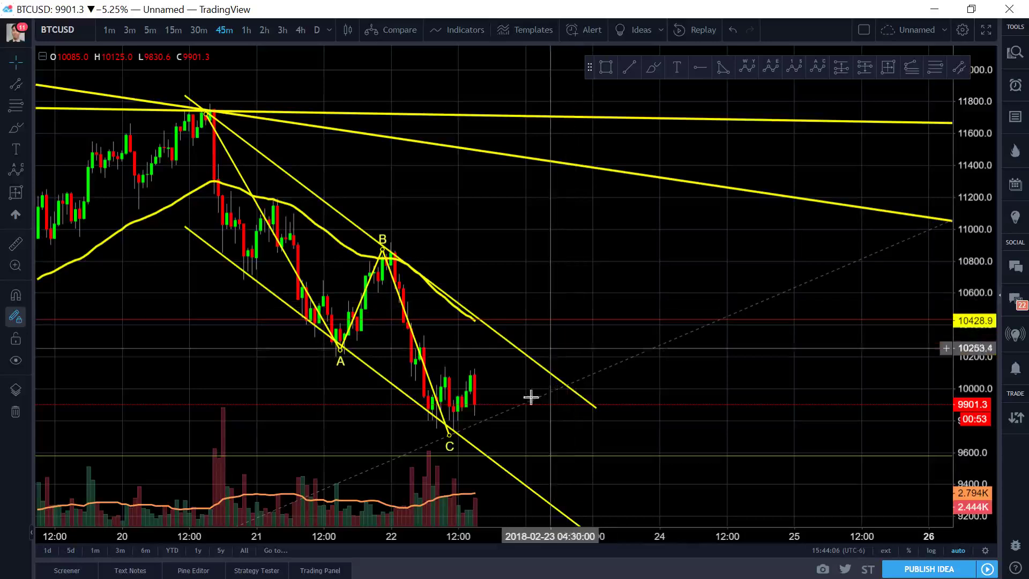
click(458, 433)
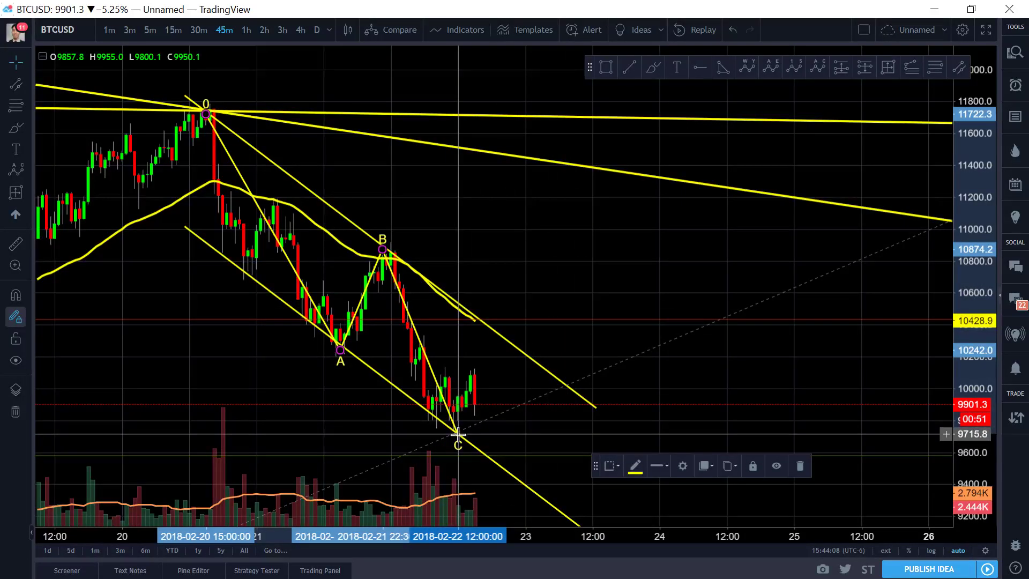
click(613, 280)
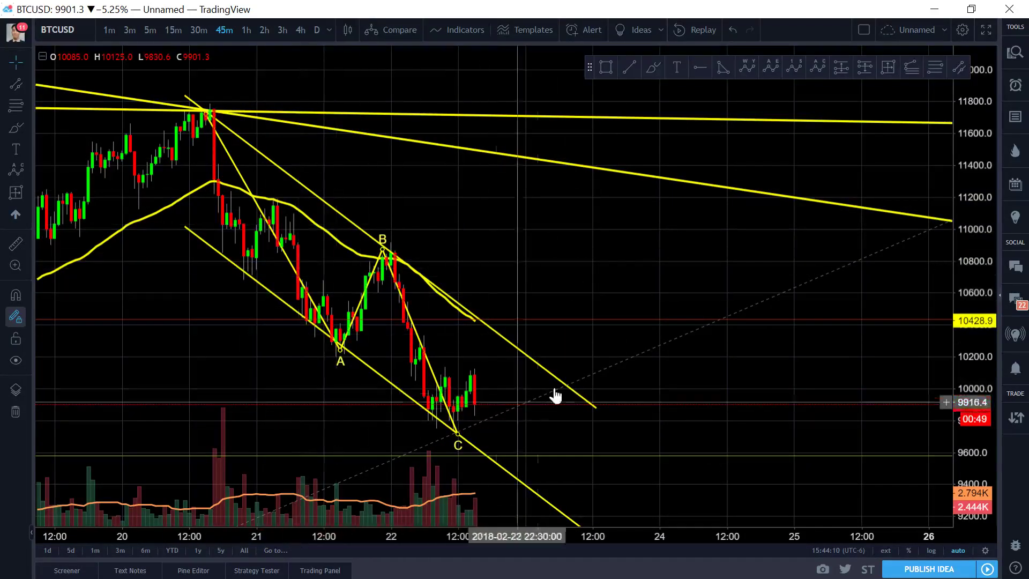
Extend point C along the channel's lower line to 22 February 17:15 at about 9,564.
right_click(637, 300)
click(459, 446)
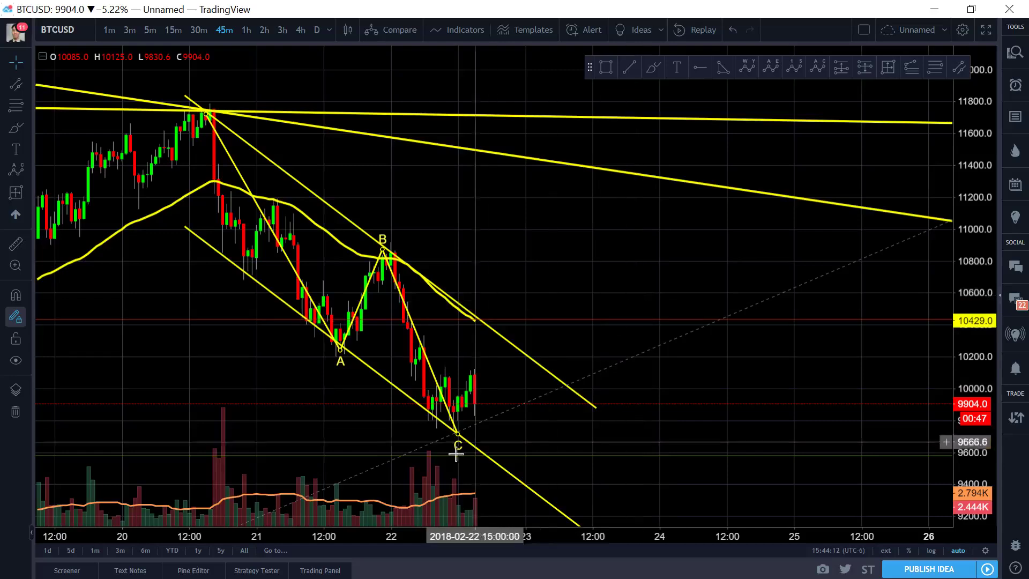
drag(462, 445, 487, 459)
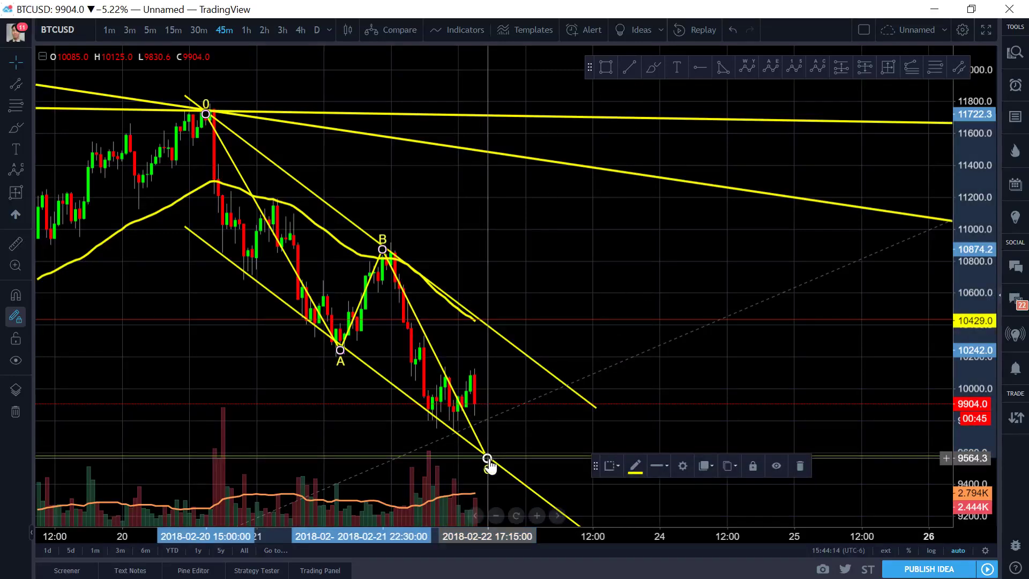
scroll(638, 270, down, 2)
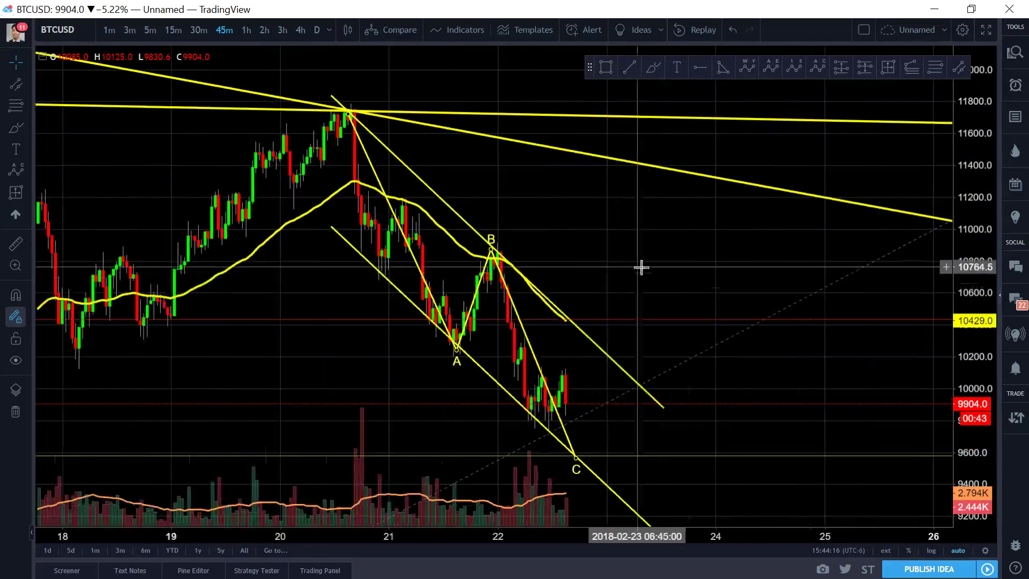
drag(648, 278, 533, 273)
scroll(535, 256, down, 3)
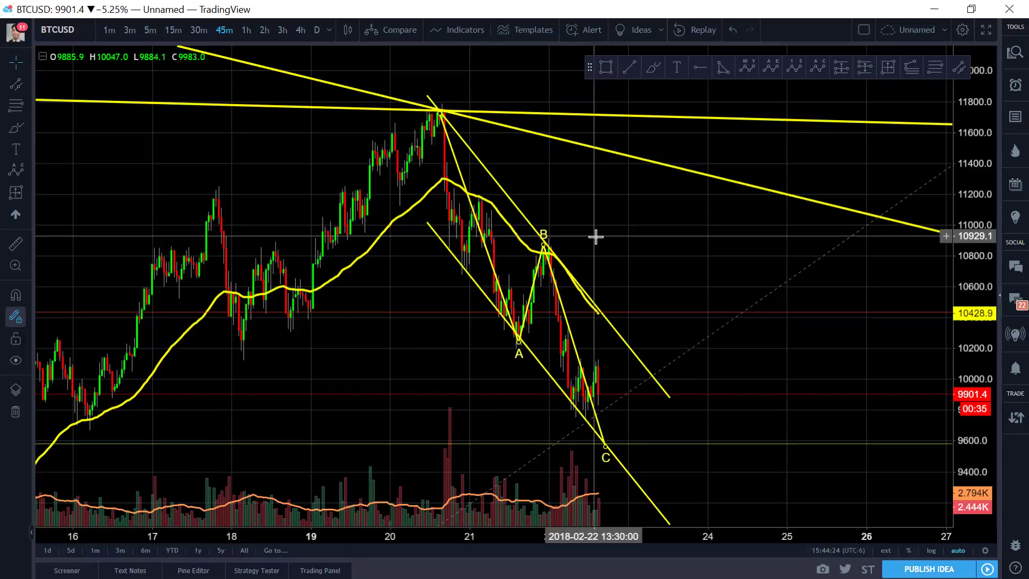
drag(646, 239, 604, 254)
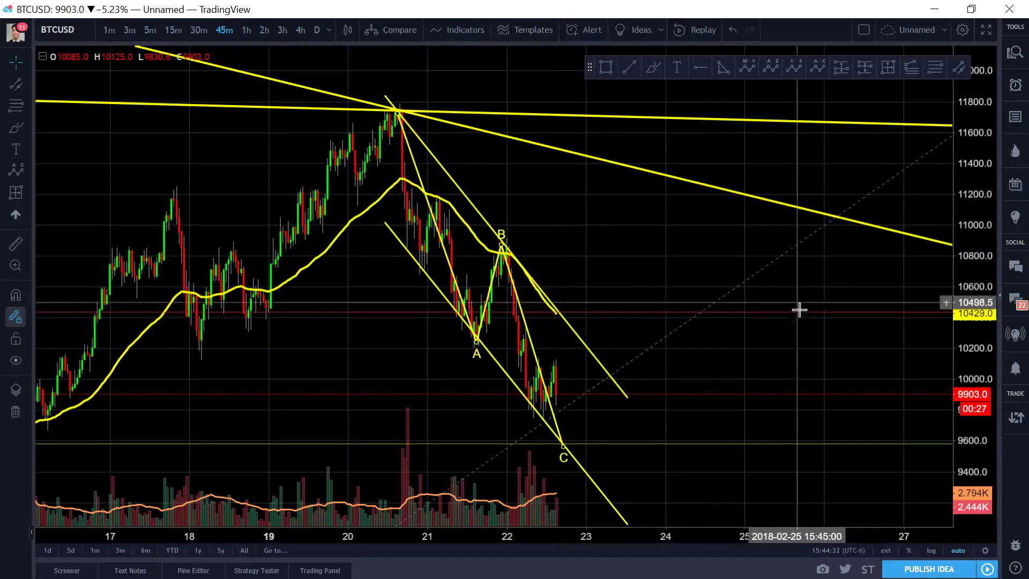
drag(810, 342, 778, 346)
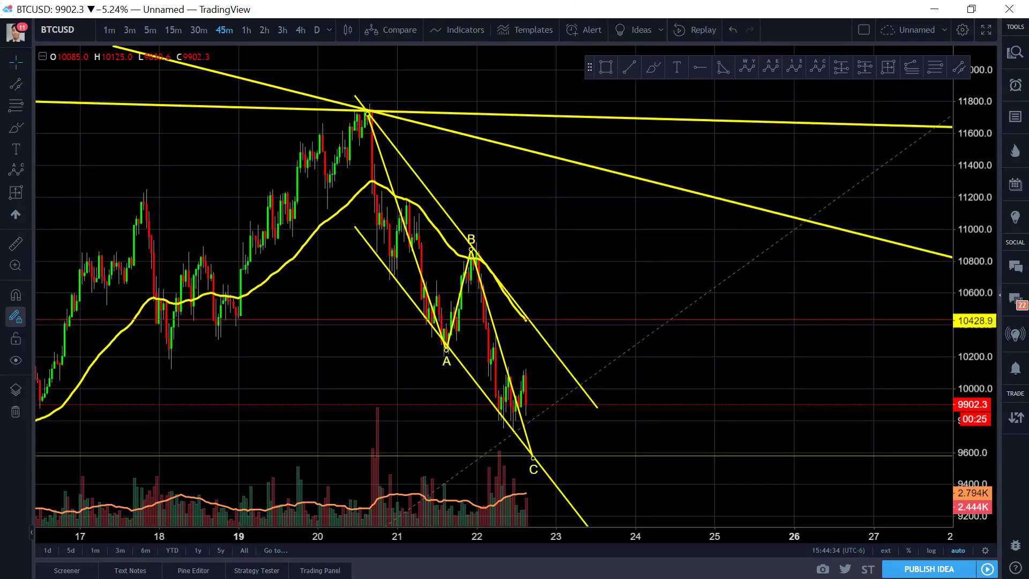